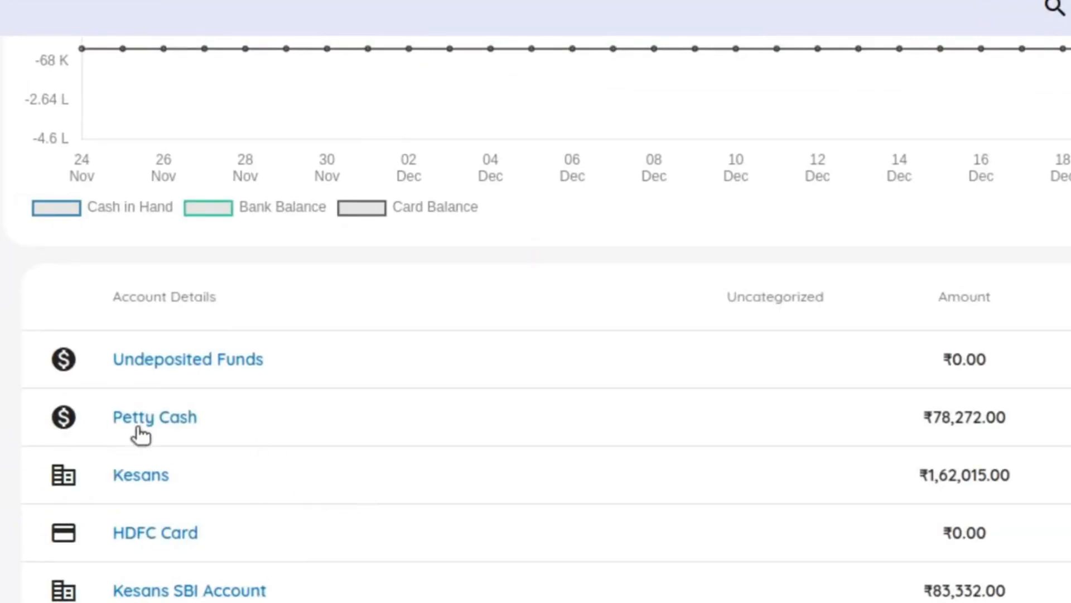
Open the Petty Cash account and look through its list of transactions
{"action": "left_click", "coordinate": [170, 424]}
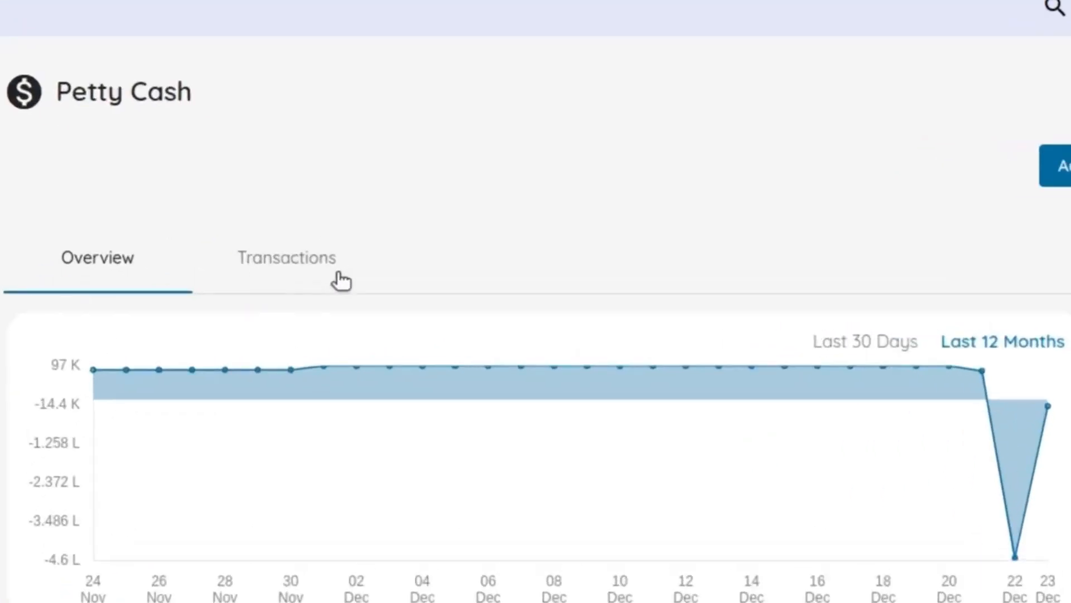
{"action": "left_click", "coordinate": [339, 274]}
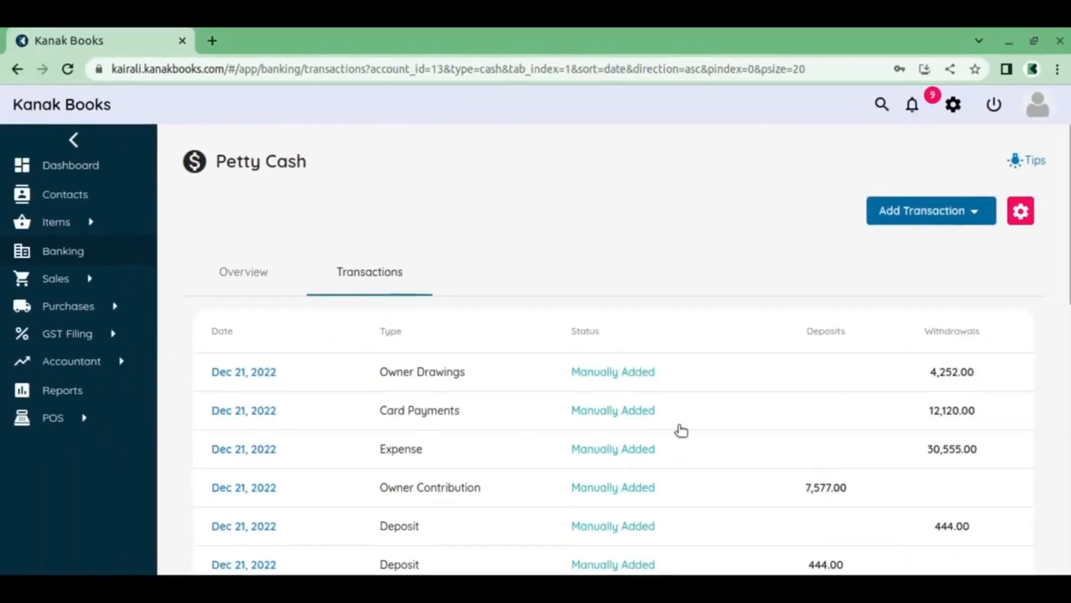
{"action": "scroll", "coordinate": [751, 497], "scroll_direction": "down", "scroll_amount": 2}
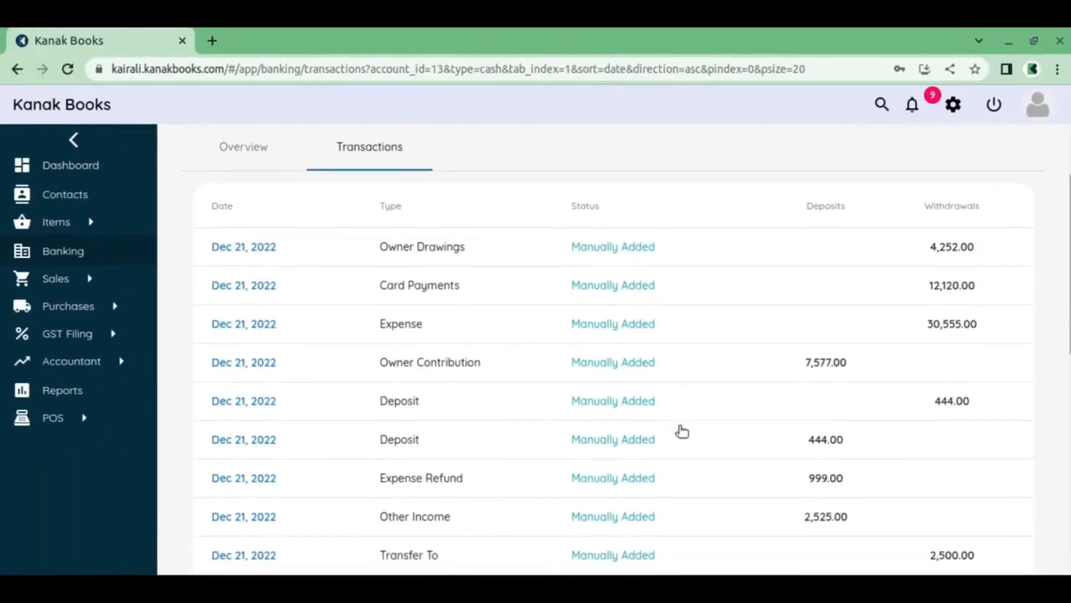
{"action": "scroll", "coordinate": [621, 389], "scroll_direction": "down", "scroll_amount": 10}
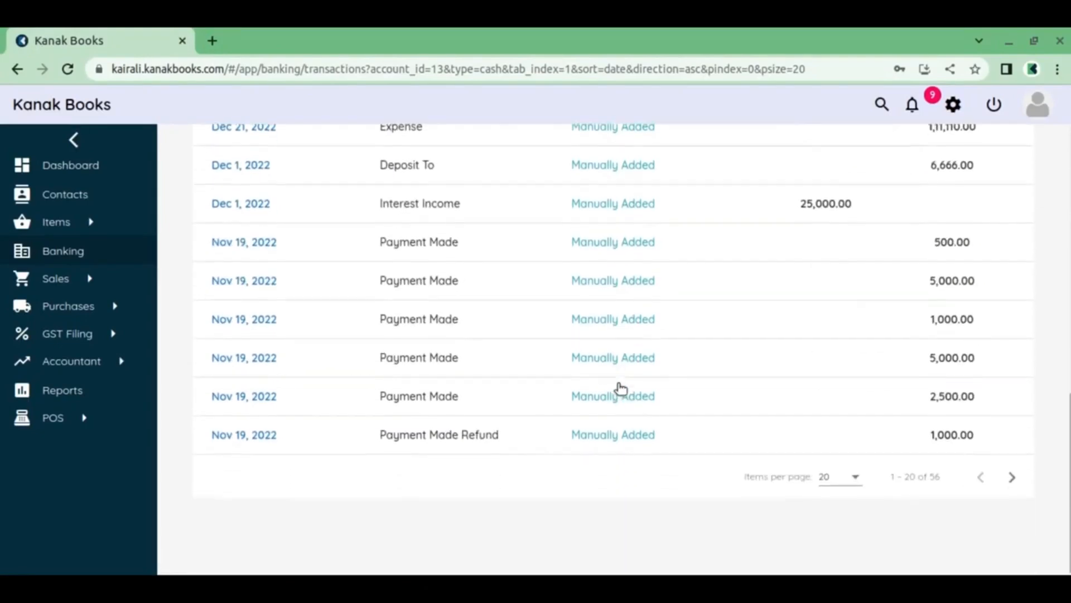
{"action": "scroll", "coordinate": [621, 389], "scroll_direction": "up", "scroll_amount": 15}
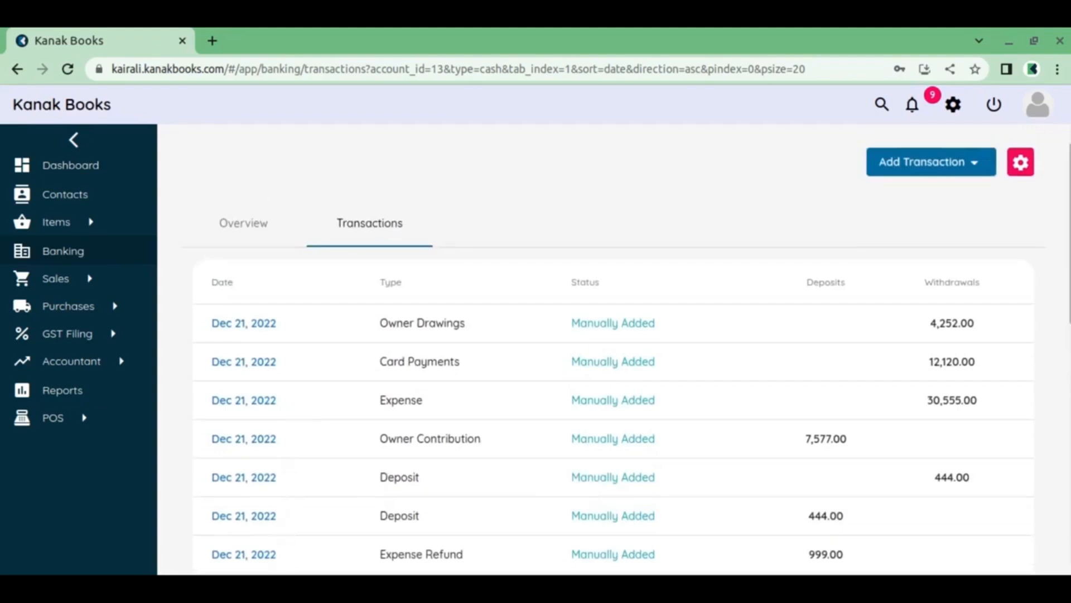
View the details of the Owner Drawings, Card Payments and 30,555.00 Expense transactions dated Dec 21, 2022
{"action": "left_click", "coordinate": [252, 326]}
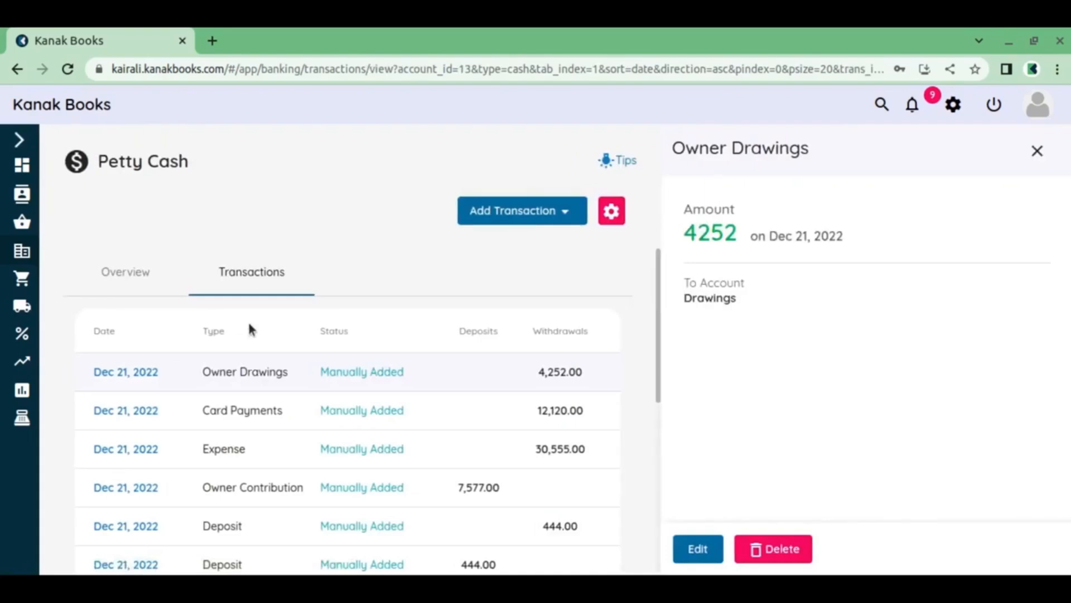
{"action": "left_click", "coordinate": [123, 413]}
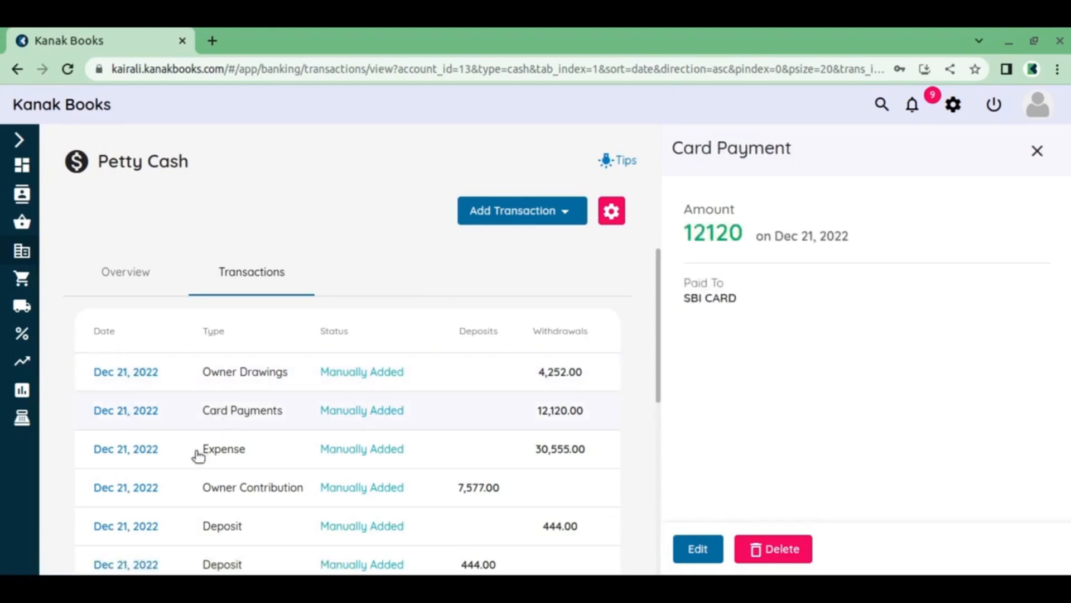
{"action": "left_click", "coordinate": [144, 449]}
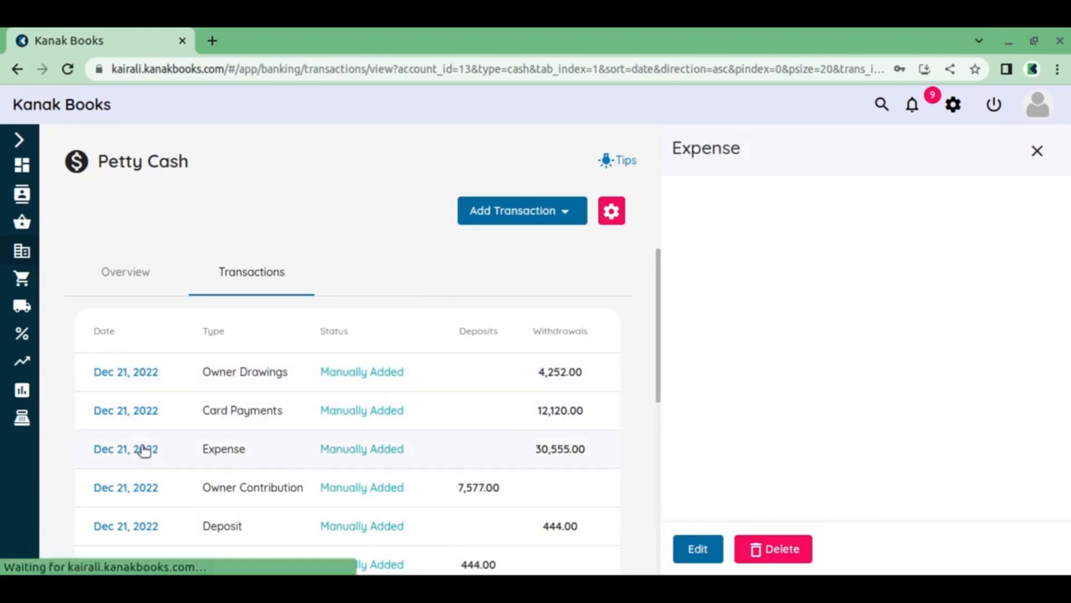
{"action": "scroll", "coordinate": [903, 345], "scroll_direction": "down", "scroll_amount": 3}
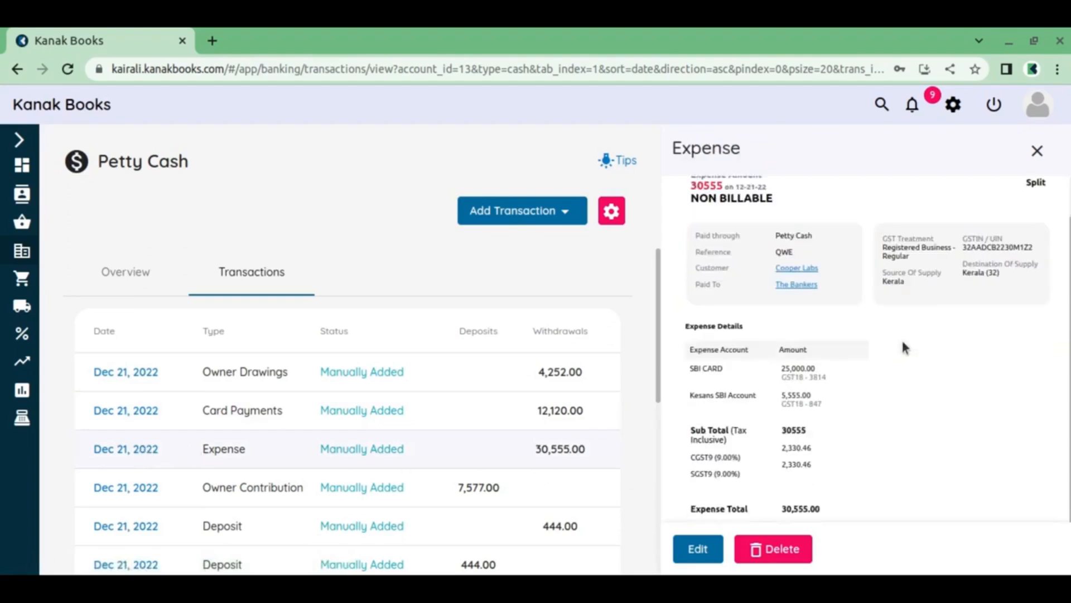
{"action": "scroll", "coordinate": [903, 345], "scroll_direction": "up", "scroll_amount": 3}
{"action": "scroll", "coordinate": [168, 452], "scroll_direction": "down", "scroll_amount": 2}
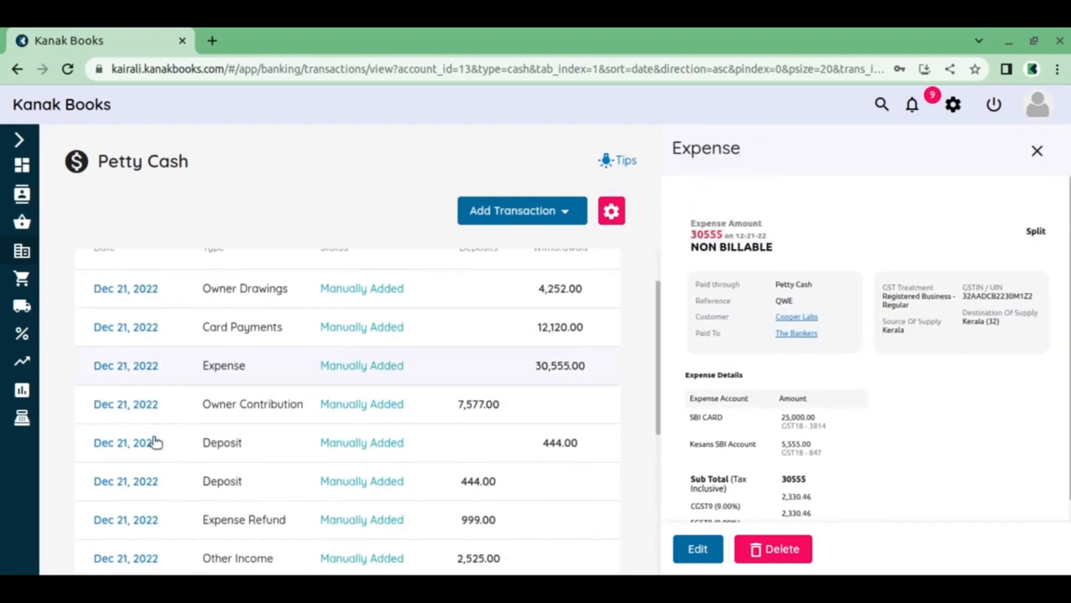
View the details of the Owner Contribution, the 444.00 withdrawal Deposit and the Expense Refund, and close the details
{"action": "left_click", "coordinate": [140, 407]}
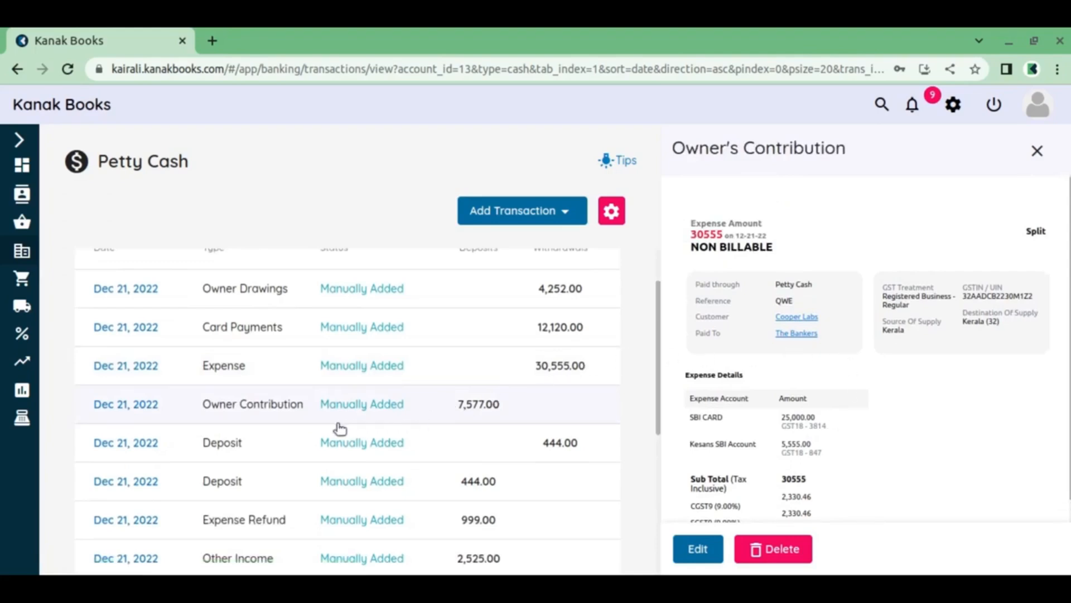
{"action": "left_click", "coordinate": [141, 446]}
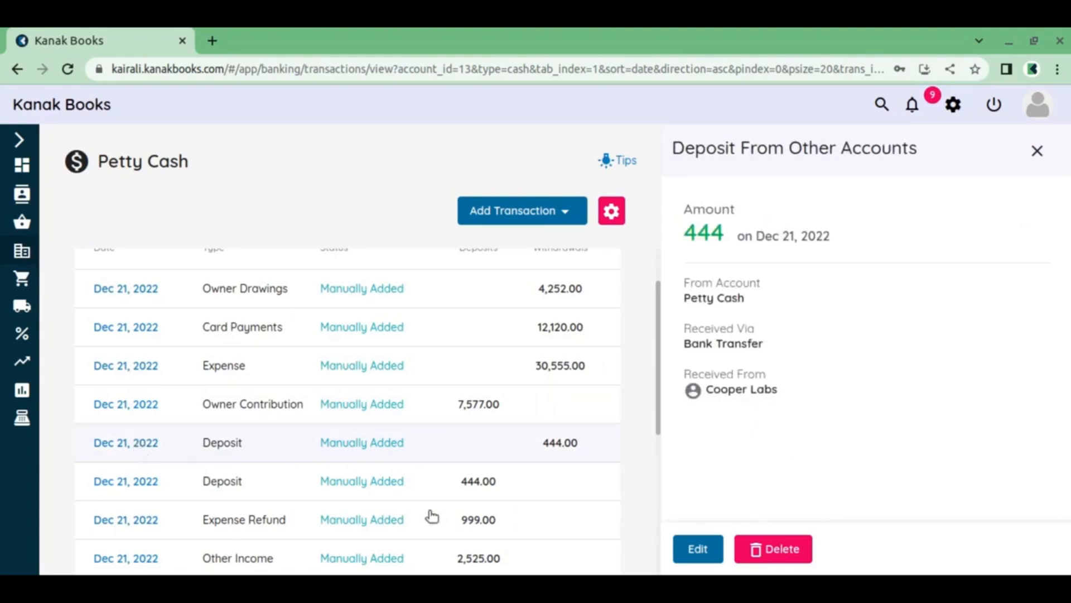
{"action": "left_click", "coordinate": [148, 523]}
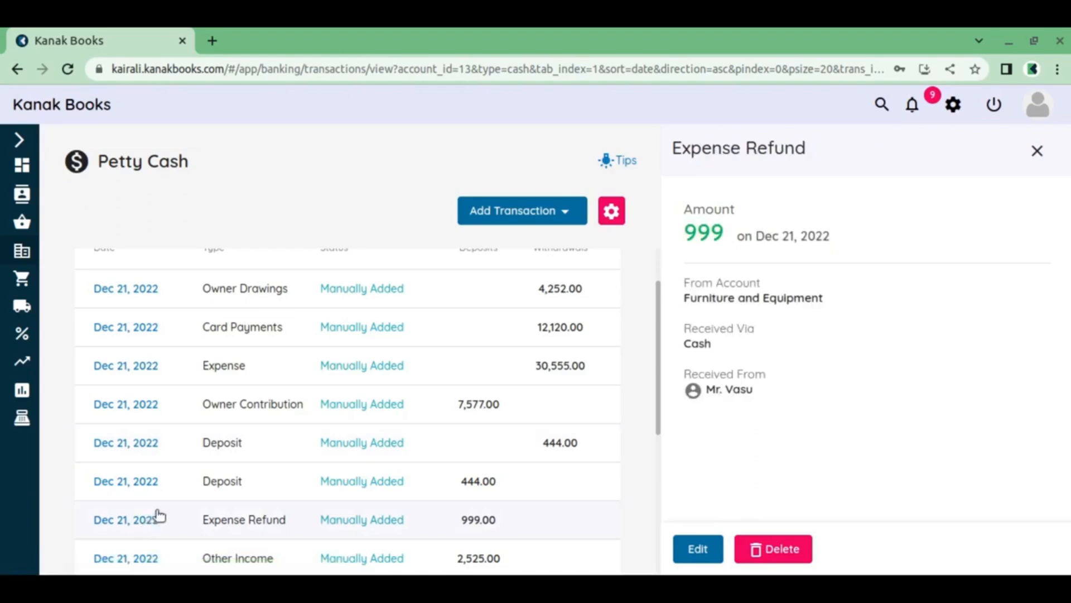
{"action": "scroll", "coordinate": [461, 424], "scroll_direction": "up", "scroll_amount": 2}
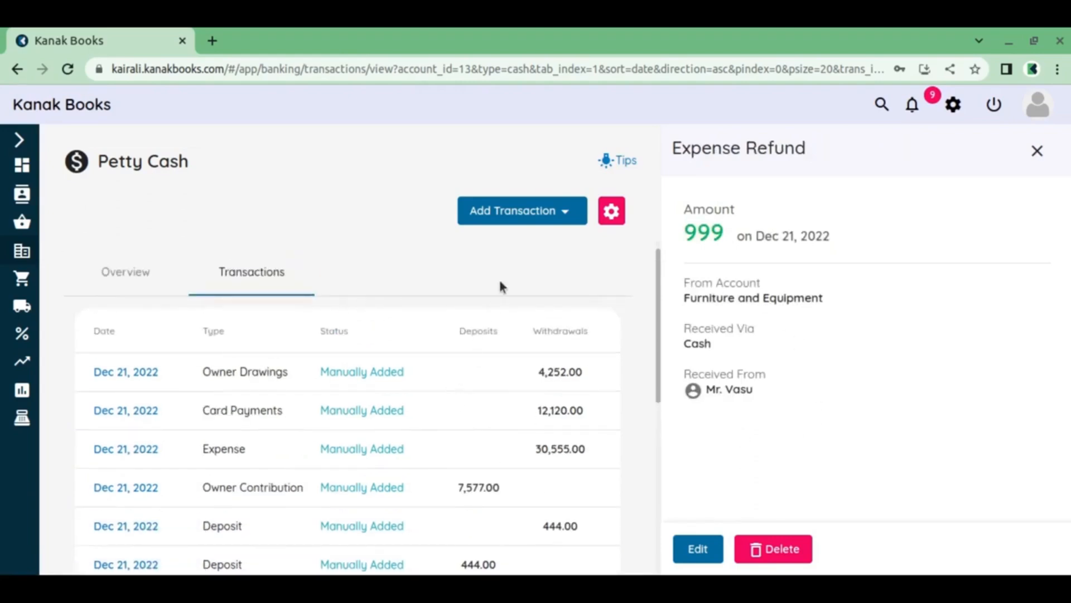
{"action": "left_click", "coordinate": [1038, 151]}
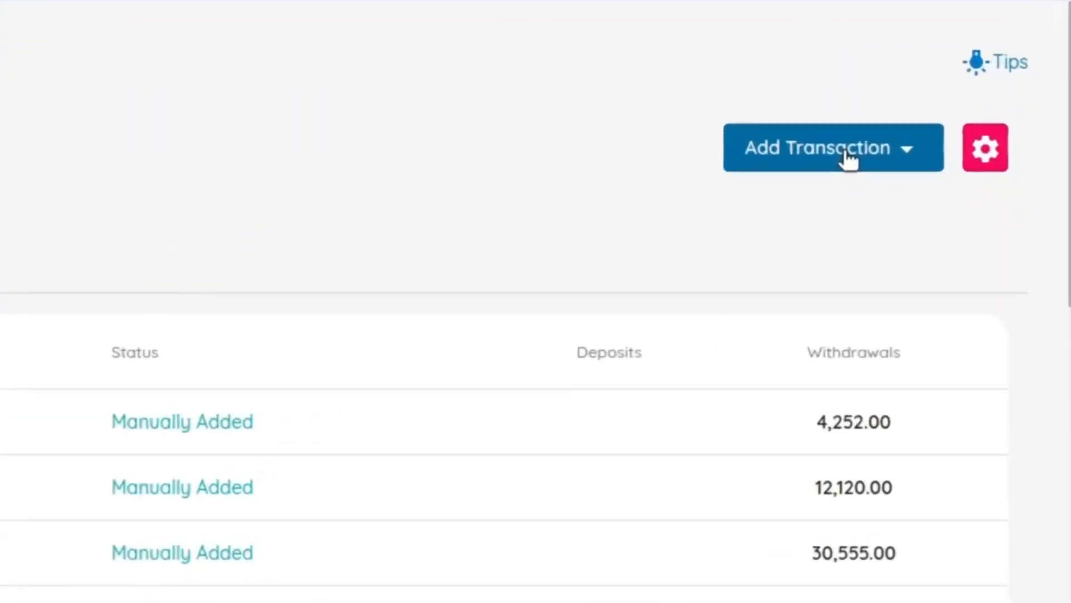
Review the available money-out and money-in transaction types and start a new Expense for Petty Cash
{"action": "left_click", "coordinate": [848, 159]}
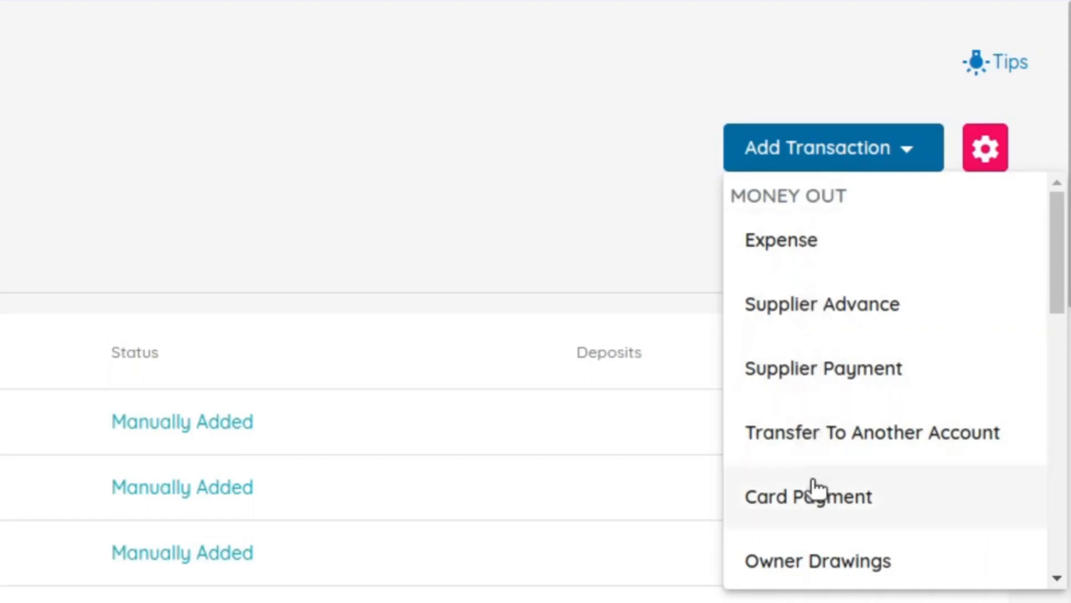
{"action": "scroll", "coordinate": [813, 485], "scroll_direction": "down", "scroll_amount": 4}
{"action": "scroll", "coordinate": [813, 462], "scroll_direction": "down", "scroll_amount": 5}
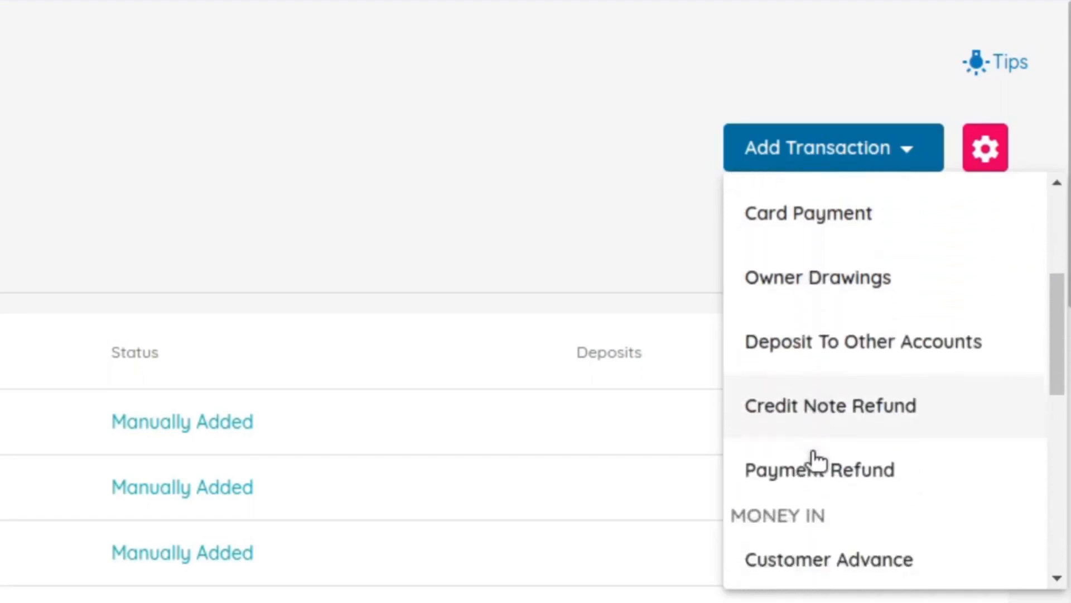
{"action": "scroll", "coordinate": [812, 427], "scroll_direction": "down", "scroll_amount": 7}
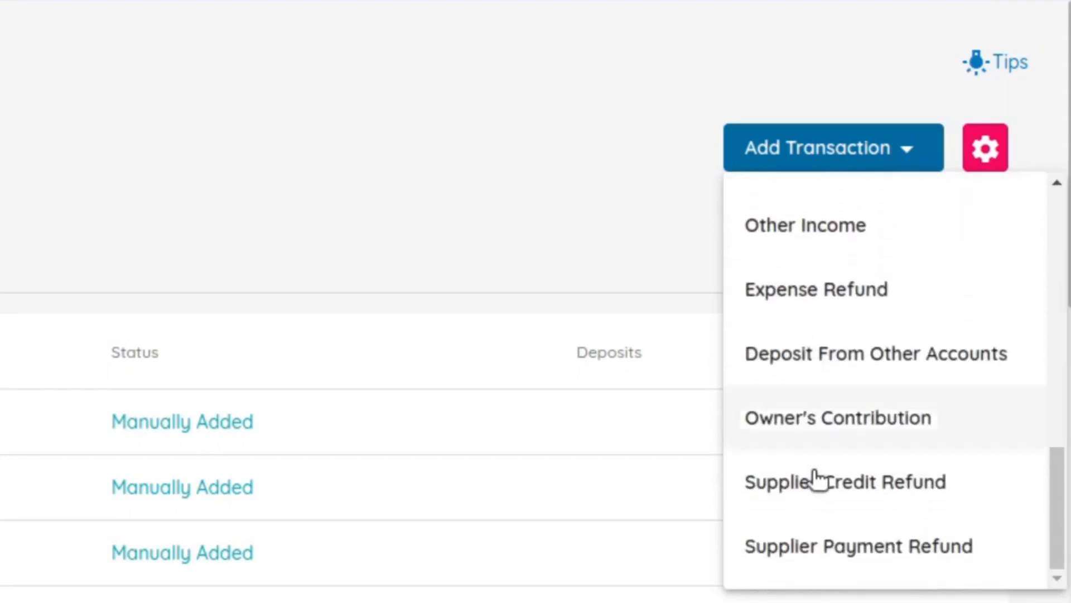
{"action": "scroll", "coordinate": [831, 507], "scroll_direction": "up", "scroll_amount": 8}
{"action": "scroll", "coordinate": [831, 508], "scroll_direction": "up", "scroll_amount": 7}
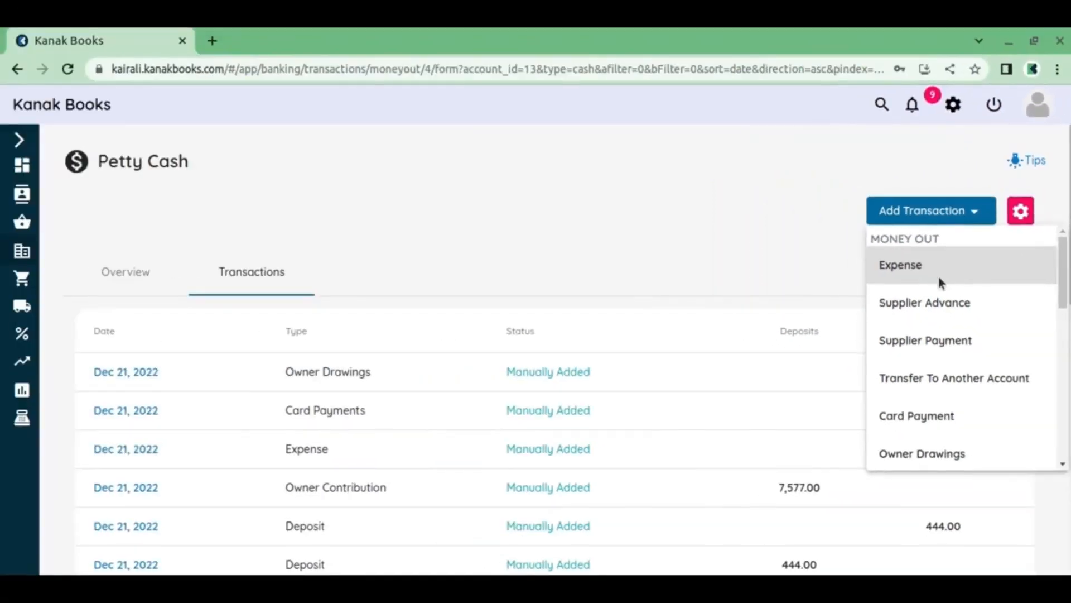
{"action": "left_click", "coordinate": [848, 263]}
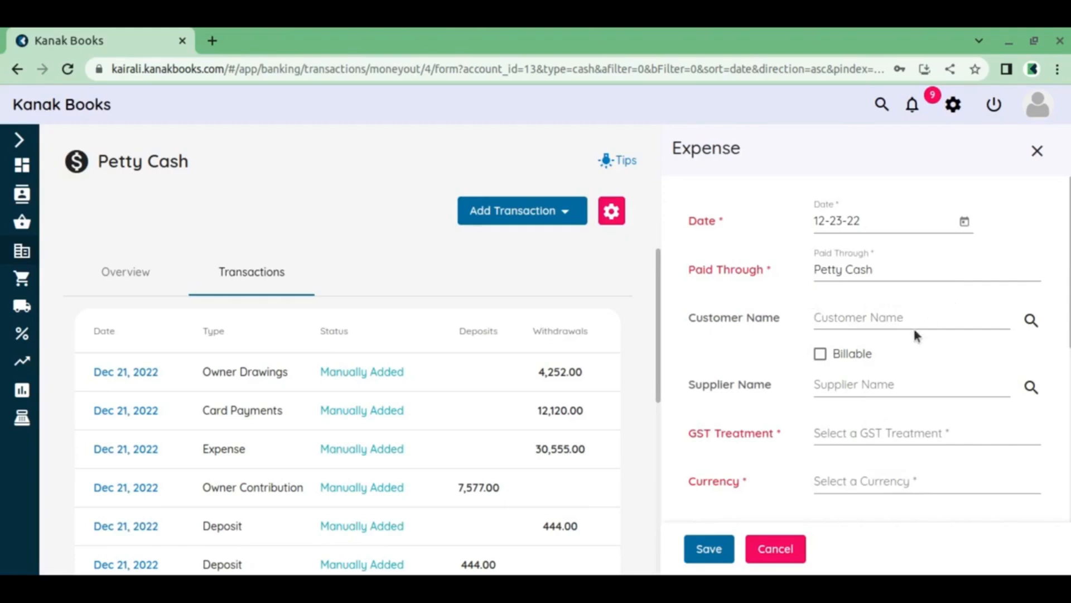
Fill in the expense with customer Cooper Labs, supplier The Bankers and invoice number INV2343294
{"action": "left_click", "coordinate": [936, 322]}
{"action": "left_click", "coordinate": [893, 345]}
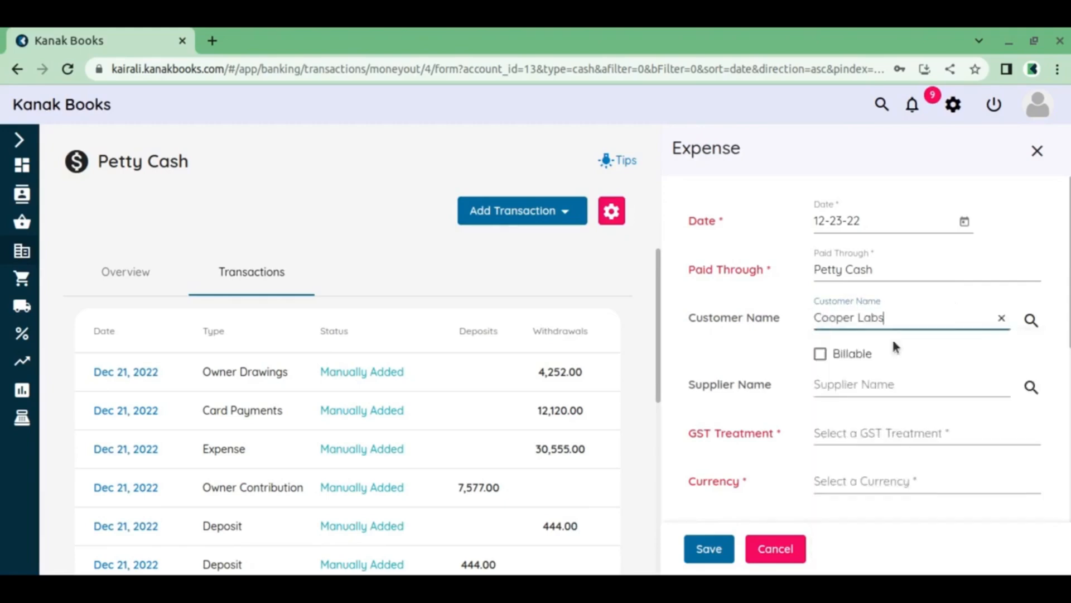
{"action": "left_click", "coordinate": [871, 383]}
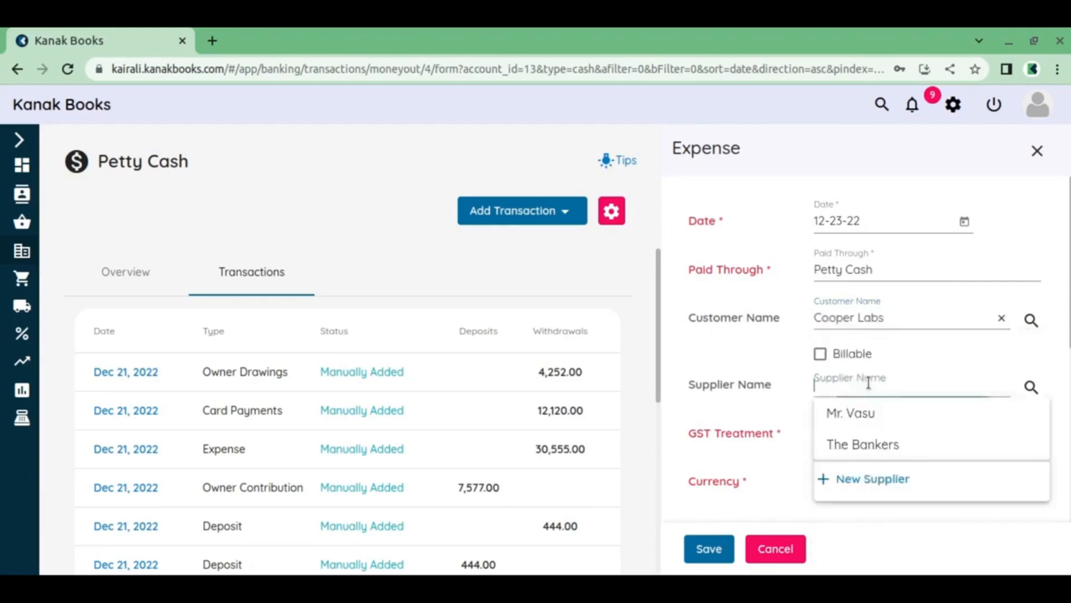
{"action": "left_click", "coordinate": [864, 443]}
{"action": "scroll", "coordinate": [871, 403], "scroll_direction": "down", "scroll_amount": 5}
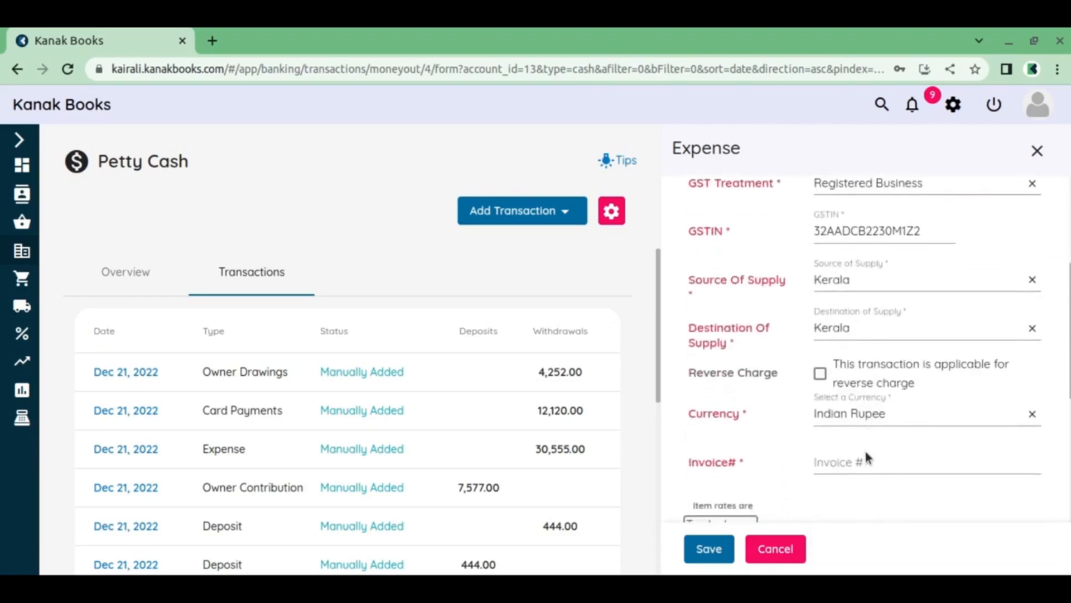
{"action": "left_click", "coordinate": [865, 455]}
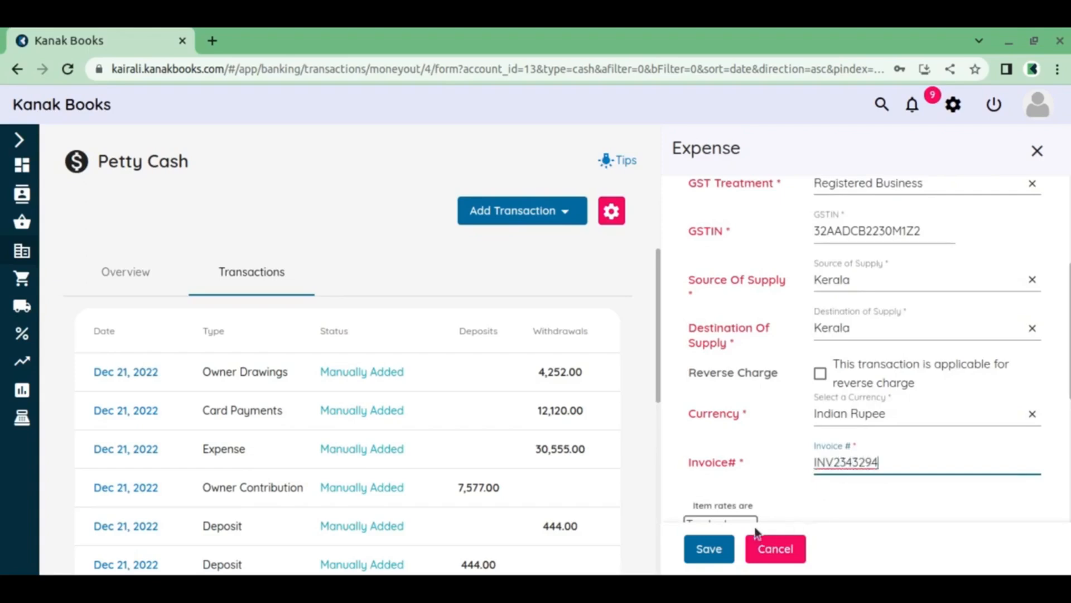
Start a new item on the expense and assign it to the Automobile Expense account
{"action": "scroll", "coordinate": [756, 533], "scroll_direction": "down", "scroll_amount": 3}
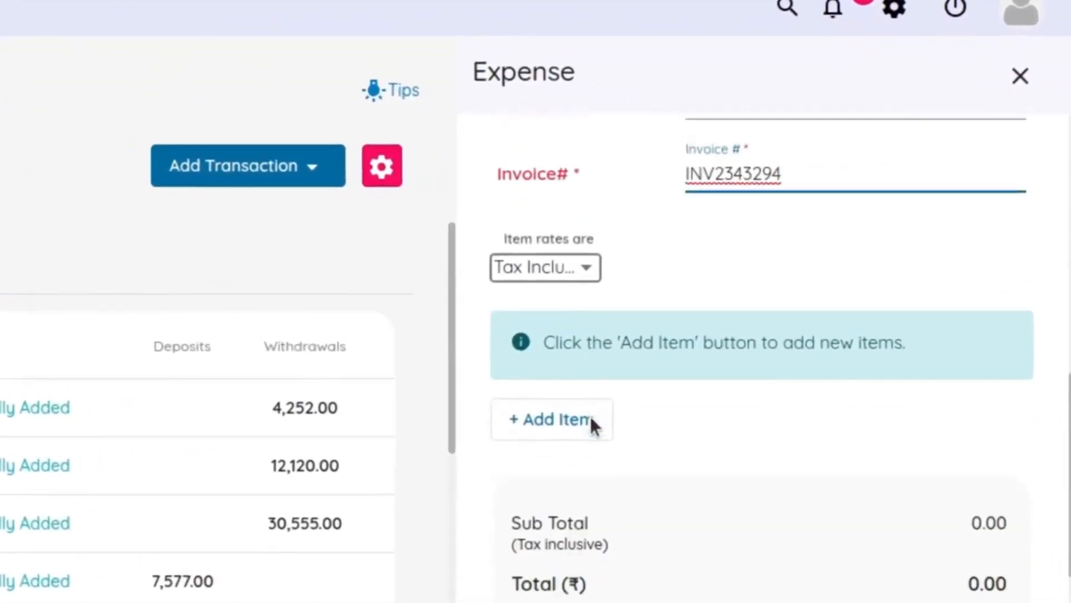
{"action": "left_click", "coordinate": [582, 435]}
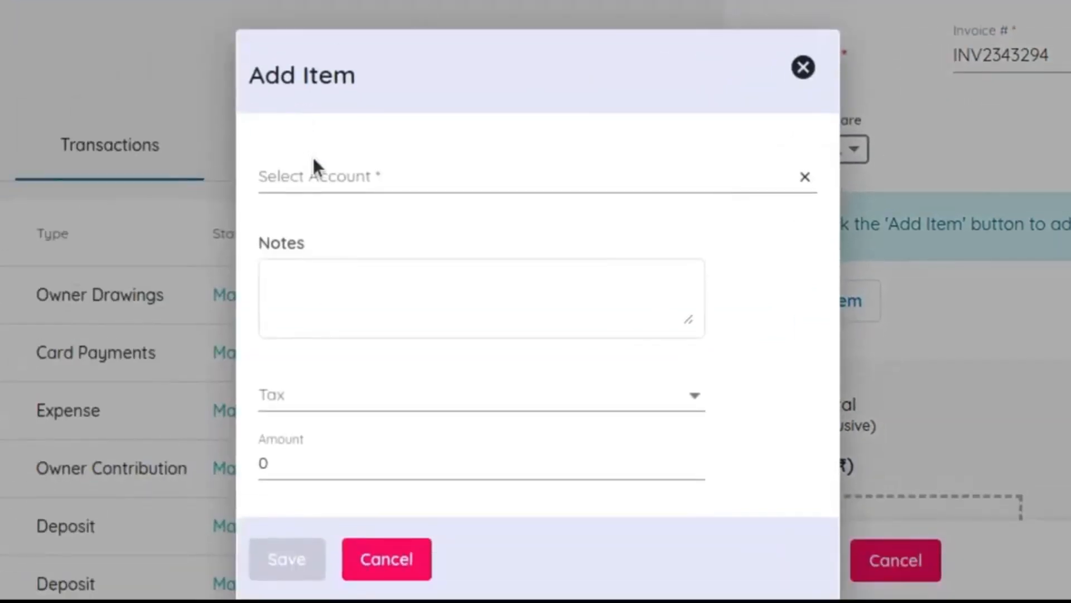
{"action": "left_click", "coordinate": [320, 169]}
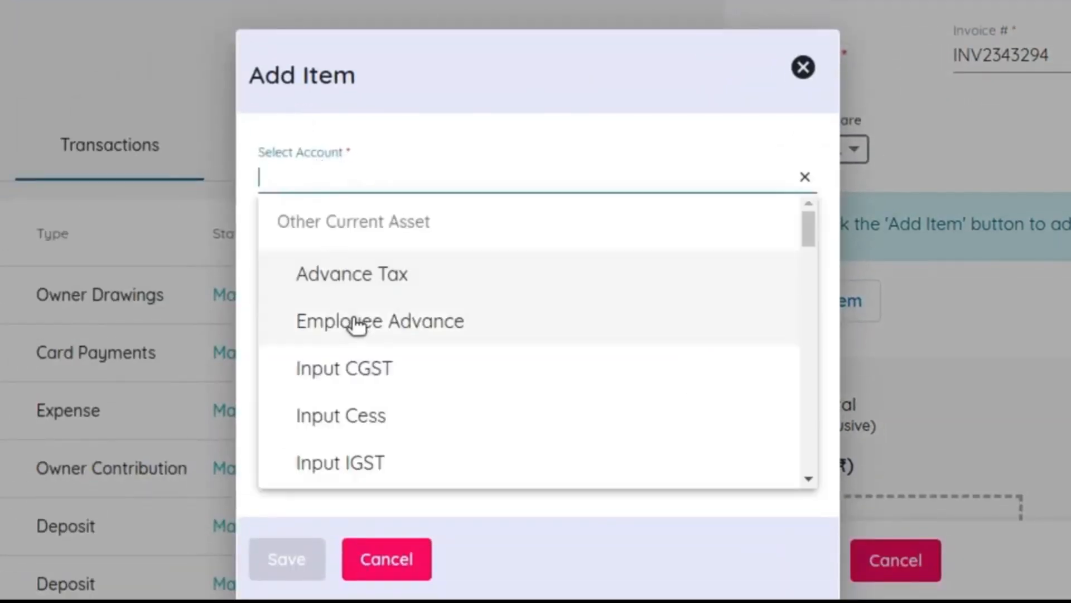
{"action": "scroll", "coordinate": [357, 324], "scroll_direction": "down", "scroll_amount": 10}
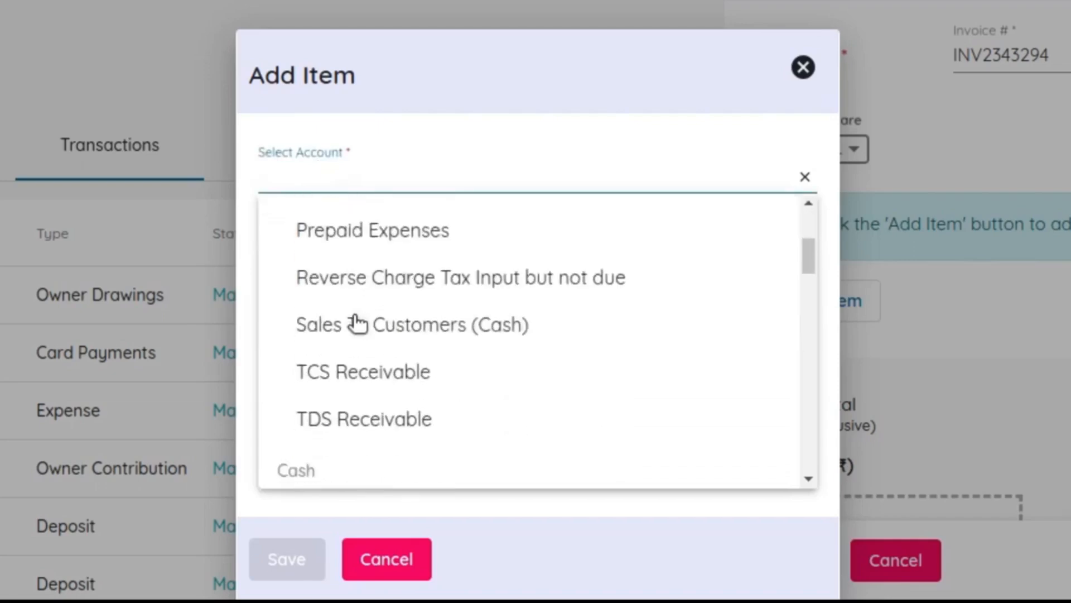
{"action": "scroll", "coordinate": [357, 304], "scroll_direction": "down", "scroll_amount": 8}
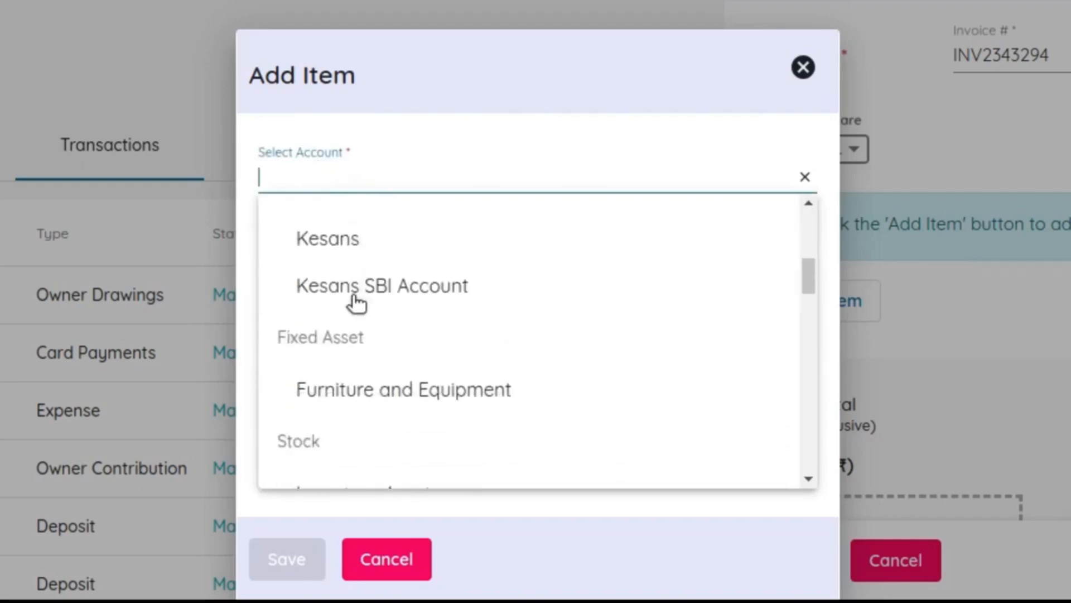
{"action": "scroll", "coordinate": [357, 304], "scroll_direction": "down", "scroll_amount": 3}
{"action": "scroll", "coordinate": [382, 293], "scroll_direction": "down", "scroll_amount": 4}
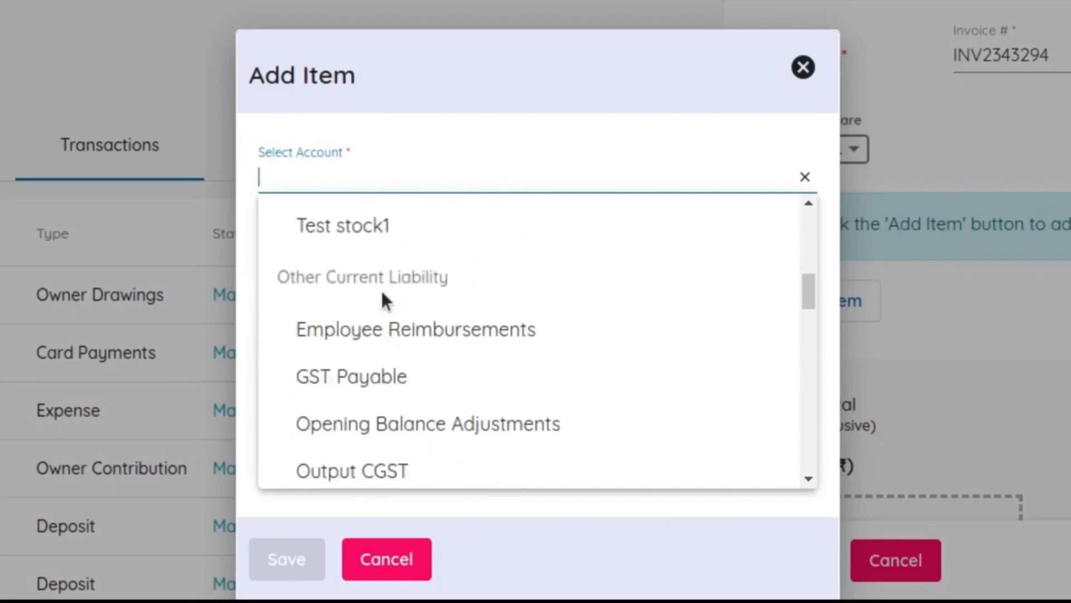
{"action": "scroll", "coordinate": [385, 332], "scroll_direction": "down", "scroll_amount": 12}
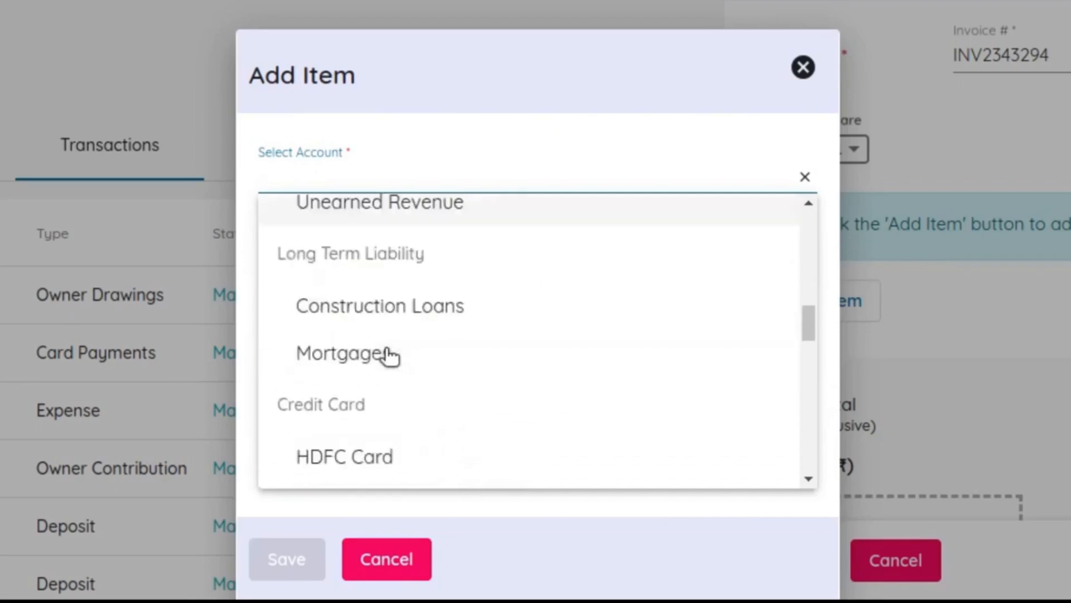
{"action": "scroll", "coordinate": [388, 340], "scroll_direction": "down", "scroll_amount": 10}
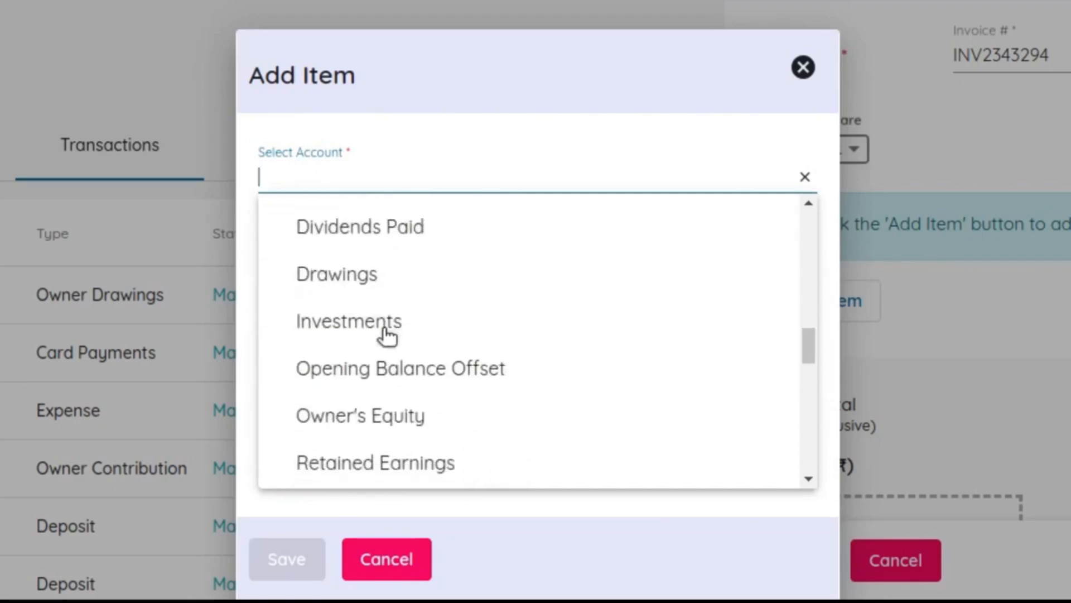
{"action": "scroll", "coordinate": [385, 335], "scroll_direction": "down", "scroll_amount": 10}
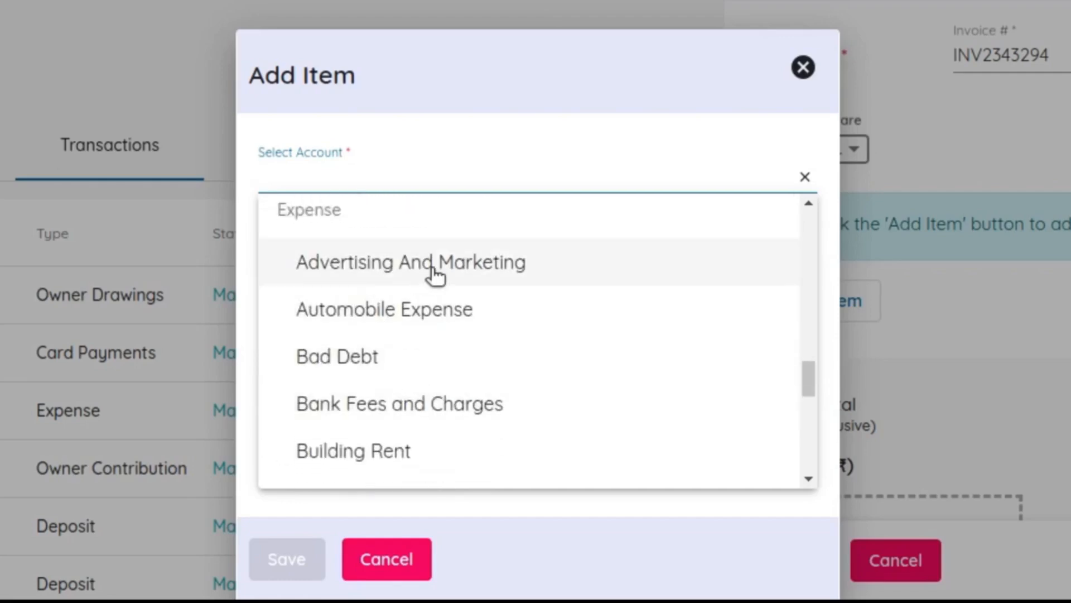
{"action": "left_click", "coordinate": [434, 312]}
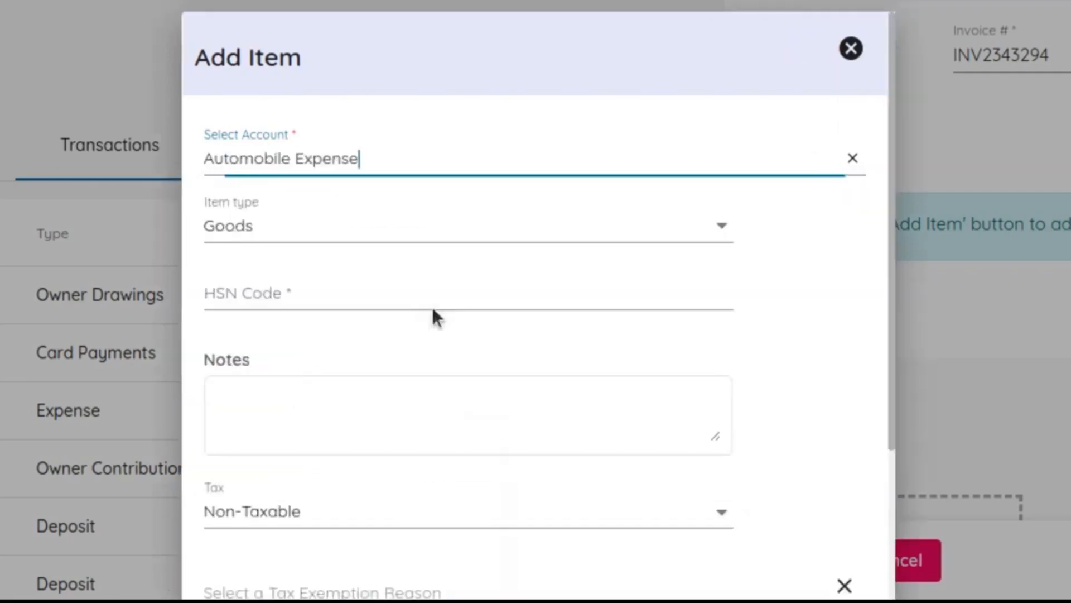
Enter HSN code 1478 and the note "Auto expense" for the Automobile Expense item
{"action": "left_click", "coordinate": [307, 302]}
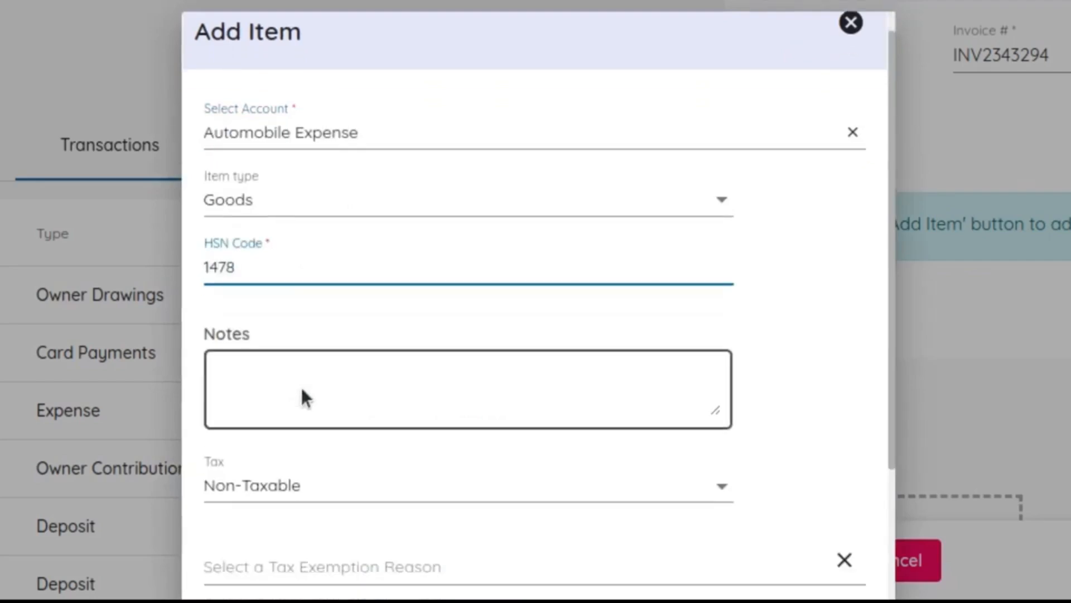
{"action": "scroll", "coordinate": [302, 391], "scroll_direction": "down", "scroll_amount": 3}
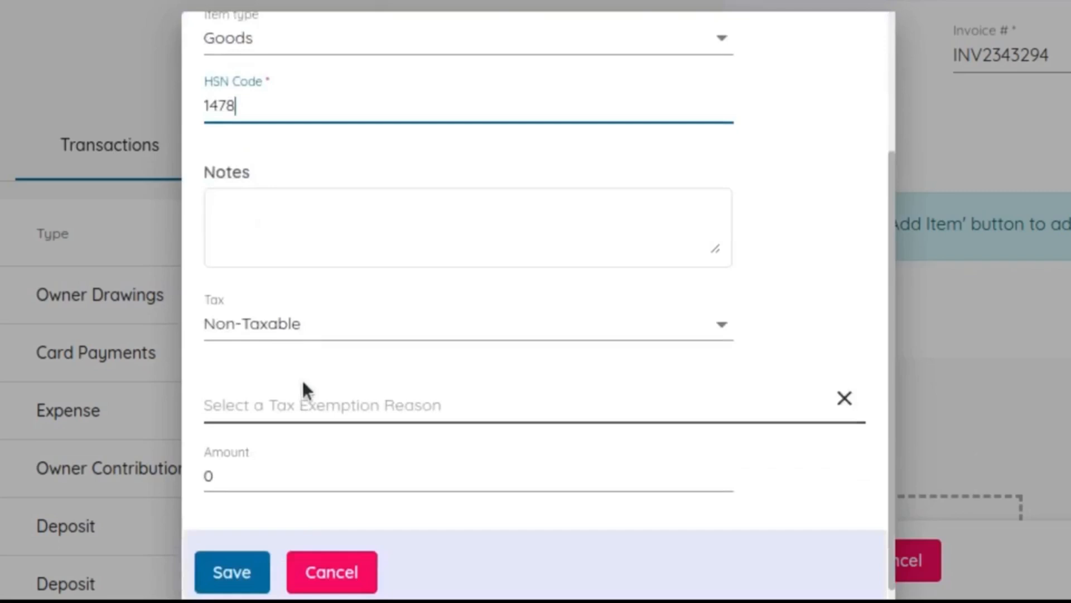
{"action": "left_click", "coordinate": [345, 239]}
{"action": "type", "text": "Auto expense"}
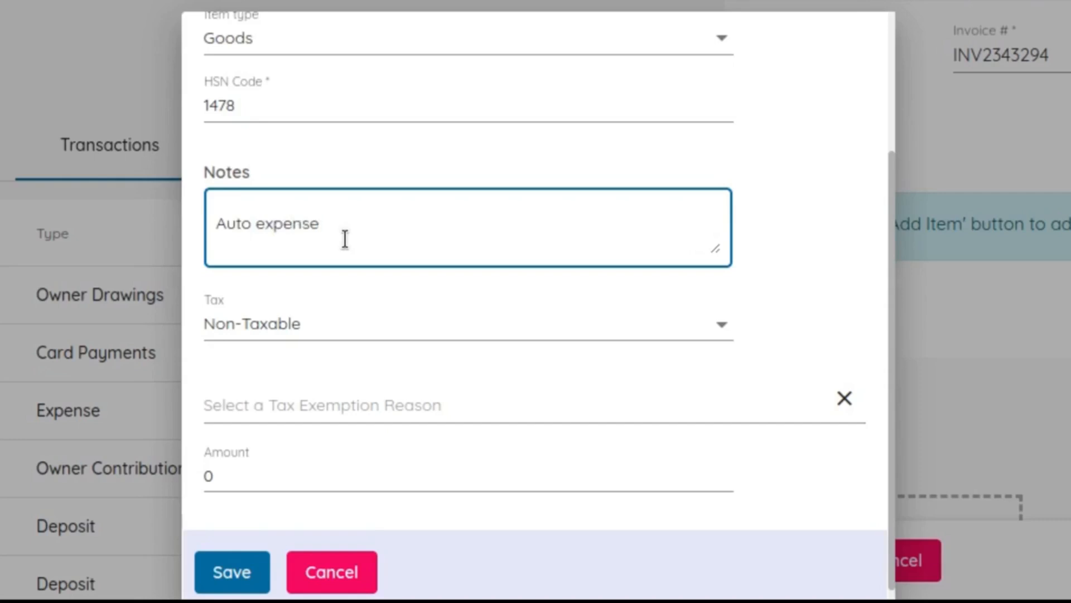
Set the Automobile Expense item's tax to GST18, eligible for ITC, with amount 555, and save the item
{"action": "left_click", "coordinate": [342, 335]}
{"action": "scroll", "coordinate": [284, 323], "scroll_direction": "down", "scroll_amount": 3}
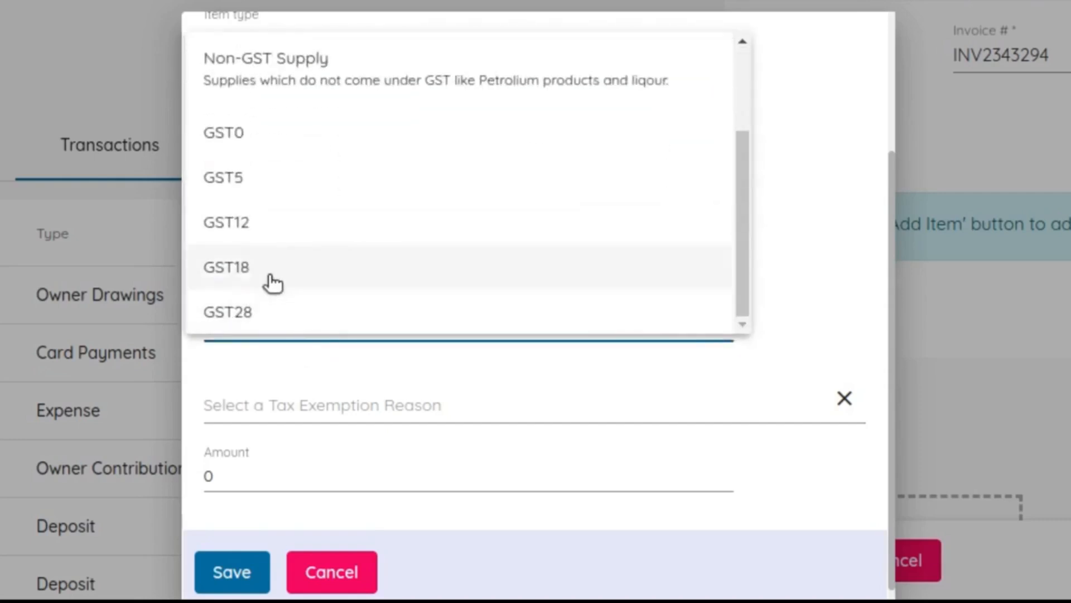
{"action": "left_click", "coordinate": [273, 283]}
{"action": "scroll", "coordinate": [272, 413], "scroll_direction": "down", "scroll_amount": 2}
{"action": "left_click", "coordinate": [279, 354]}
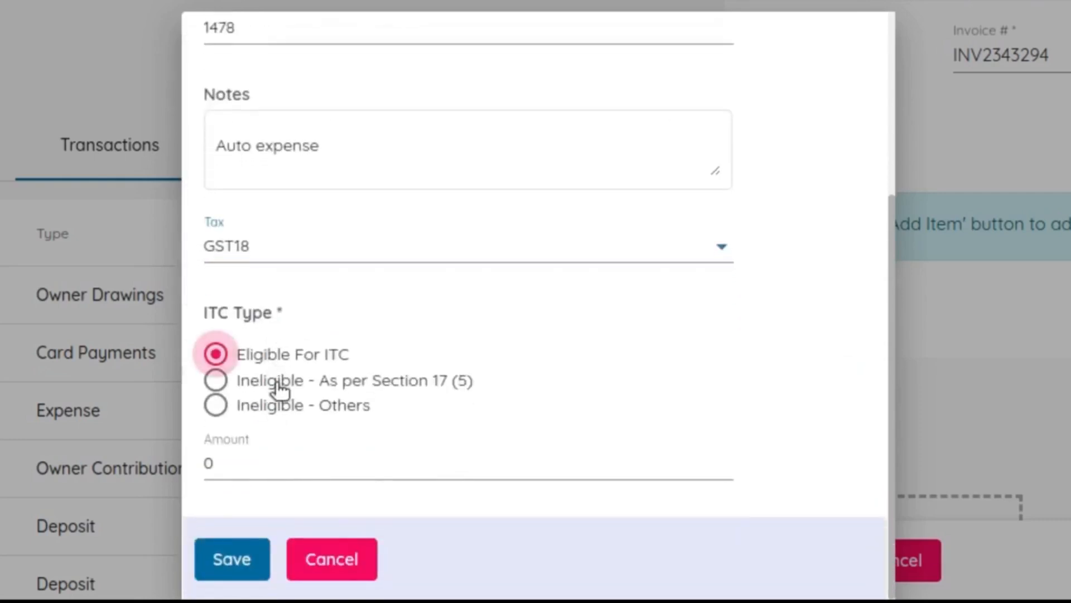
{"action": "left_click", "coordinate": [254, 455]}
{"action": "type", "text": "555"}
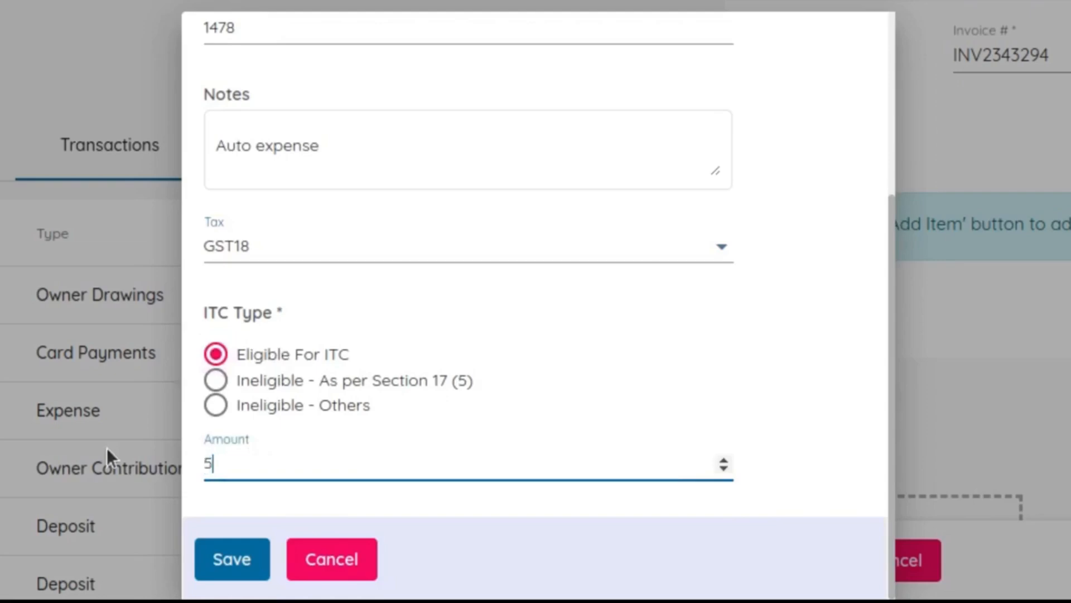
{"action": "left_click", "coordinate": [259, 568]}
Add a second expense item on the Advertising And Marketing account as a Service with SAC 4785
{"action": "scroll", "coordinate": [910, 363], "scroll_direction": "down", "scroll_amount": 2}
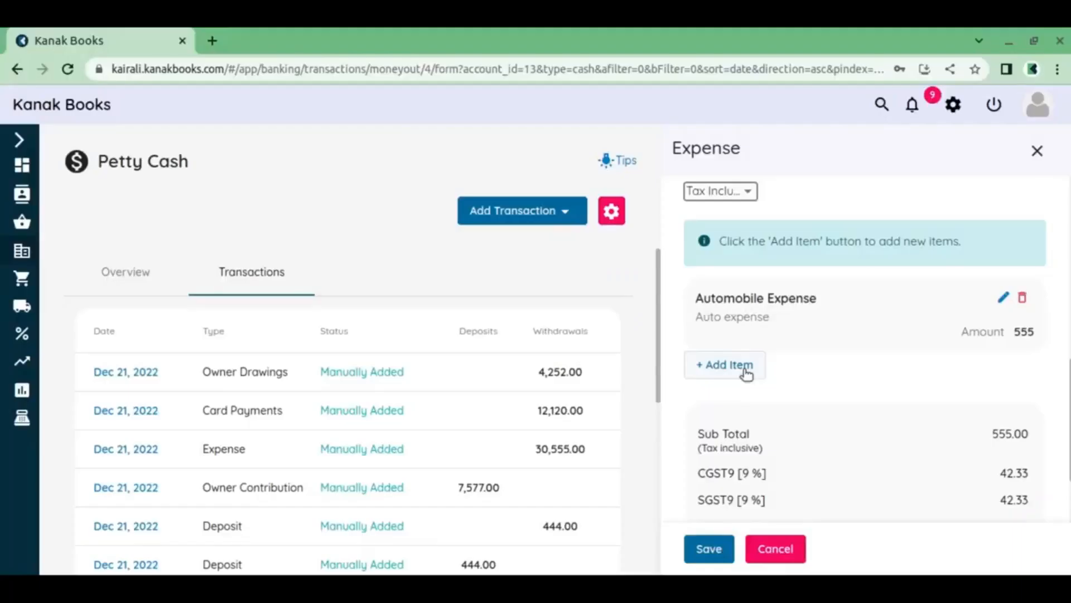
{"action": "left_click", "coordinate": [580, 291]}
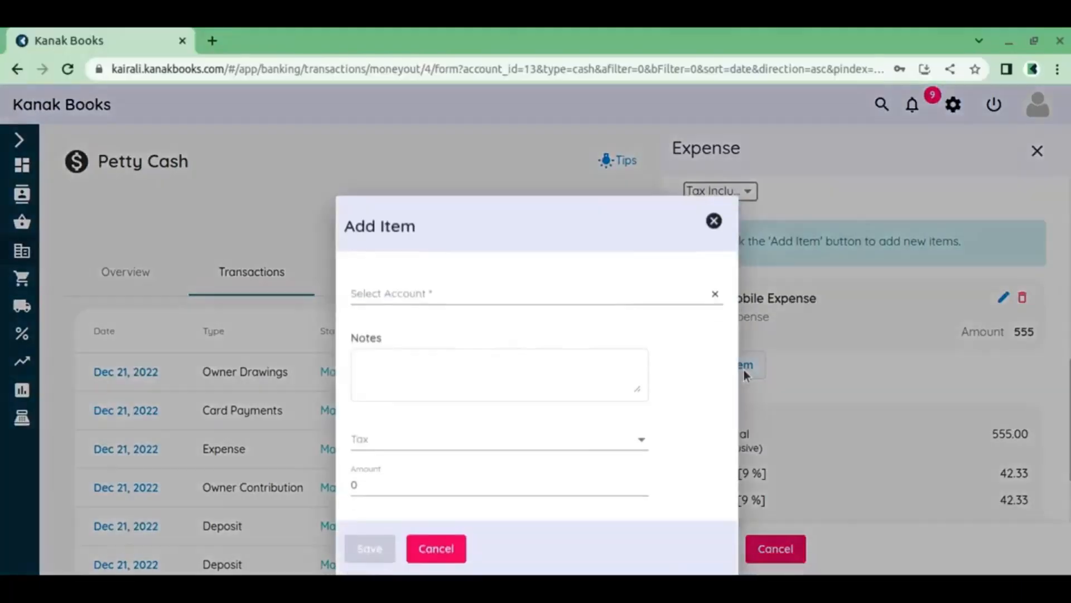
{"action": "left_click", "coordinate": [154, 173]}
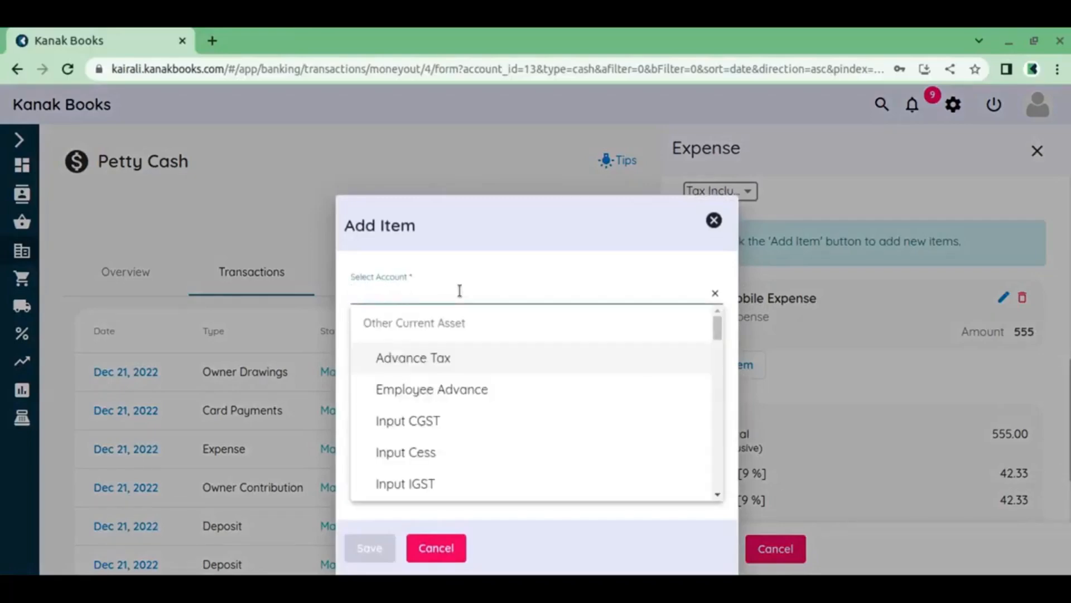
{"action": "type", "text": "Adver"}
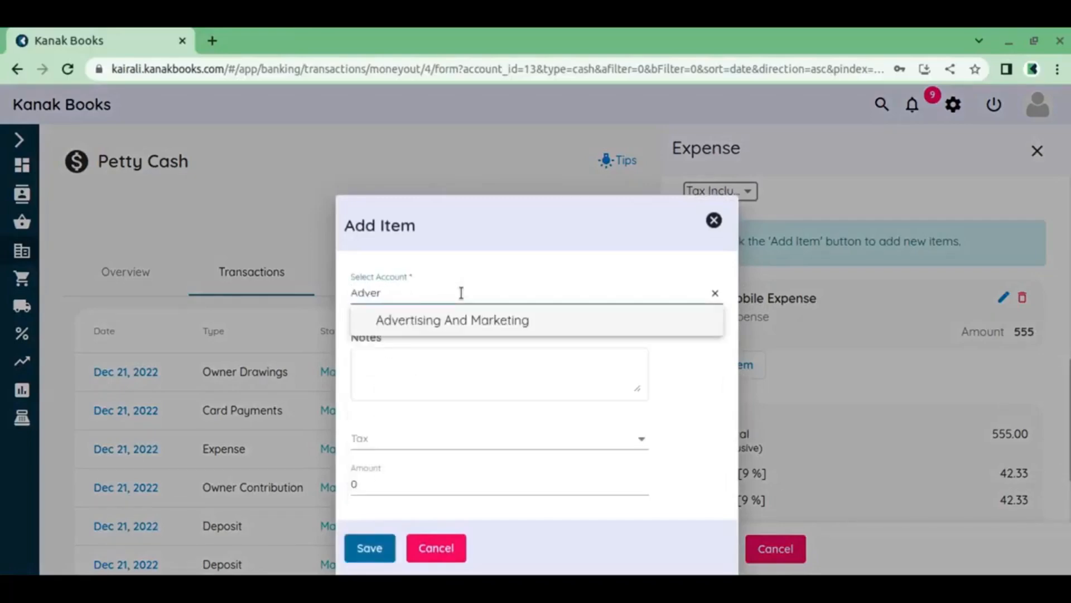
{"action": "left_click", "coordinate": [466, 317]}
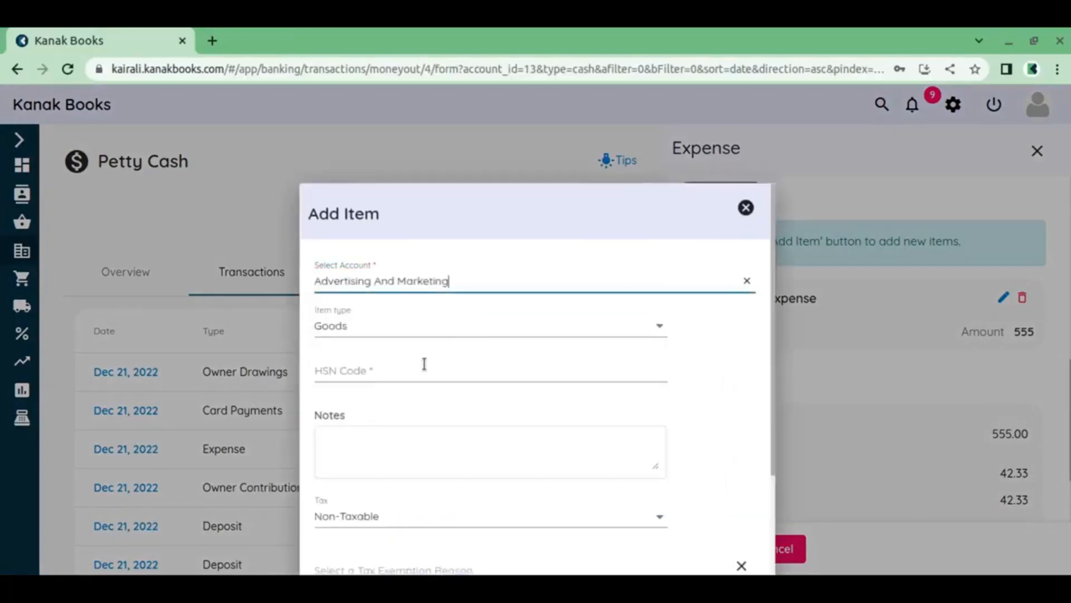
{"action": "left_click", "coordinate": [382, 331]}
{"action": "left_click", "coordinate": [369, 293]}
{"action": "left_click", "coordinate": [363, 379]}
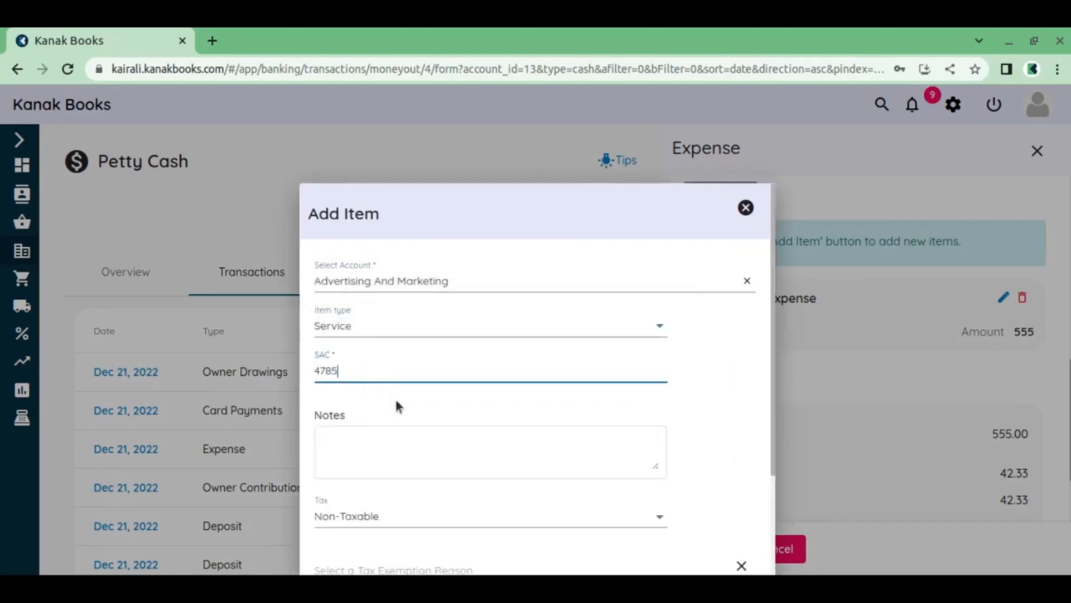
Set the Advertising And Marketing item's tax to GST18 and enter the note "Ads"
{"action": "scroll", "coordinate": [402, 392], "scroll_direction": "down", "scroll_amount": 3}
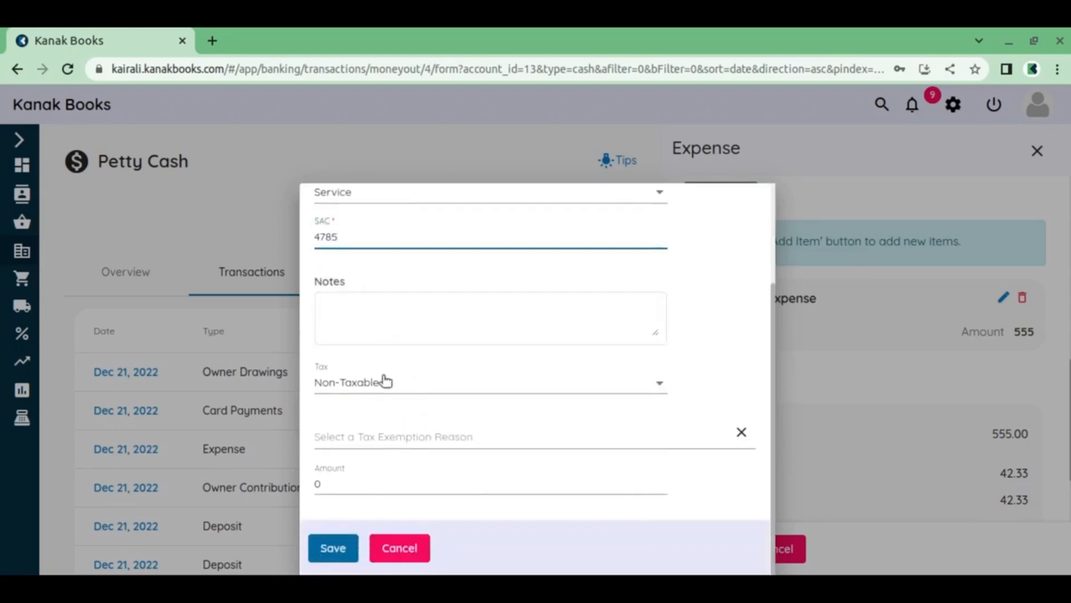
{"action": "left_click", "coordinate": [385, 381]}
{"action": "scroll", "coordinate": [354, 531], "scroll_direction": "down", "scroll_amount": 3}
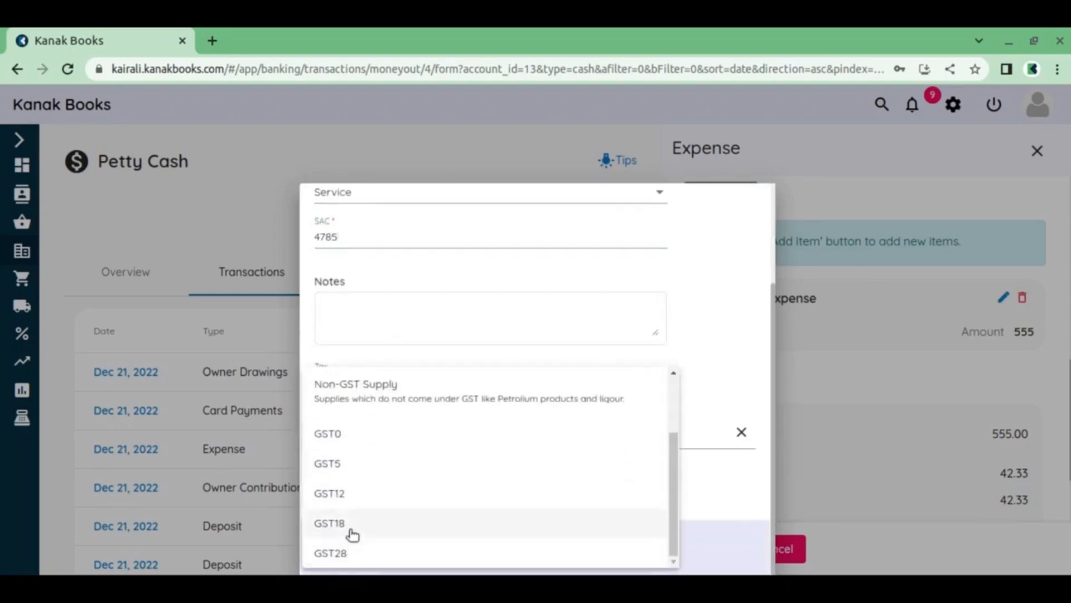
{"action": "left_click", "coordinate": [353, 533]}
{"action": "left_click", "coordinate": [370, 322]}
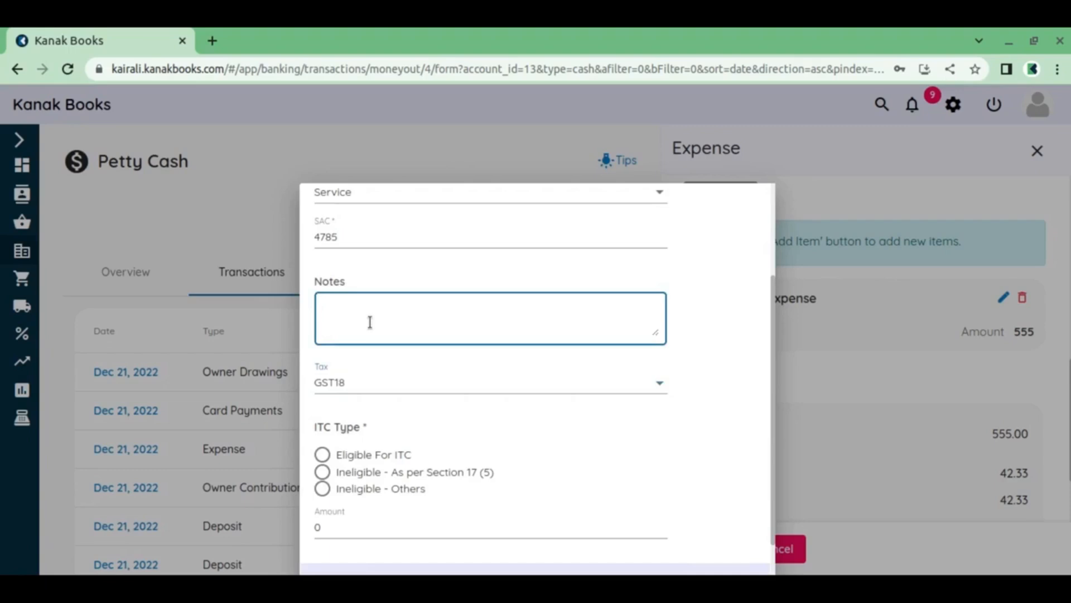
{"action": "scroll", "coordinate": [370, 322], "scroll_direction": "down", "scroll_amount": 1}
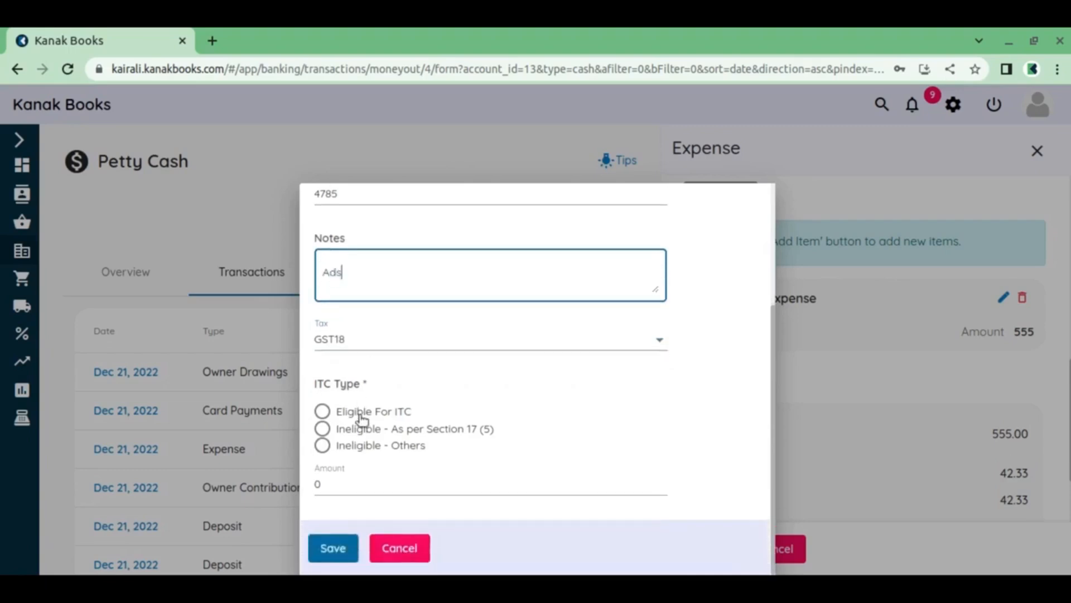
Mark the Advertising And Marketing item as Eligible For ITC, set its amount to 777 and save the item
{"action": "left_click", "coordinate": [346, 481]}
{"action": "left_click", "coordinate": [322, 411]}
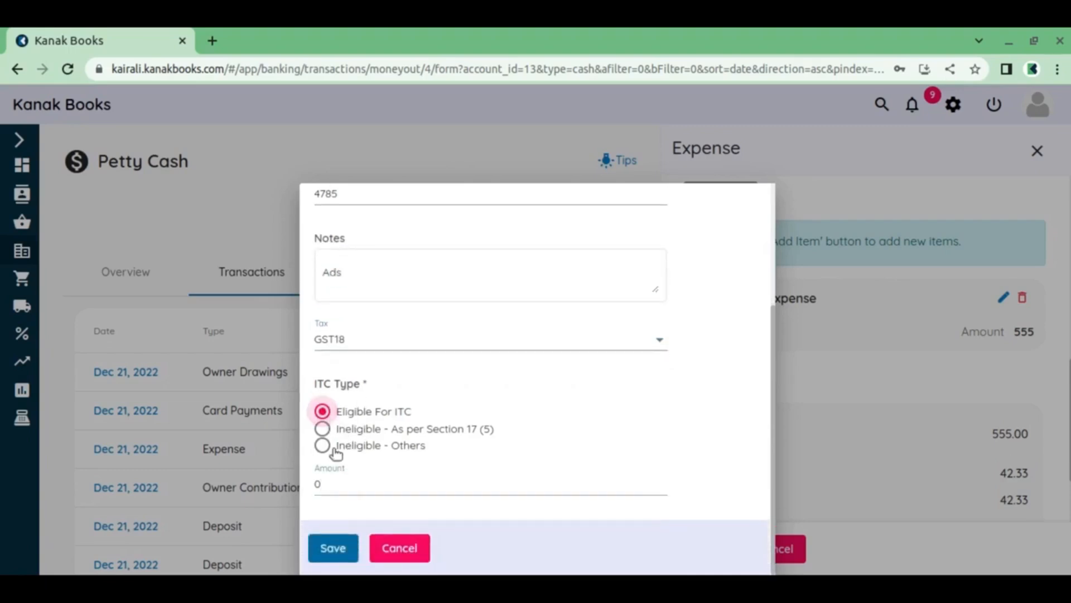
{"action": "key", "text": "Tab"}
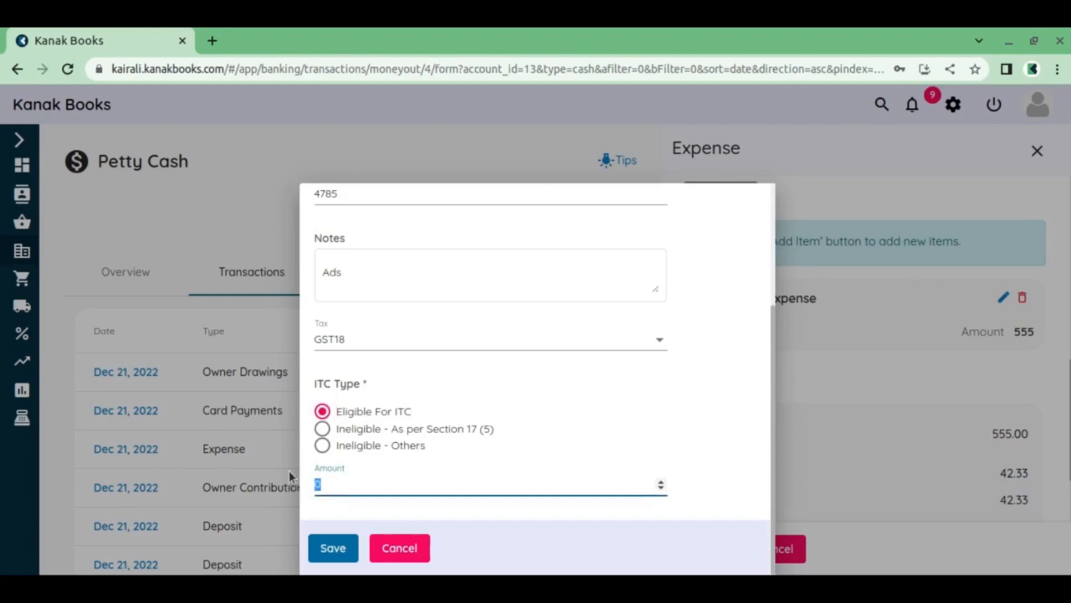
{"action": "type", "text": "777"}
{"action": "left_click", "coordinate": [333, 548]}
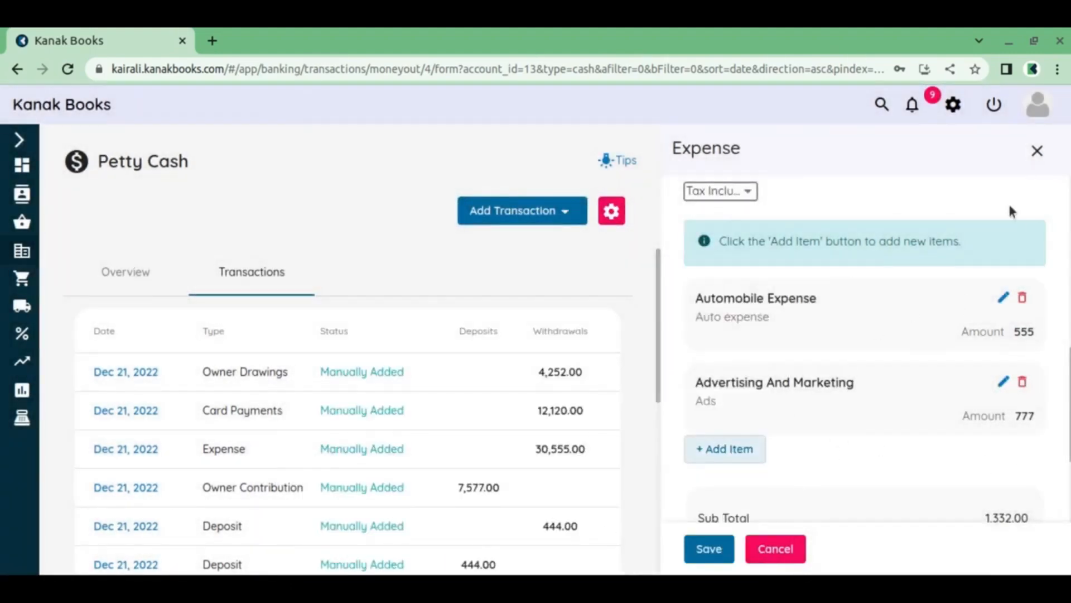
Check the expense totals, save the expense, dismiss the notification and review the saved expense's details
{"action": "scroll", "coordinate": [809, 389], "scroll_direction": "down", "scroll_amount": 5}
{"action": "scroll", "coordinate": [742, 400], "scroll_direction": "down", "scroll_amount": 2}
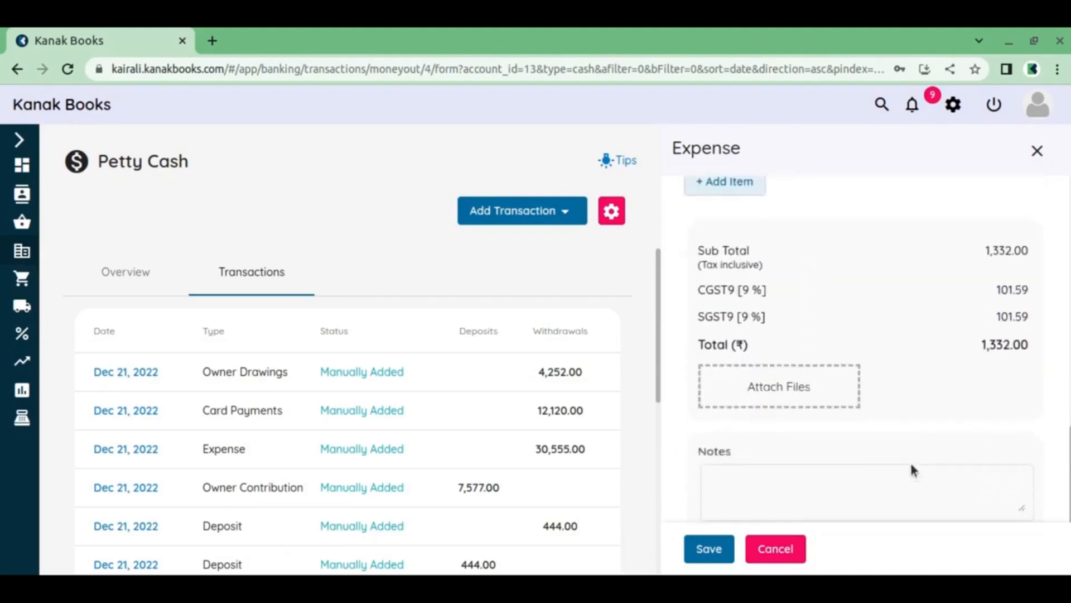
{"action": "left_click", "coordinate": [709, 549]}
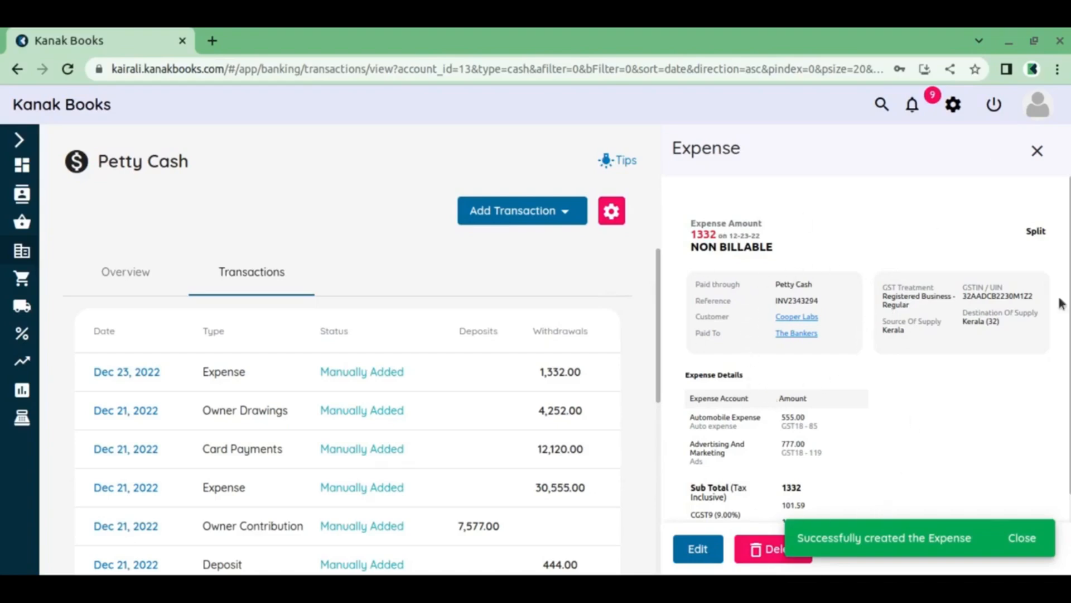
{"action": "left_click", "coordinate": [1024, 538]}
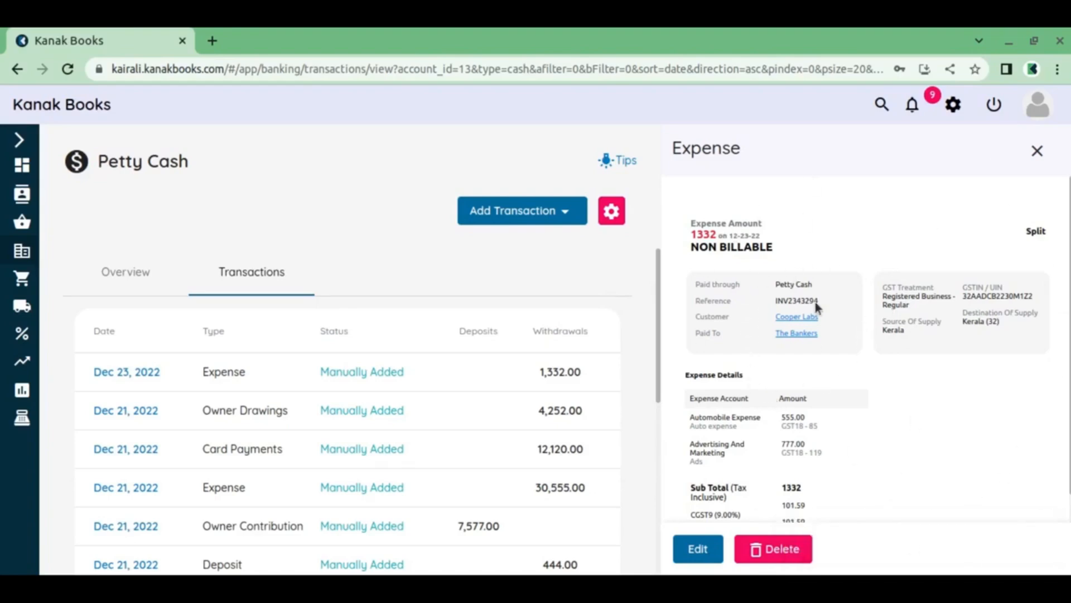
{"action": "scroll", "coordinate": [897, 415], "scroll_direction": "down", "scroll_amount": 3}
{"action": "scroll", "coordinate": [802, 516], "scroll_direction": "up", "scroll_amount": 3}
Start a new Supplier Advance for Petty Cash and select the first listed supplier
{"action": "left_click", "coordinate": [550, 218]}
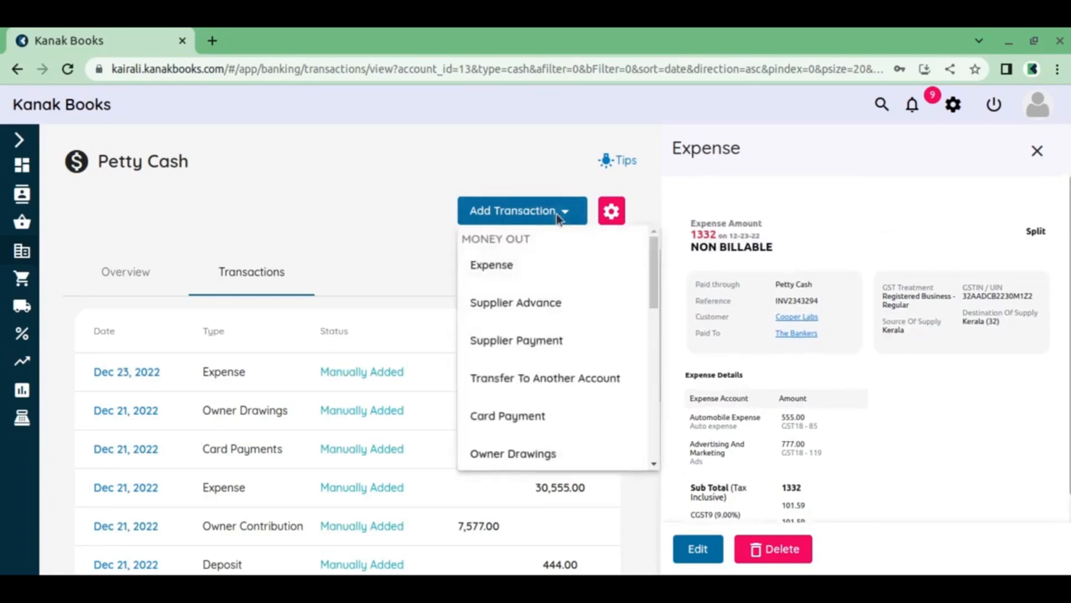
{"action": "left_click", "coordinate": [518, 307]}
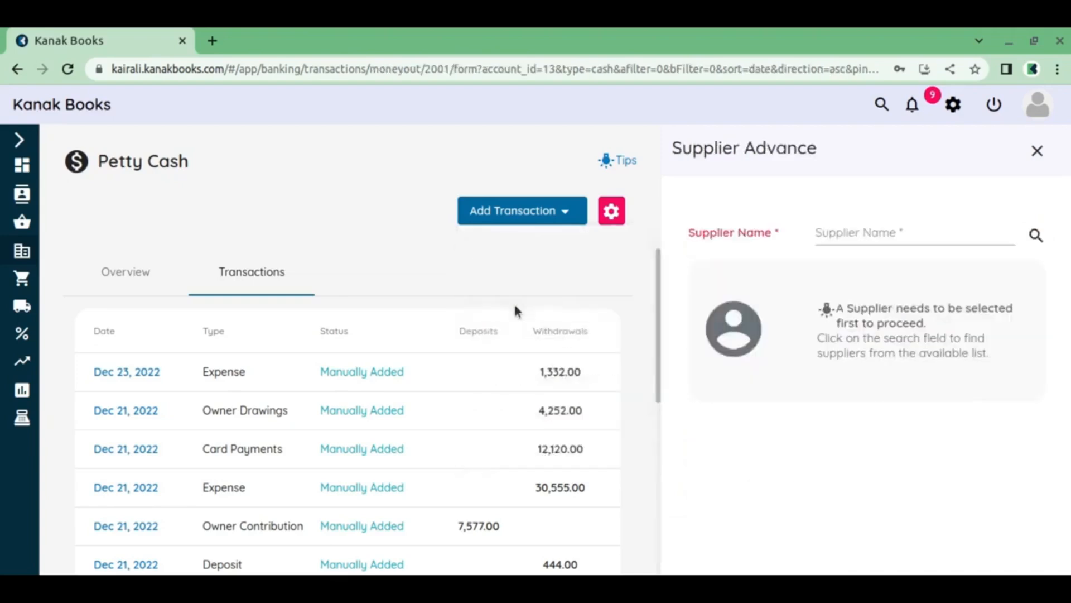
{"action": "left_click", "coordinate": [865, 233]}
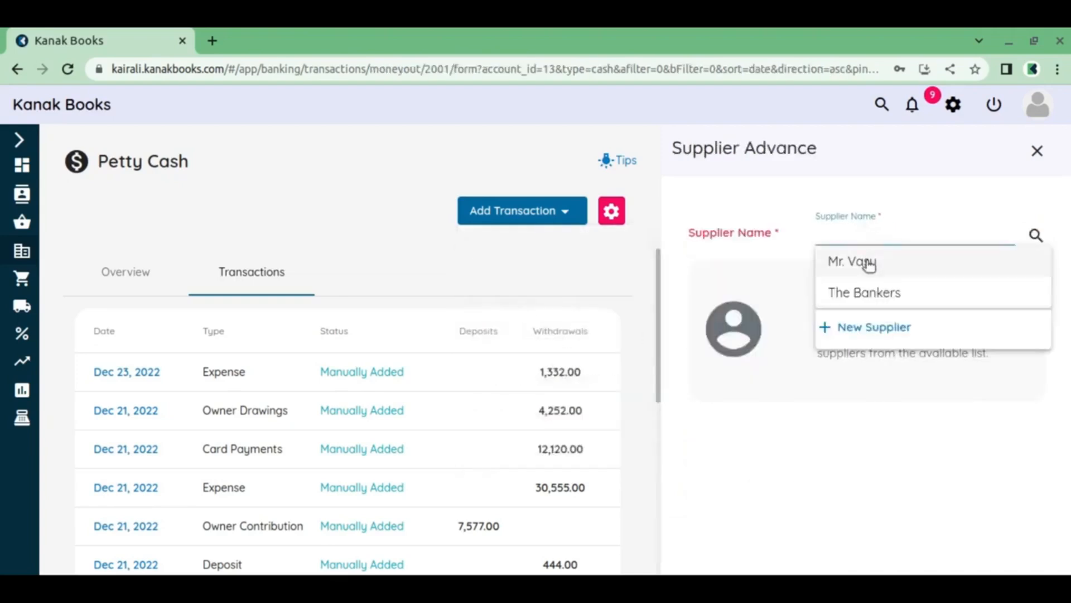
{"action": "left_click", "coordinate": [867, 261]}
Set the supplier advance amount to 222, save the transaction and dismiss the notification
{"action": "scroll", "coordinate": [865, 259], "scroll_direction": "down", "scroll_amount": 5}
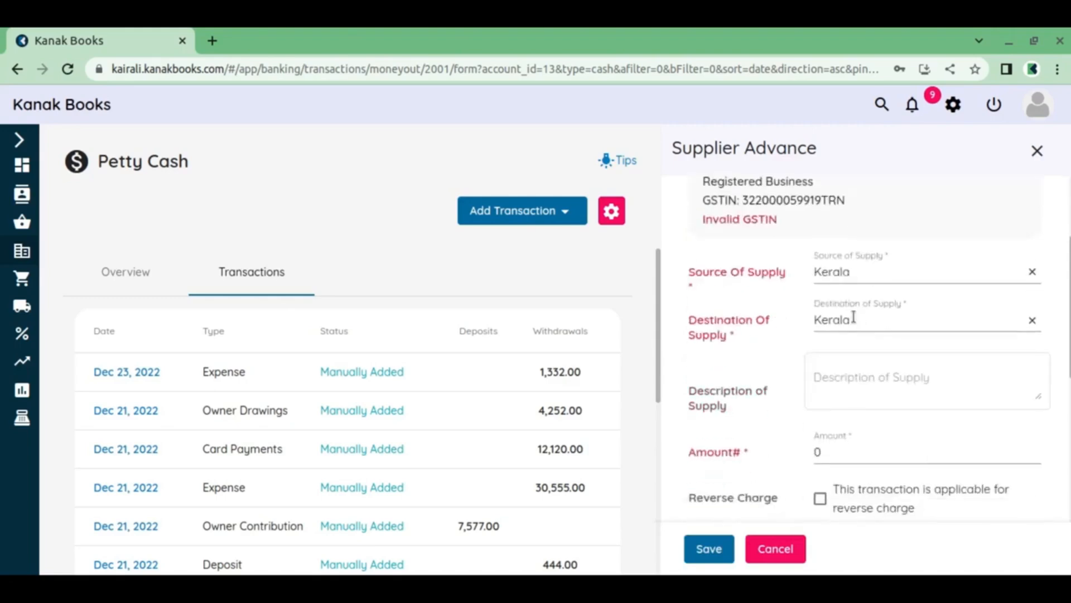
{"action": "left_click_drag", "start_coordinate": [844, 336], "coordinate": [790, 329]}
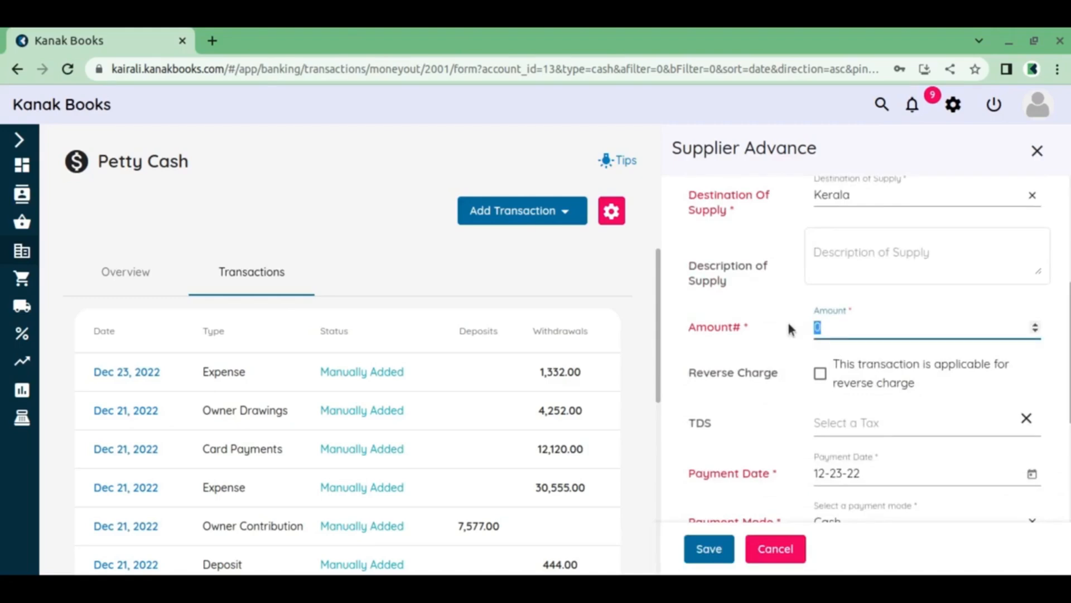
{"action": "type", "text": "222"}
{"action": "scroll", "coordinate": [777, 327], "scroll_direction": "down", "scroll_amount": 3}
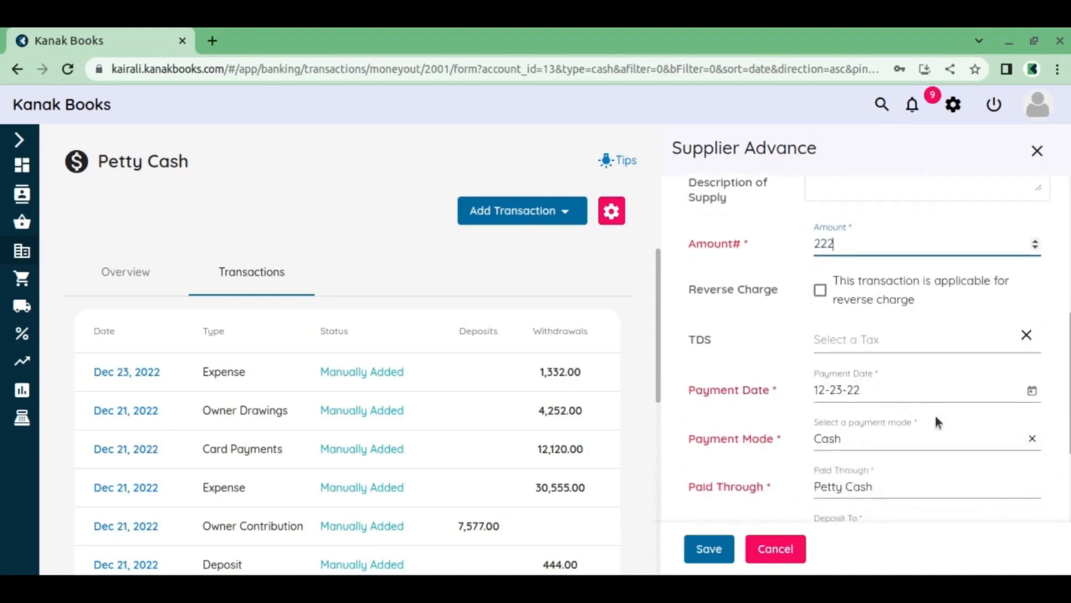
{"action": "scroll", "coordinate": [888, 380], "scroll_direction": "down", "scroll_amount": 9}
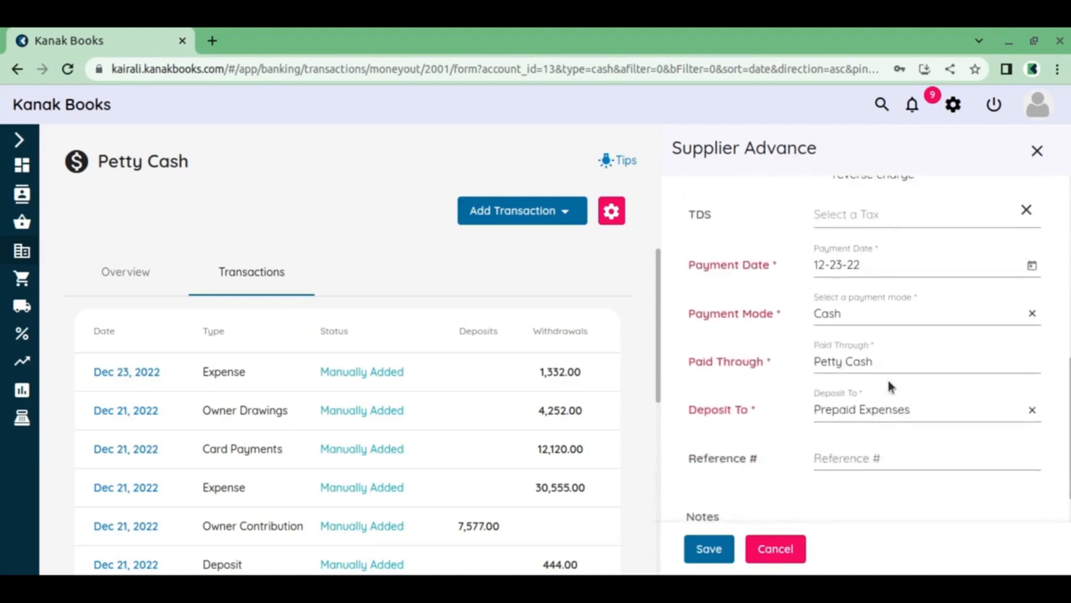
{"action": "left_click", "coordinate": [708, 547]}
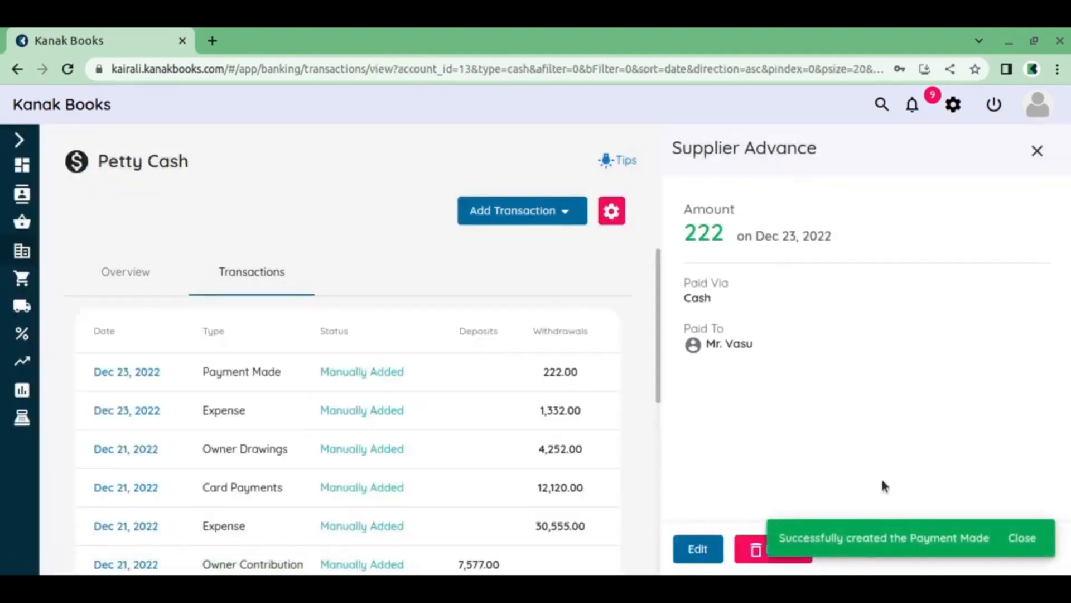
{"action": "left_click", "coordinate": [1017, 540]}
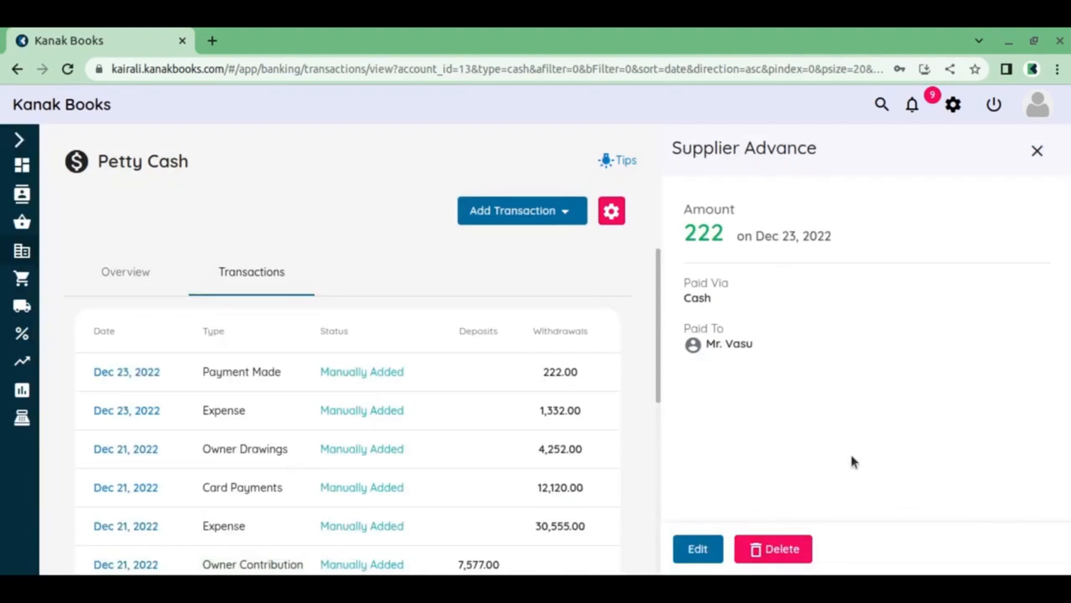
Edit the saved supplier advance, change its amount to 233 and save it
{"action": "left_click", "coordinate": [708, 551]}
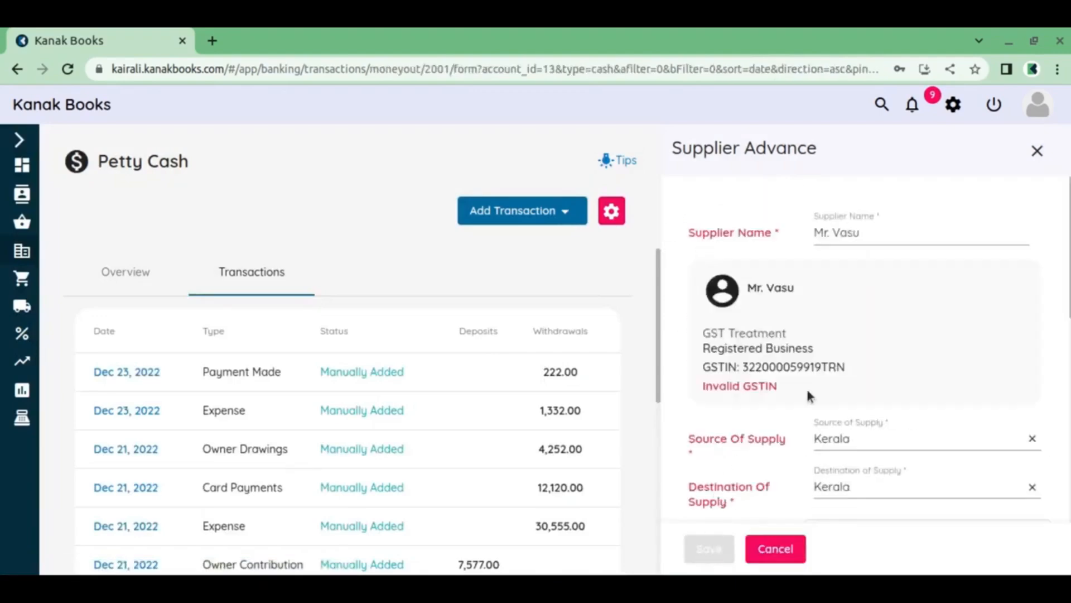
{"action": "scroll", "coordinate": [858, 316], "scroll_direction": "down", "scroll_amount": 4}
{"action": "left_click", "coordinate": [841, 411]}
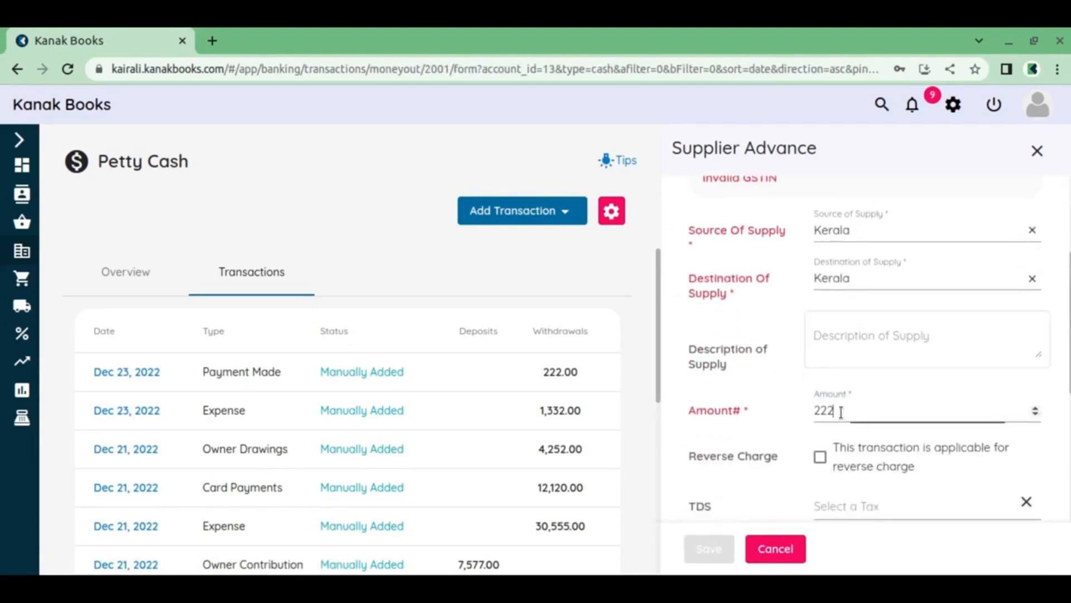
{"action": "left_click_drag", "start_coordinate": [840, 412], "coordinate": [818, 412]}
{"action": "type", "text": "33"}
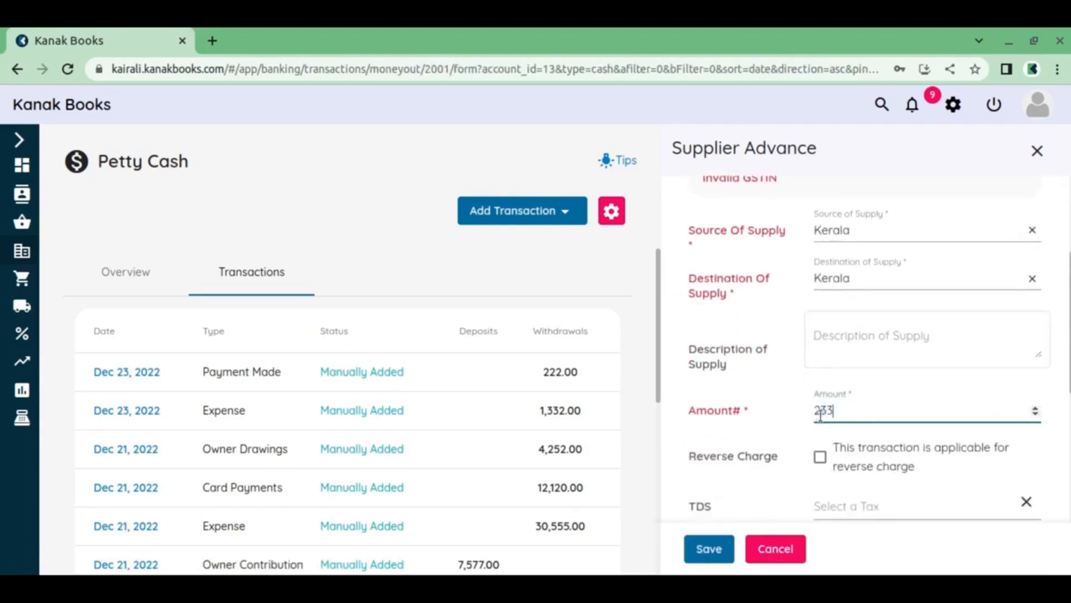
{"action": "left_click", "coordinate": [727, 545]}
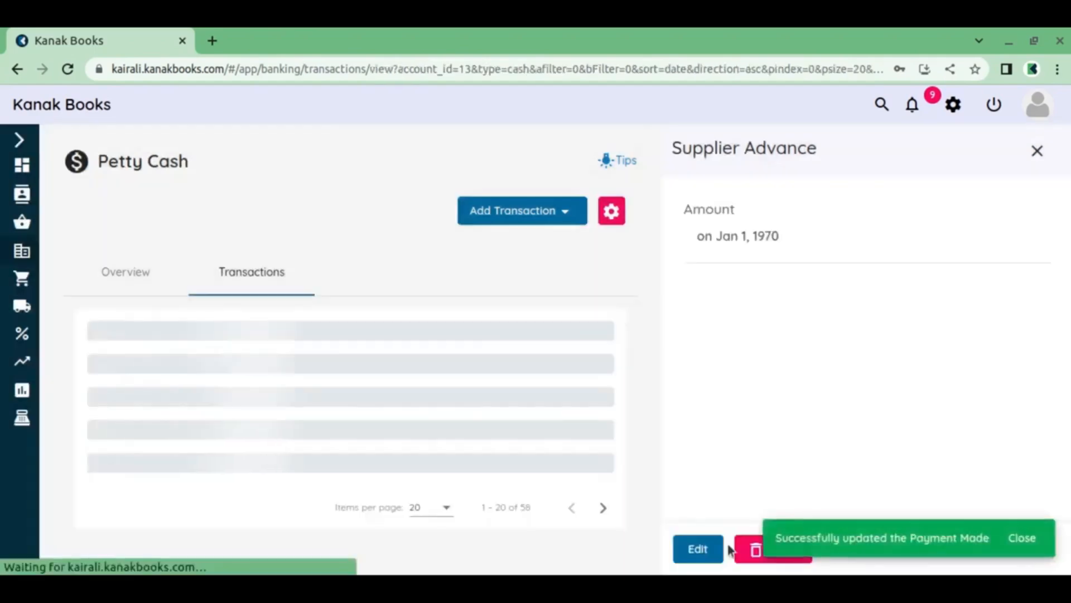
Dismiss the update notification, start a new Supplier Payment for Petty Cash and select the first listed supplier
{"action": "left_click", "coordinate": [1021, 539]}
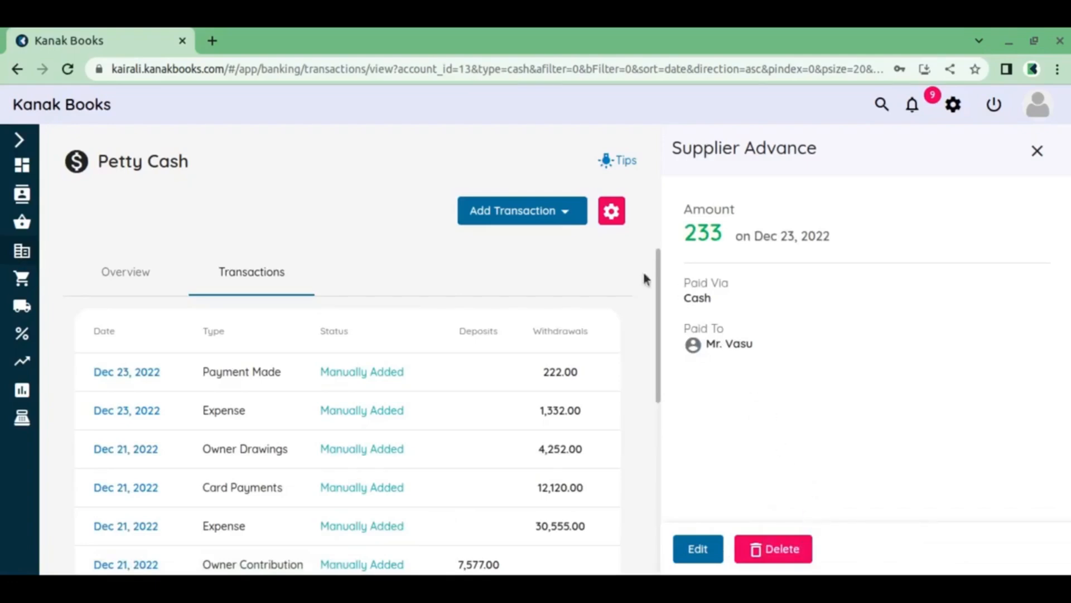
{"action": "left_click", "coordinate": [545, 216]}
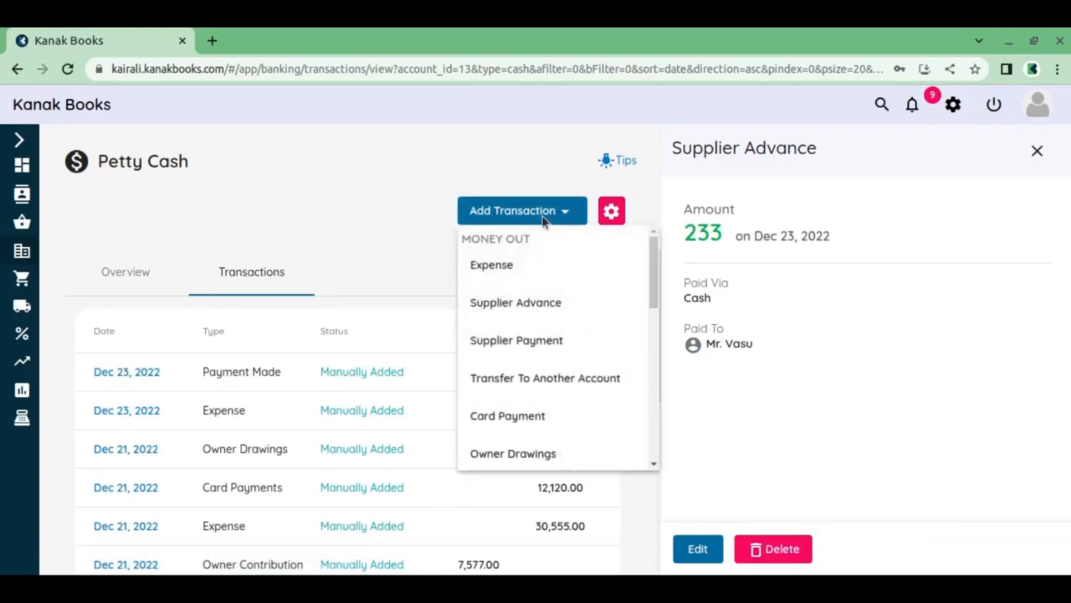
{"action": "left_click", "coordinate": [531, 342]}
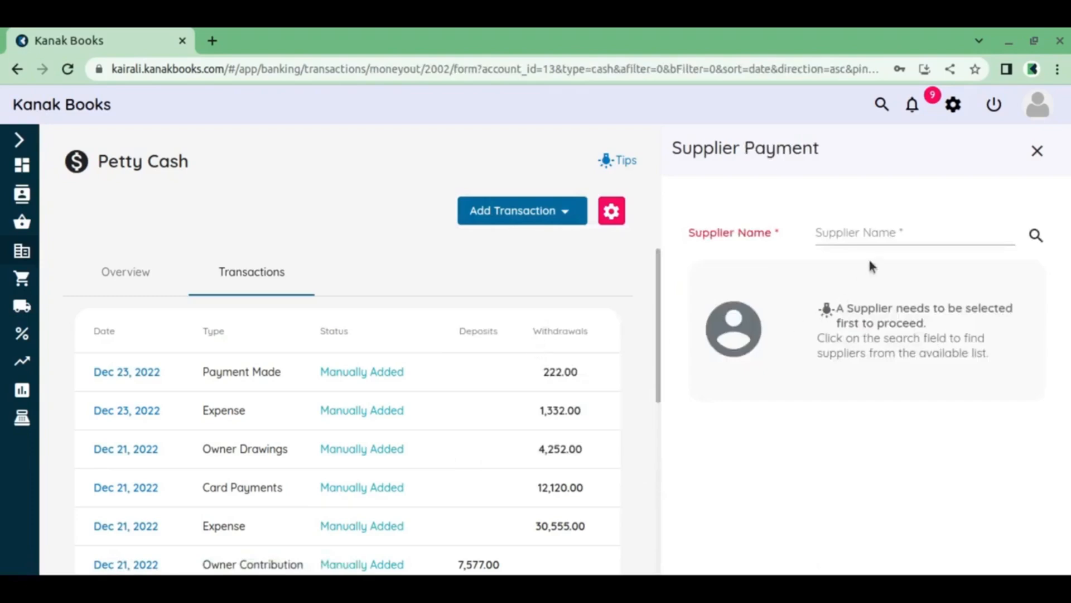
{"action": "left_click", "coordinate": [889, 238]}
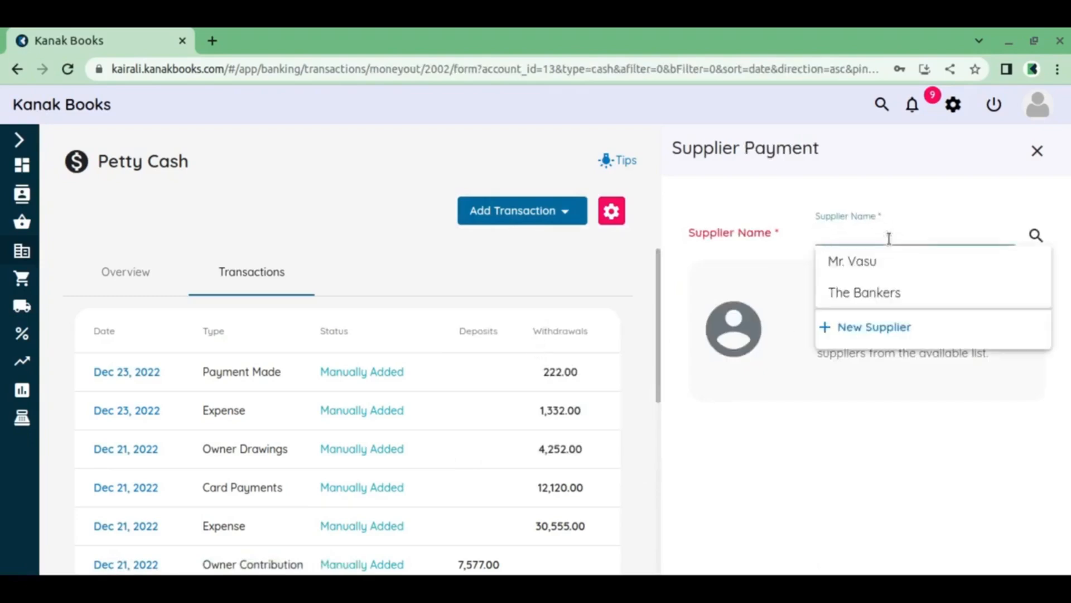
{"action": "left_click", "coordinate": [880, 262]}
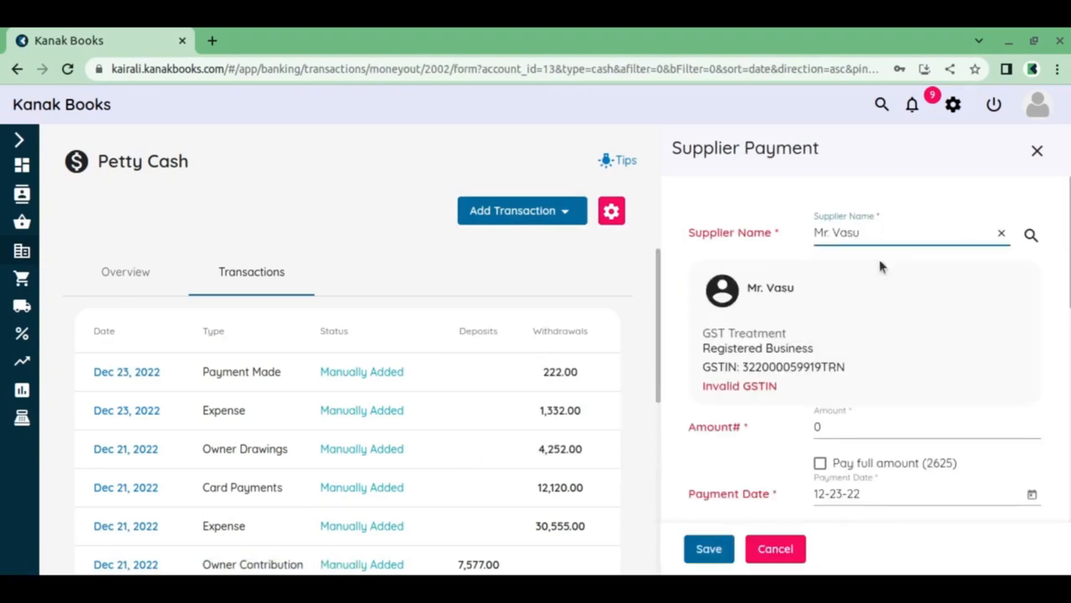
Examine the supplier payment form's payment details, outstanding bills, totals and full-payment option
{"action": "scroll", "coordinate": [881, 267], "scroll_direction": "down", "scroll_amount": 2}
{"action": "scroll", "coordinate": [879, 265], "scroll_direction": "down", "scroll_amount": 5}
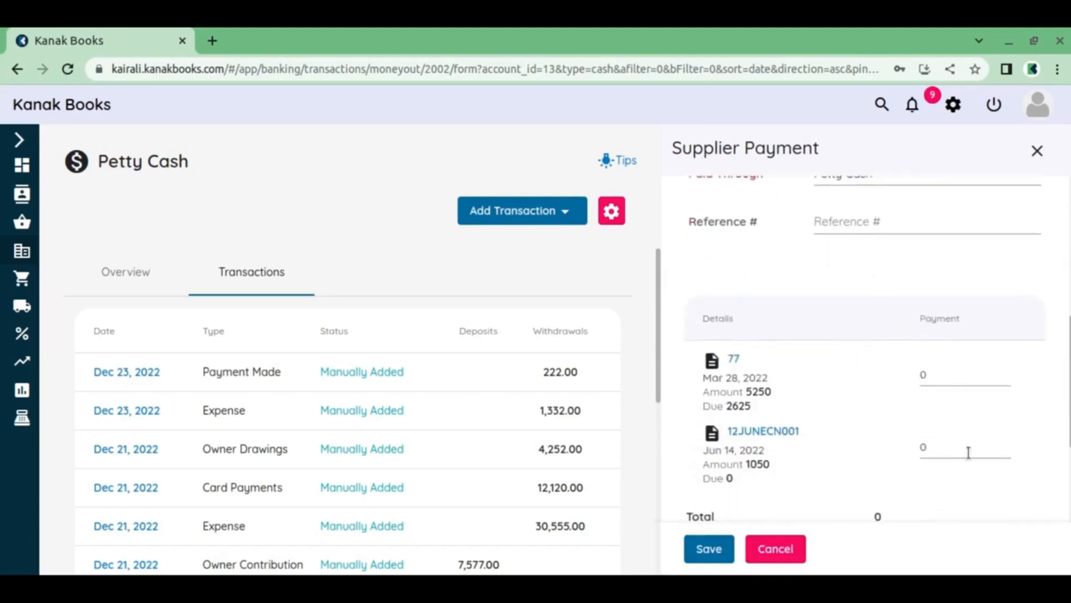
{"action": "scroll", "coordinate": [788, 317], "scroll_direction": "down", "scroll_amount": 4}
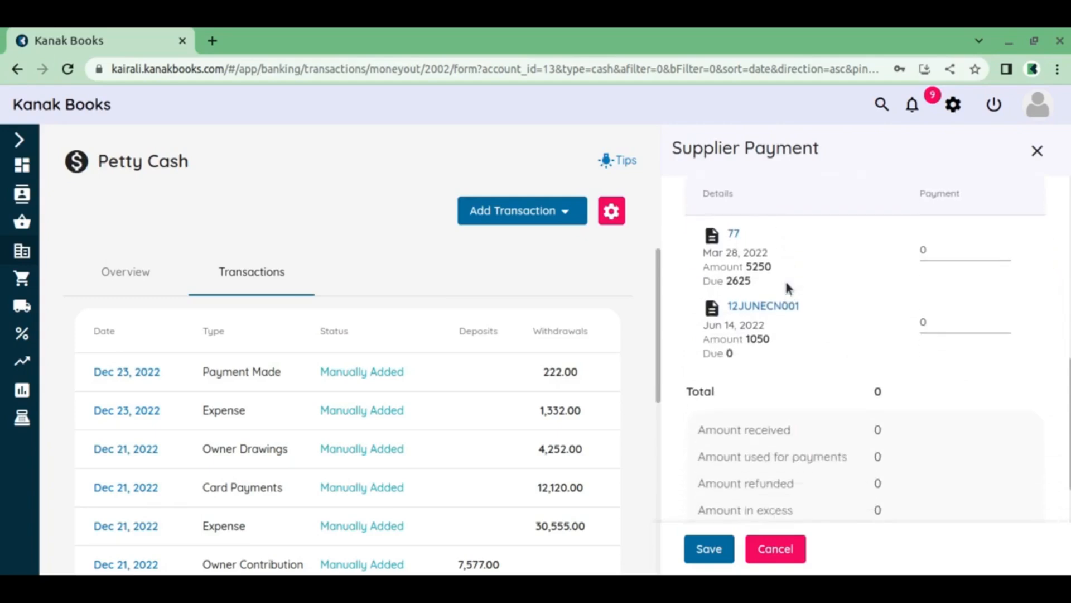
{"action": "scroll", "coordinate": [787, 287], "scroll_direction": "down", "scroll_amount": 3}
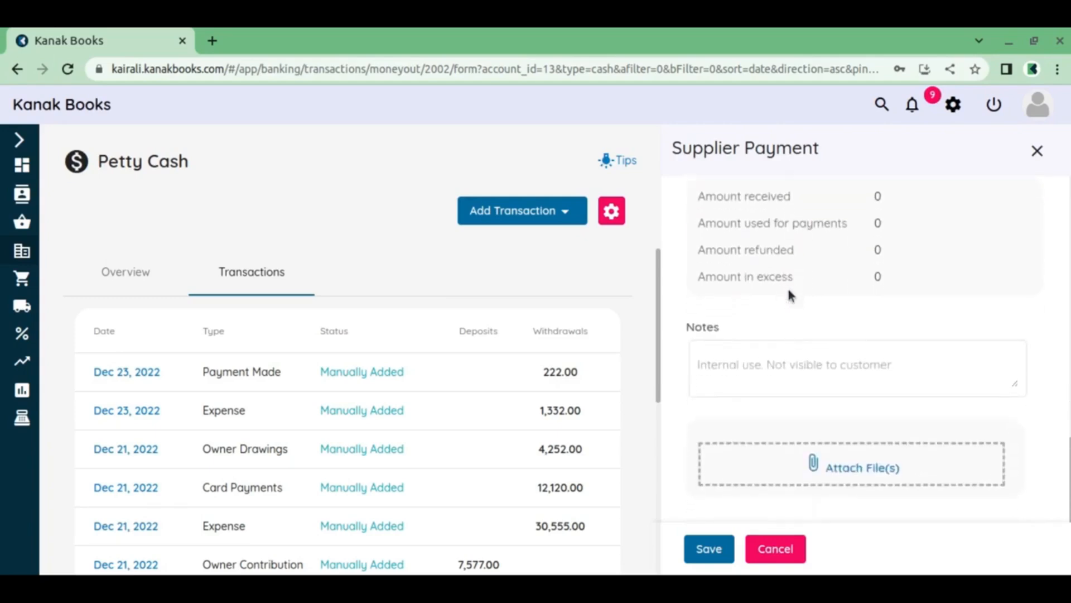
{"action": "scroll", "coordinate": [790, 296], "scroll_direction": "up", "scroll_amount": 10}
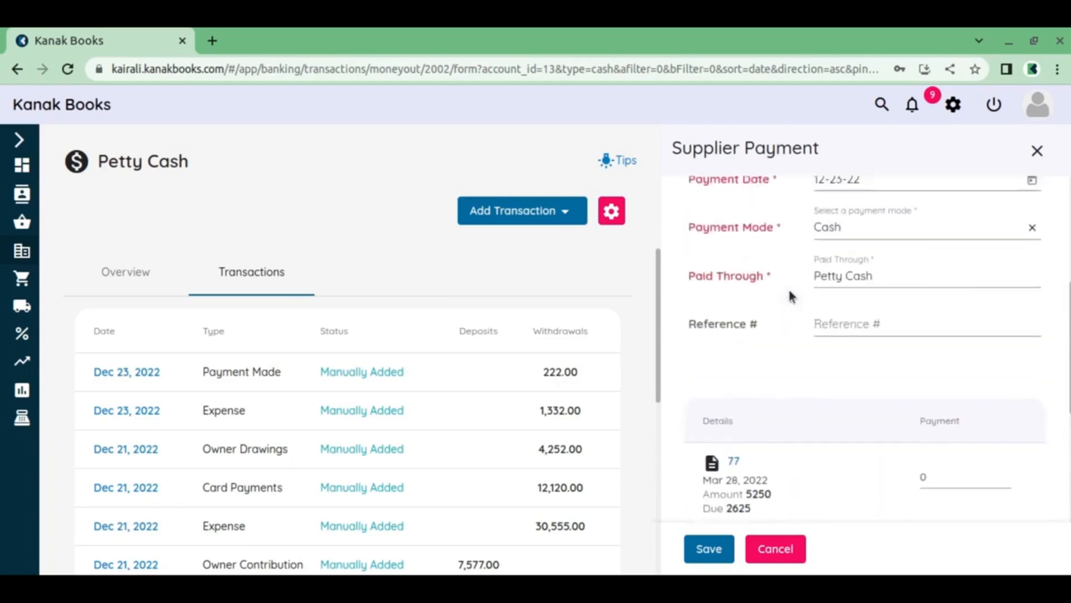
{"action": "scroll", "coordinate": [790, 296], "scroll_direction": "up", "scroll_amount": 2}
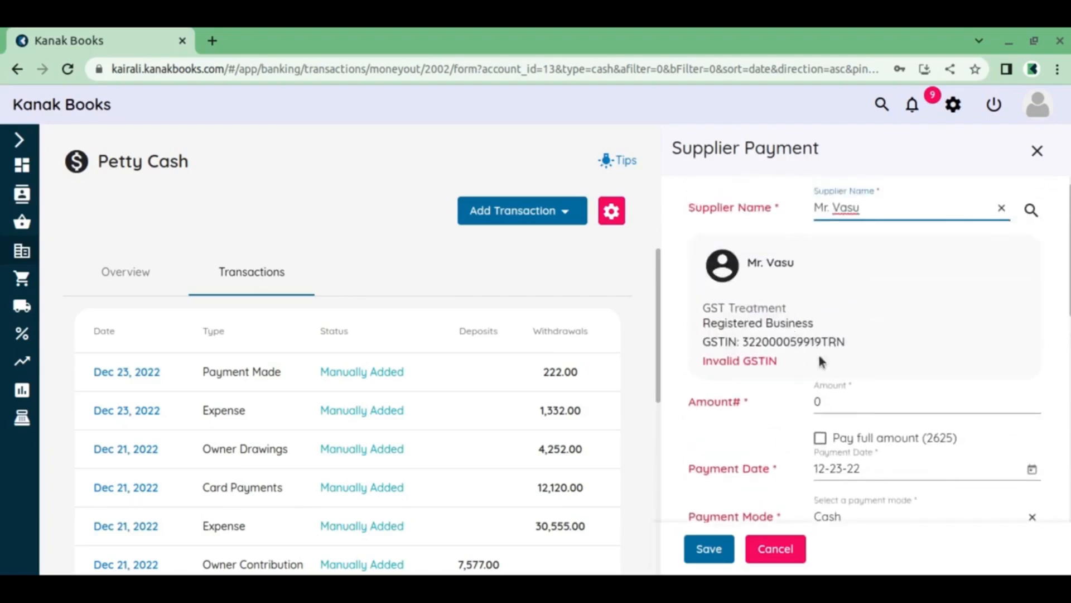
{"action": "scroll", "coordinate": [820, 362], "scroll_direction": "down", "scroll_amount": 8}
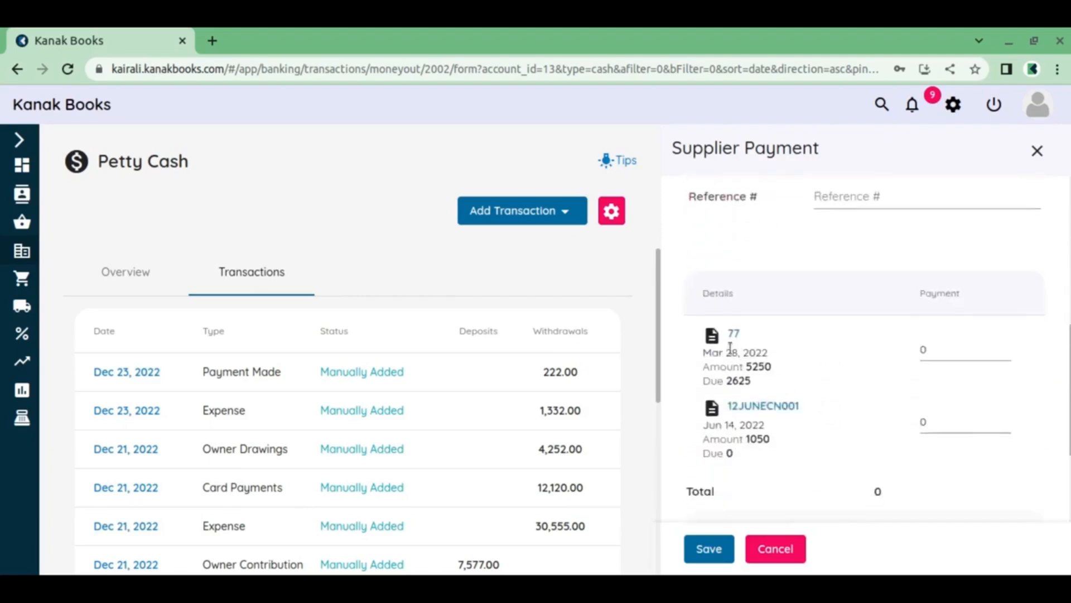
{"action": "scroll", "coordinate": [913, 451], "scroll_direction": "up", "scroll_amount": 8}
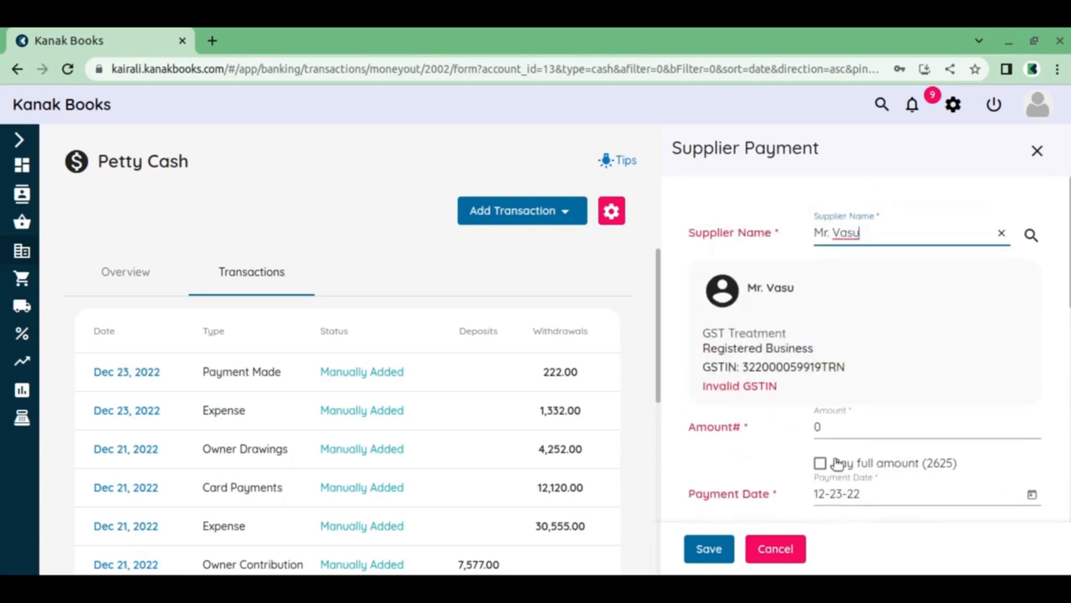
Choose to pay the supplier's full amount, check its allocation to the bills, save the payment and dismiss the notification
{"action": "left_click", "coordinate": [821, 463]}
{"action": "scroll", "coordinate": [888, 385], "scroll_direction": "down", "scroll_amount": 10}
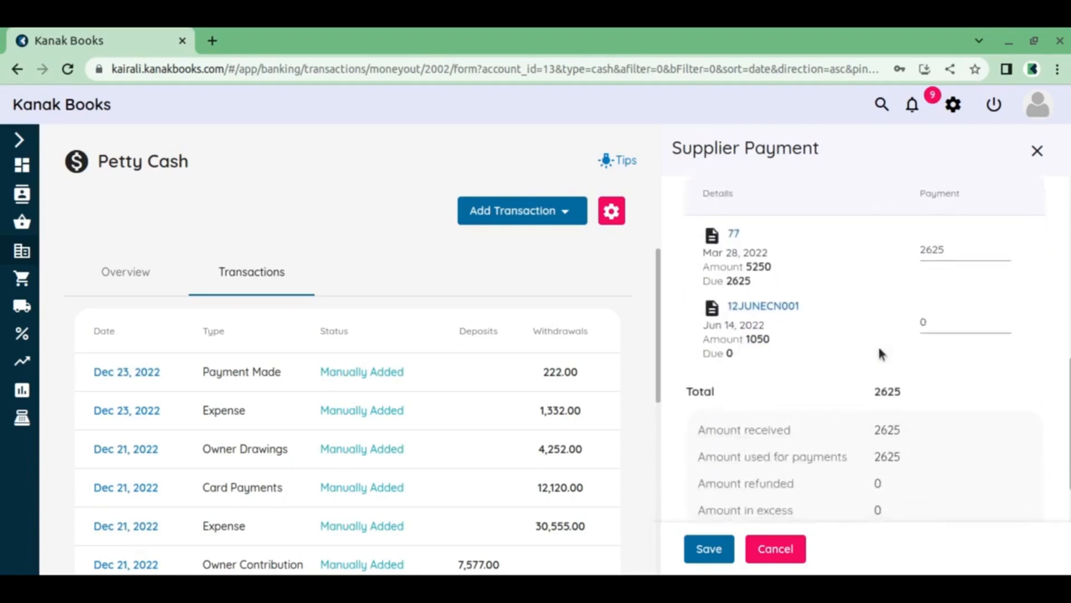
{"action": "left_click", "coordinate": [709, 549]}
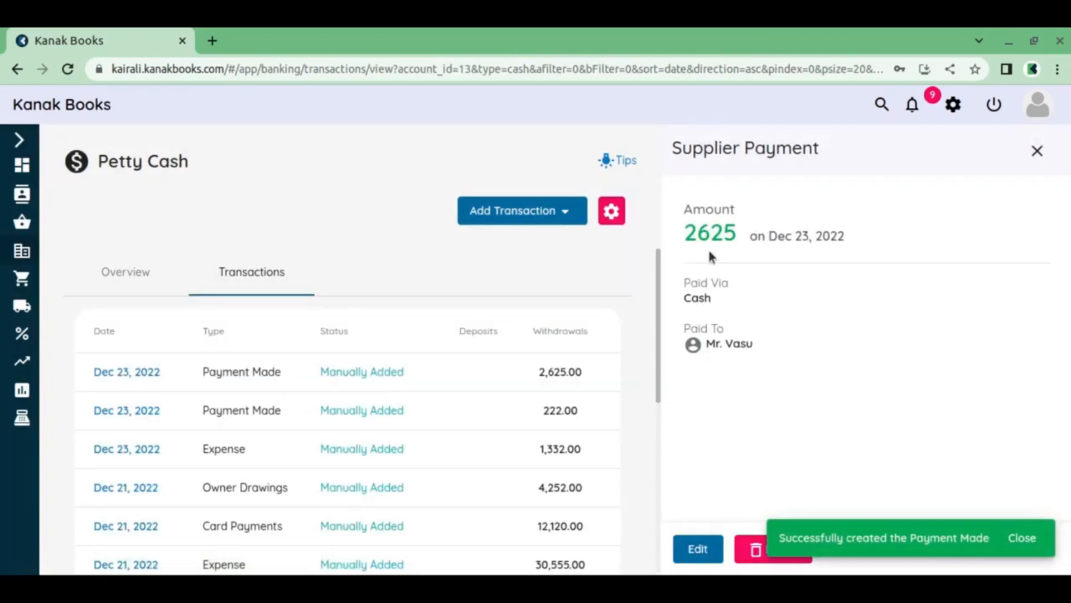
{"action": "left_click", "coordinate": [1022, 537]}
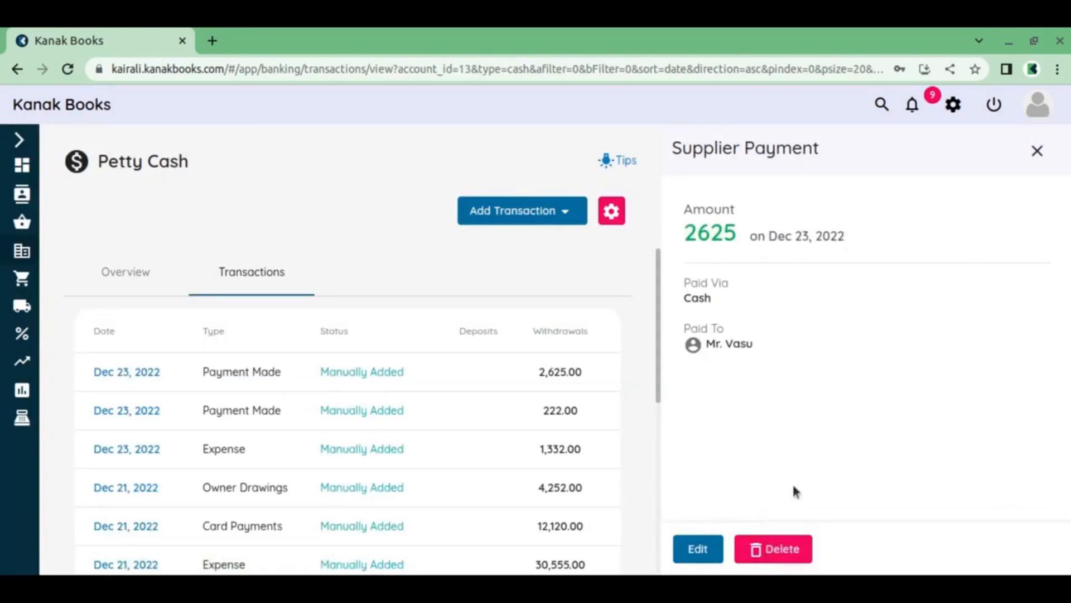
Delete the saved supplier payment, confirm the deletion and dismiss the notification
{"action": "left_click", "coordinate": [779, 555]}
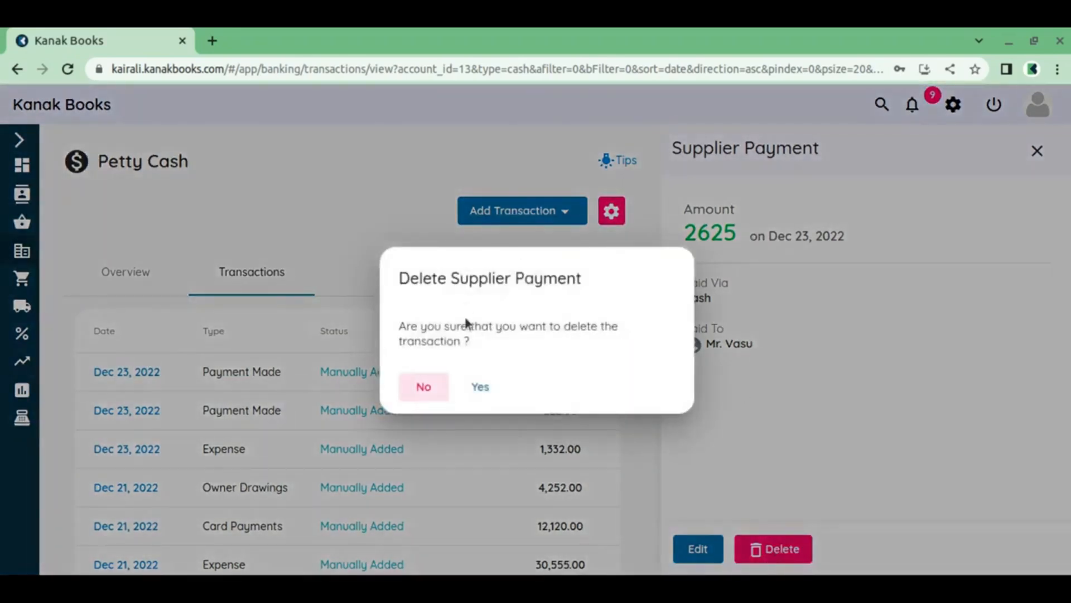
{"action": "left_click", "coordinate": [480, 387]}
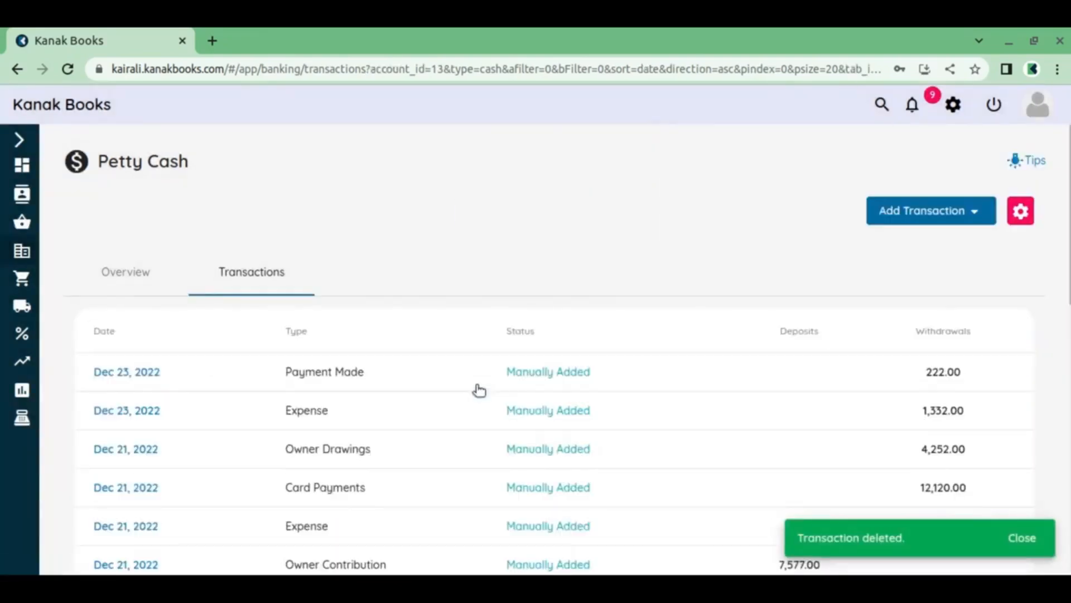
{"action": "left_click", "coordinate": [1033, 536]}
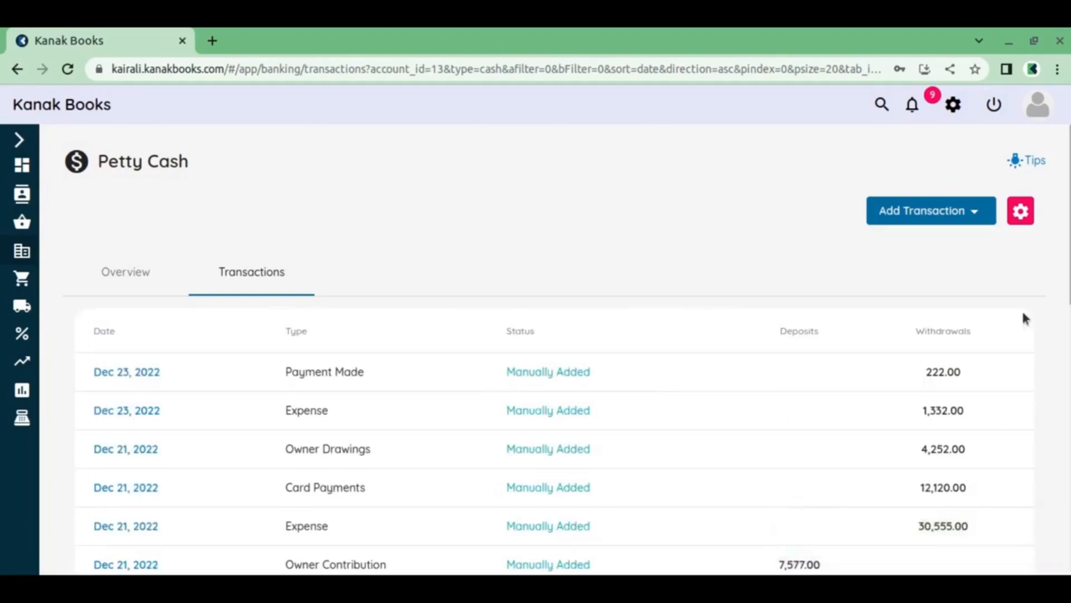
Start a Transfer To Another Account from Petty Cash with Kesans SBI Account as the receiving account
{"action": "left_click", "coordinate": [956, 220]}
{"action": "scroll", "coordinate": [928, 366], "scroll_direction": "down", "scroll_amount": 3}
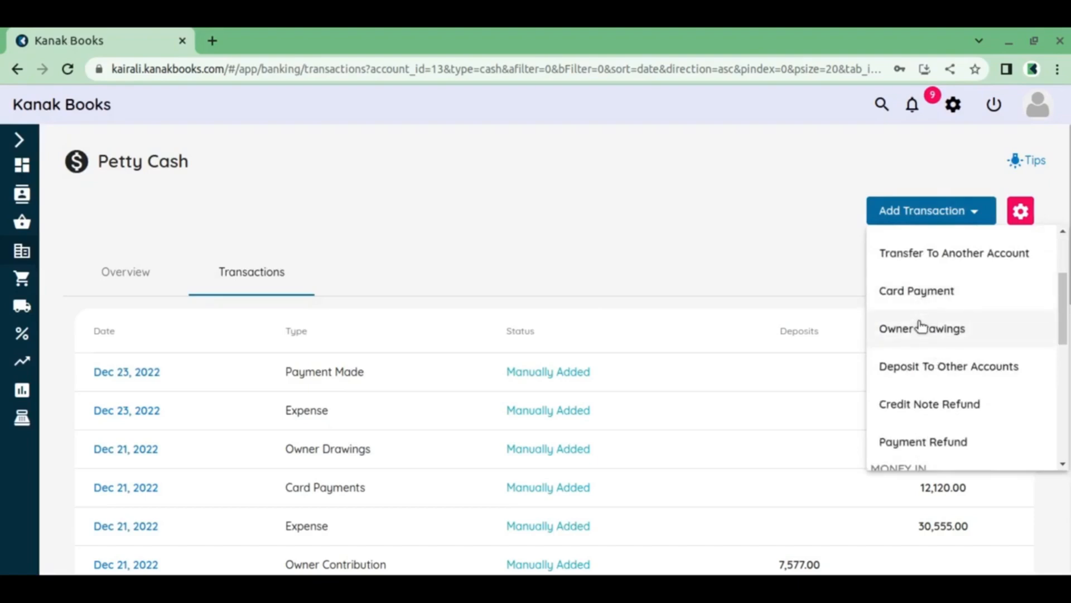
{"action": "scroll", "coordinate": [921, 328], "scroll_direction": "up", "scroll_amount": 2}
{"action": "left_click", "coordinate": [931, 340]}
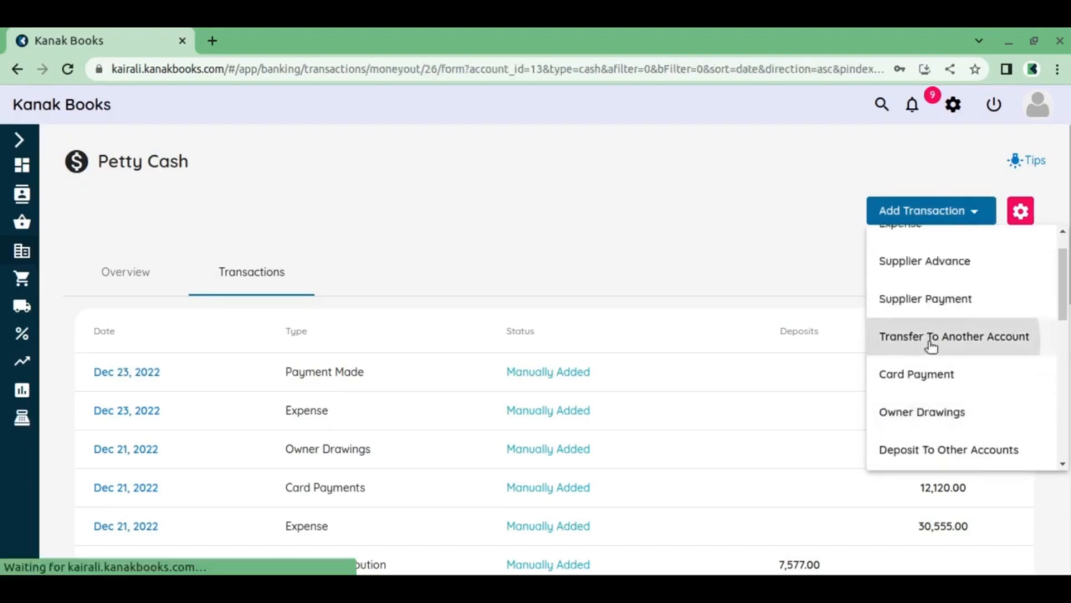
{"action": "left_click", "coordinate": [887, 226]}
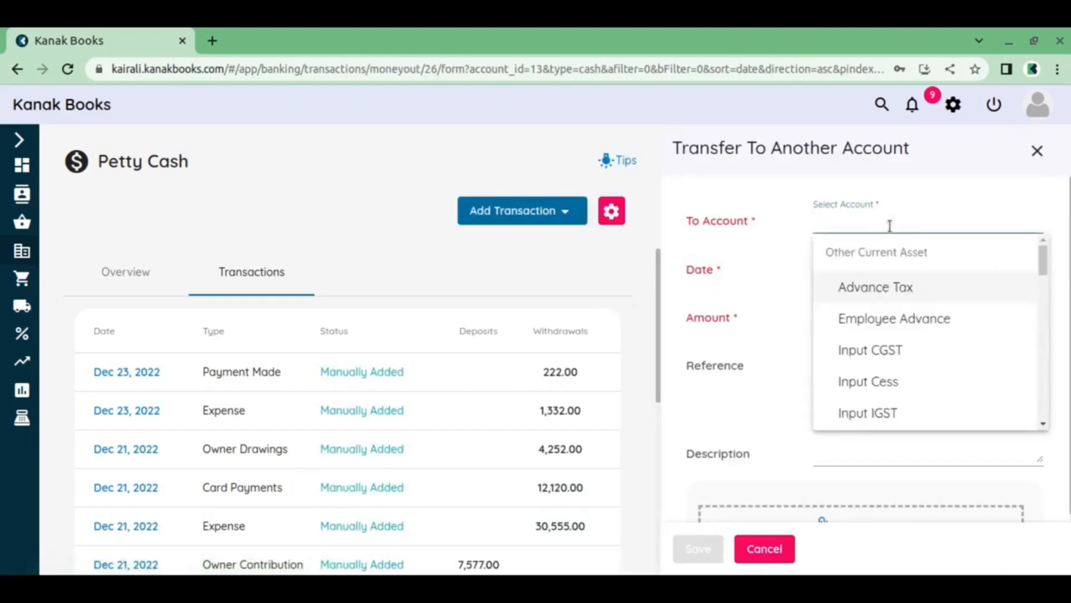
{"action": "scroll", "coordinate": [891, 298], "scroll_direction": "down", "scroll_amount": 10}
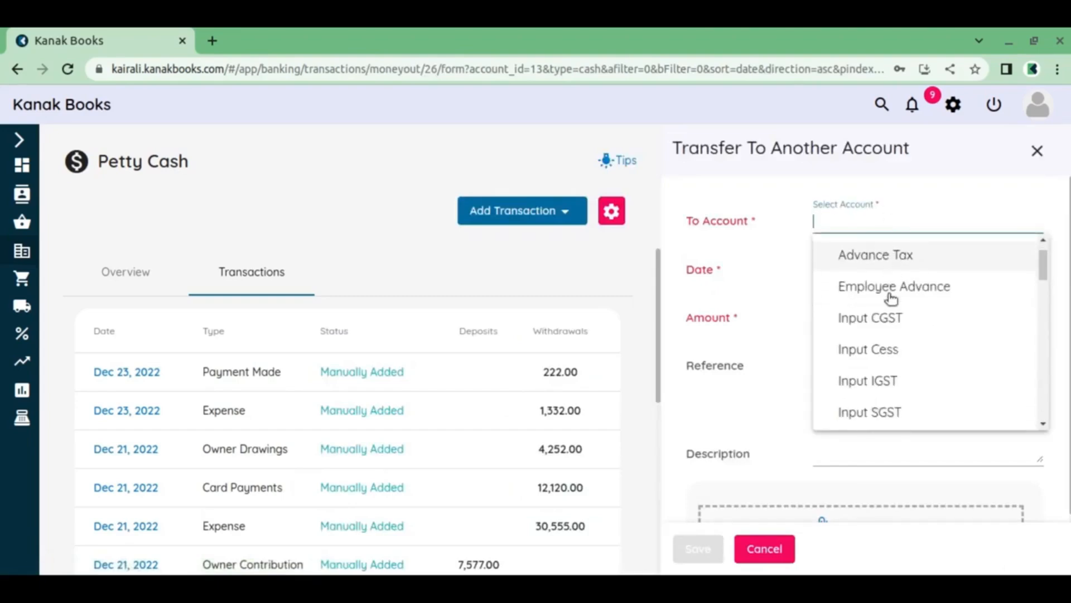
{"action": "scroll", "coordinate": [891, 299], "scroll_direction": "down", "scroll_amount": 2}
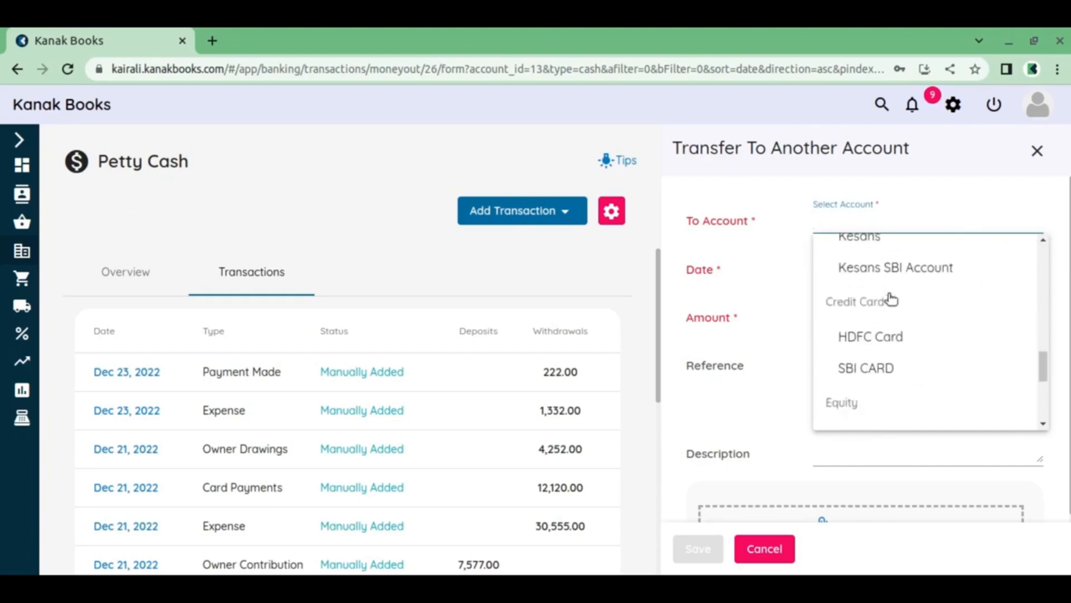
{"action": "left_click", "coordinate": [918, 272]}
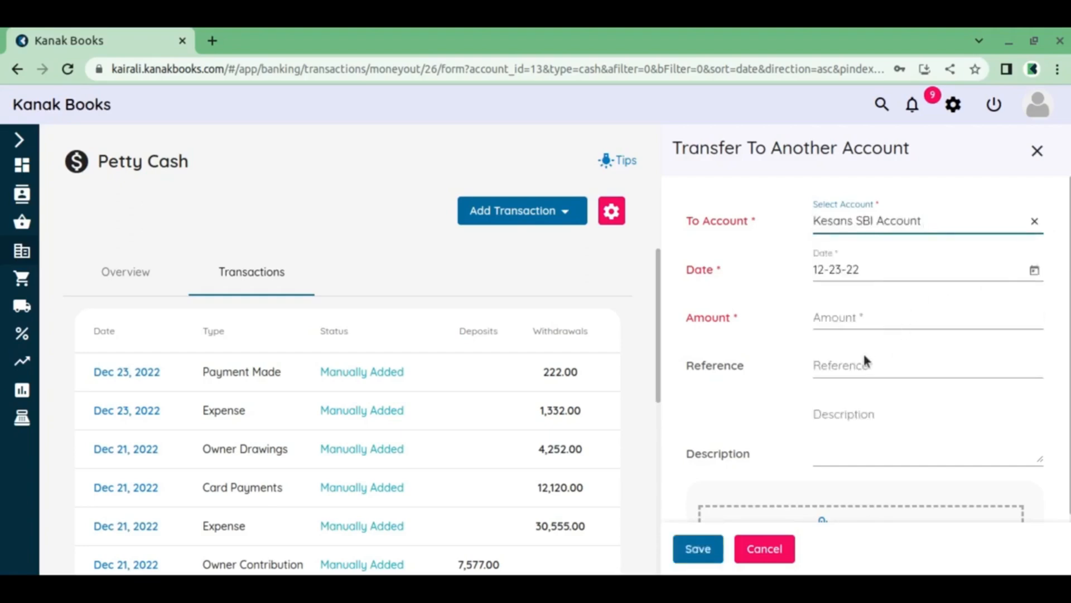
Set the transfer amount to 333, enter the description "Transferred 3333" and save the transaction
{"action": "left_click", "coordinate": [875, 326]}
{"action": "type", "text": "333"}
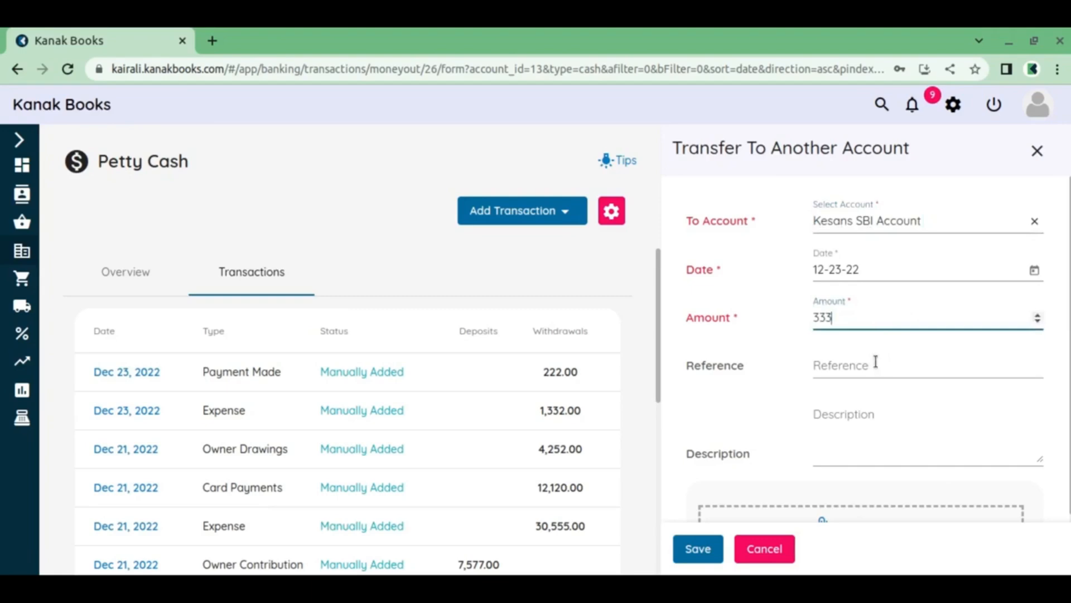
{"action": "left_click", "coordinate": [847, 385]}
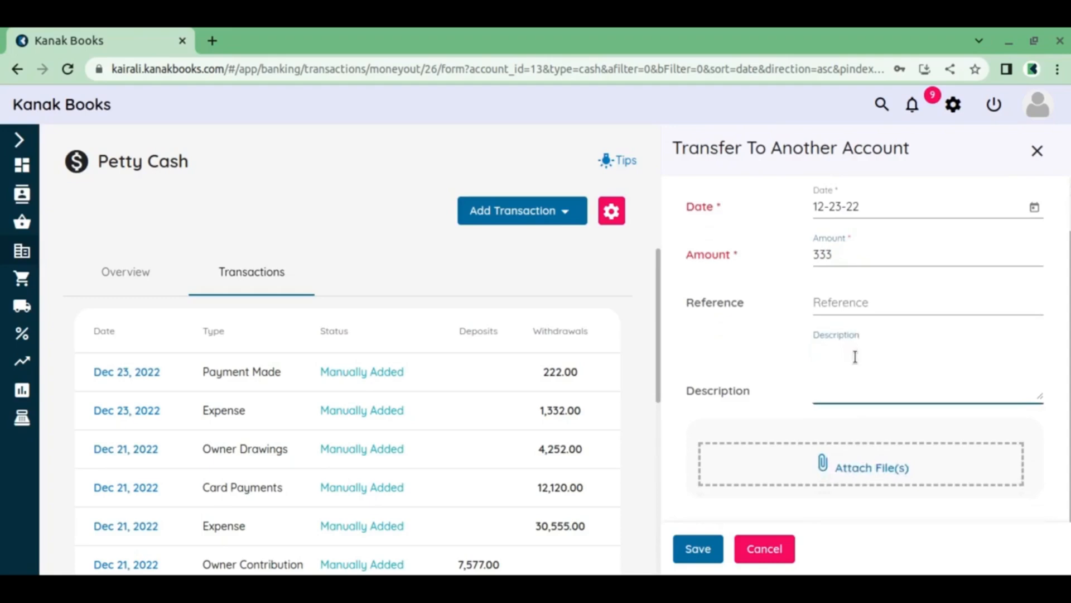
{"action": "type", "text": "Transferred 3333"}
{"action": "left_click", "coordinate": [694, 552]}
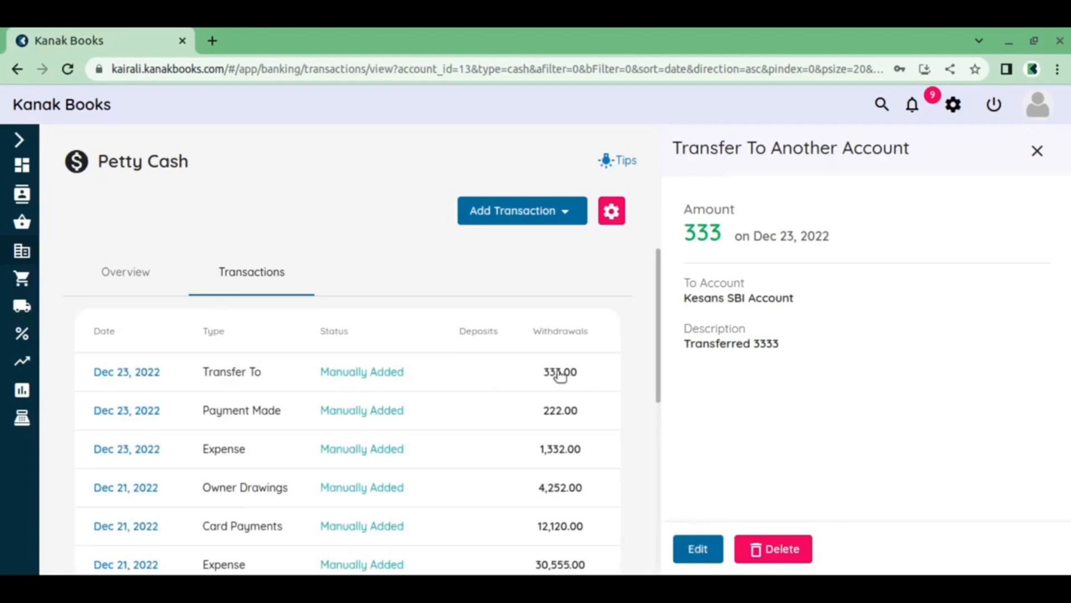
Go to the banking overview, list all transactions of Kesans SBI Account and view the Dec 23, 2022 transfer's details
{"action": "left_click", "coordinate": [18, 140]}
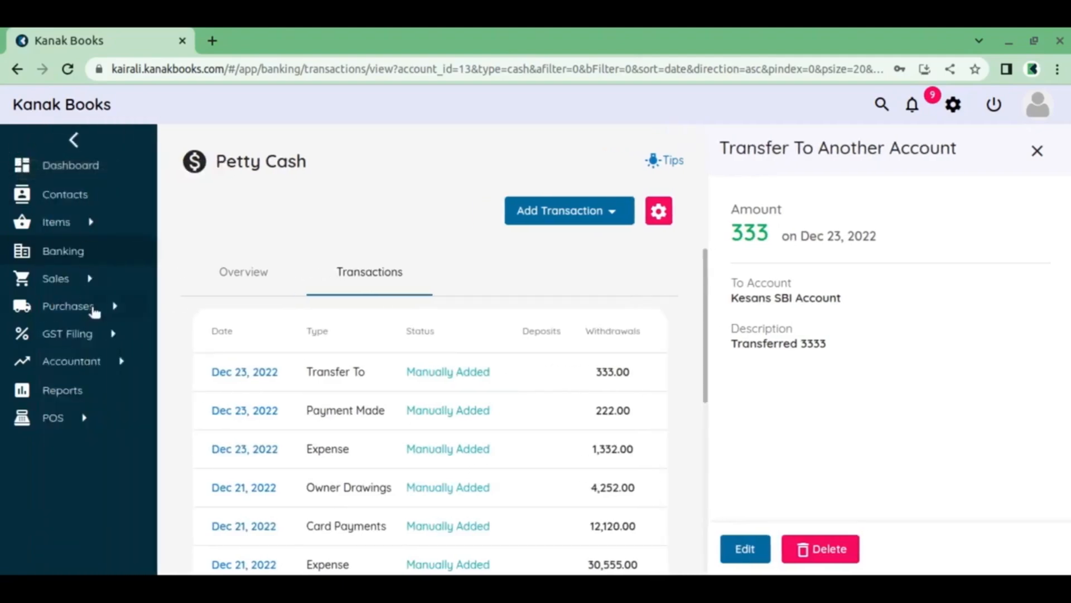
{"action": "left_click", "coordinate": [84, 254]}
{"action": "scroll", "coordinate": [541, 366], "scroll_direction": "down", "scroll_amount": 5}
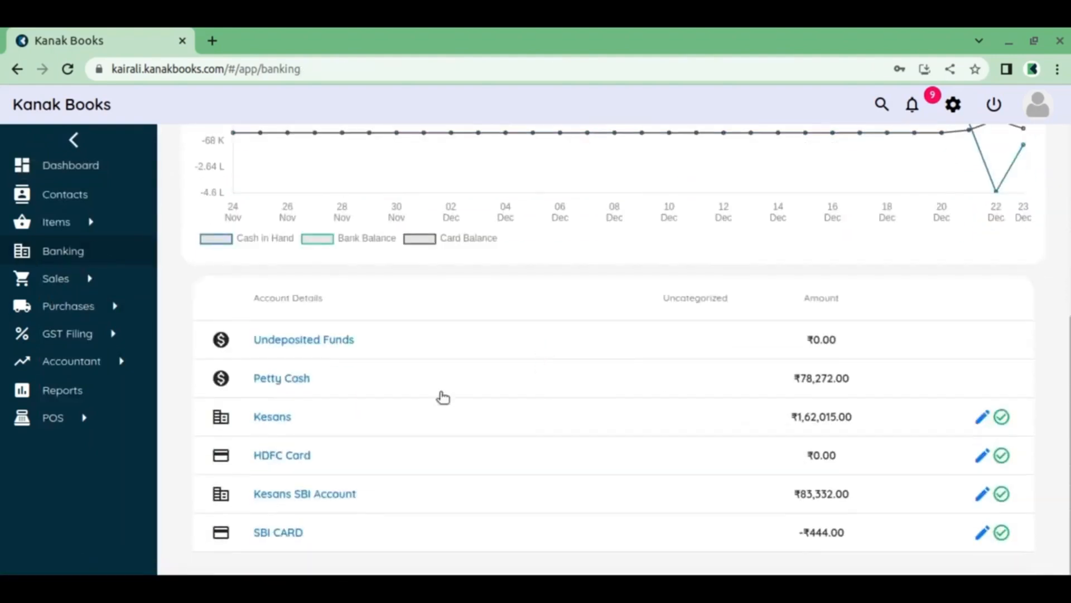
{"action": "left_click", "coordinate": [304, 496]}
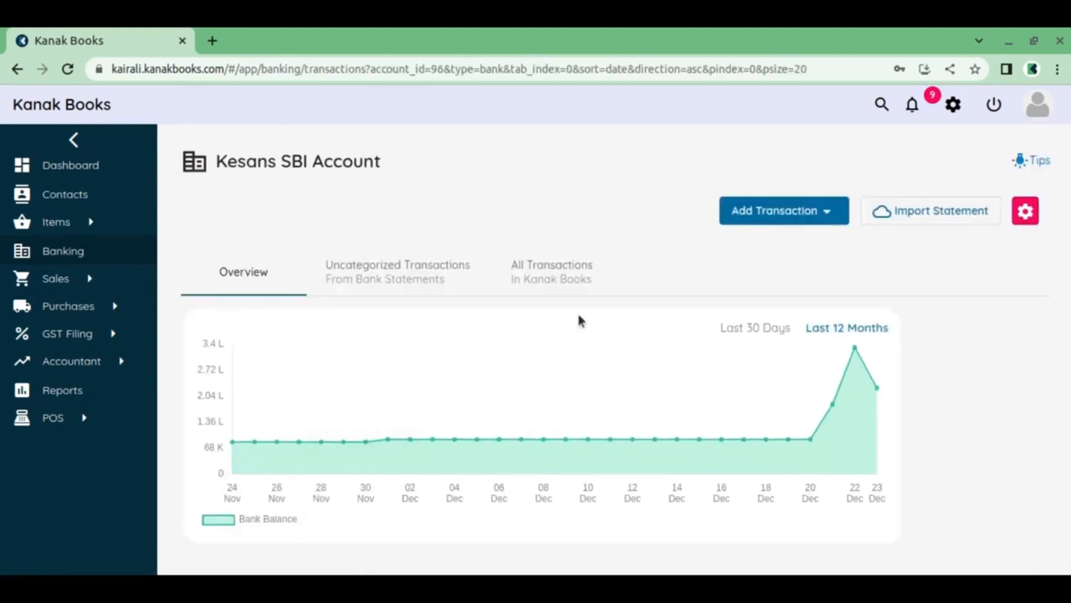
{"action": "left_click", "coordinate": [560, 288]}
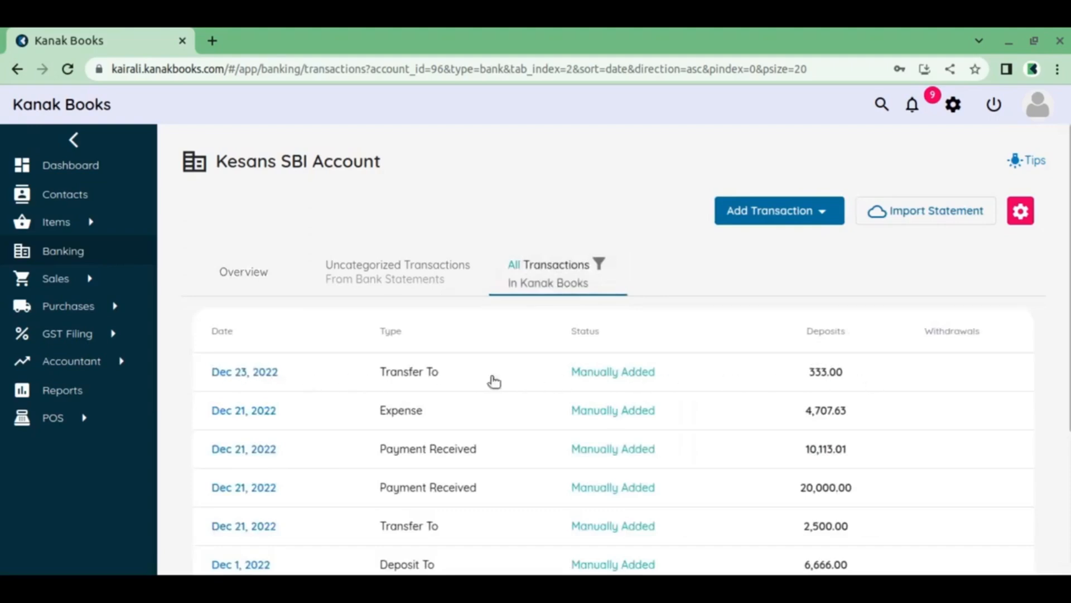
{"action": "left_click", "coordinate": [616, 378]}
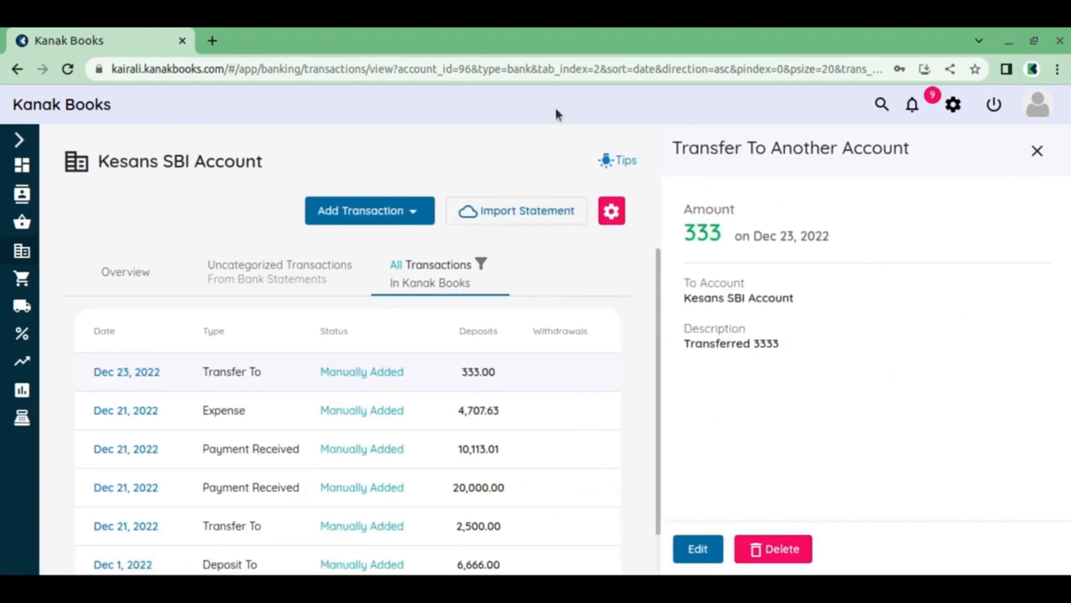
Start a Card Payment transaction from Kesans SBI Account with SBI CARD as the paid-to account
{"action": "left_click", "coordinate": [416, 220]}
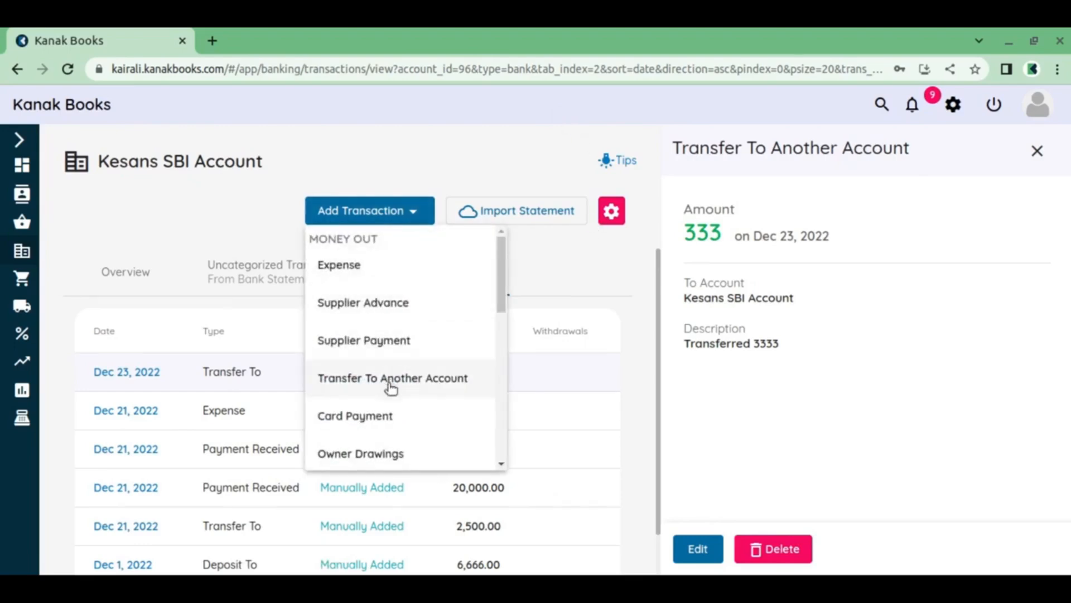
{"action": "scroll", "coordinate": [391, 391], "scroll_direction": "down", "scroll_amount": 1}
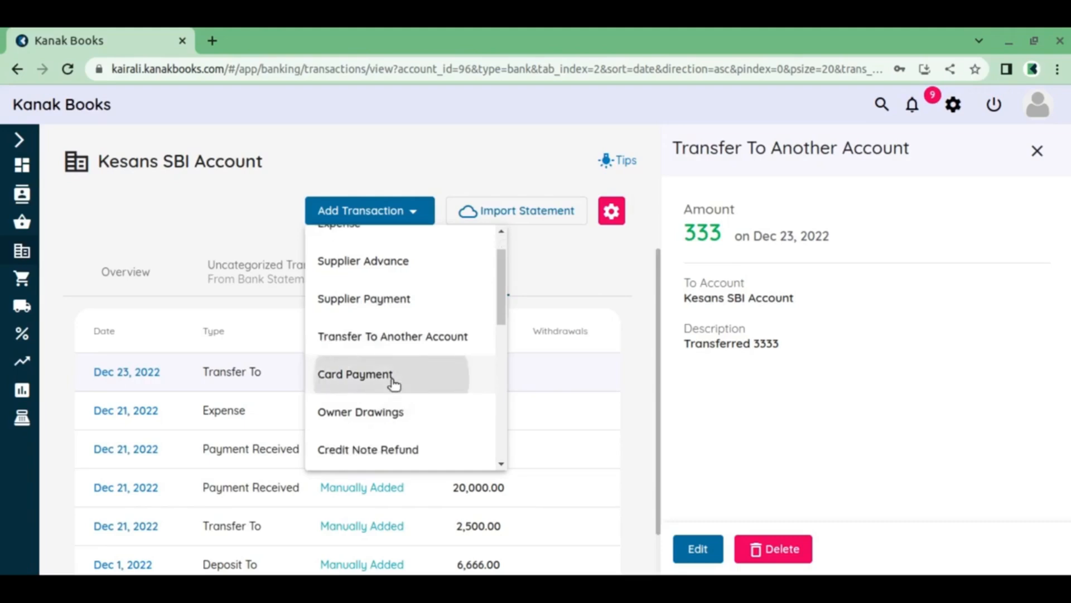
{"action": "left_click", "coordinate": [394, 383]}
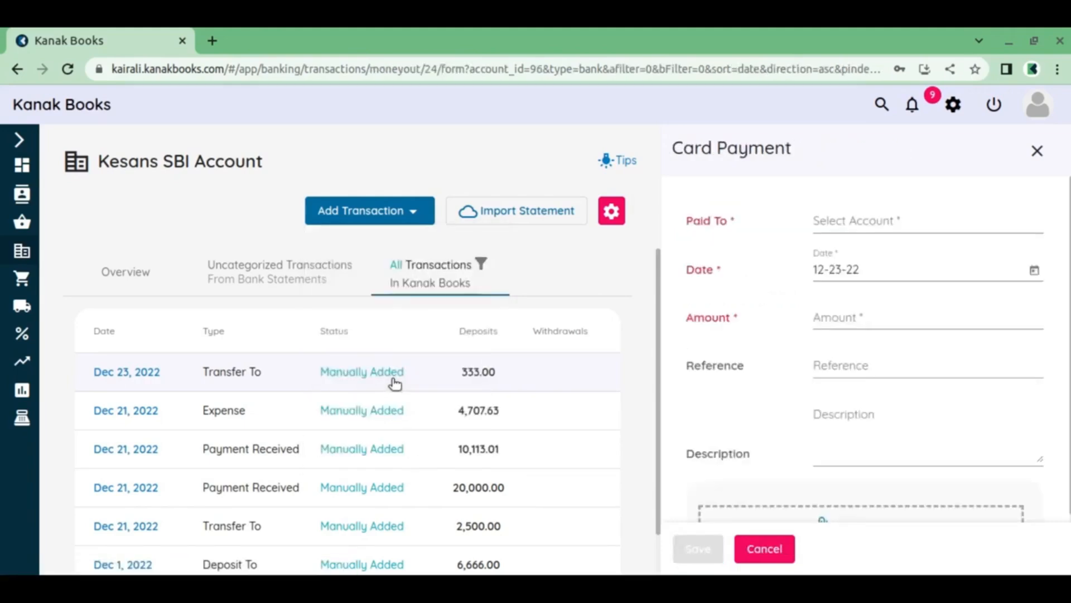
{"action": "left_click", "coordinate": [864, 228]}
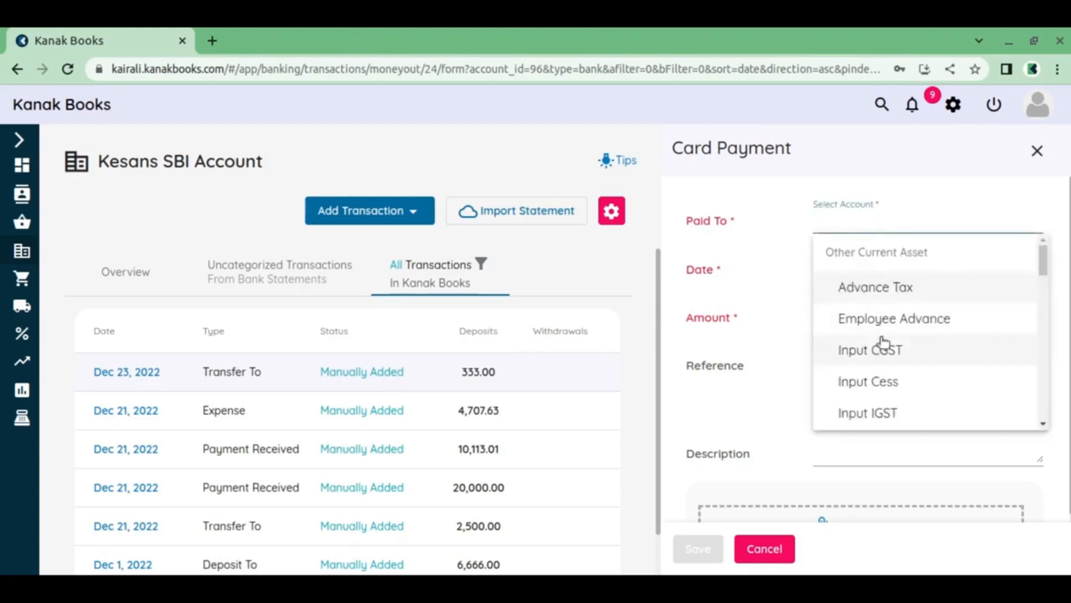
{"action": "scroll", "coordinate": [883, 341], "scroll_direction": "down", "scroll_amount": 7}
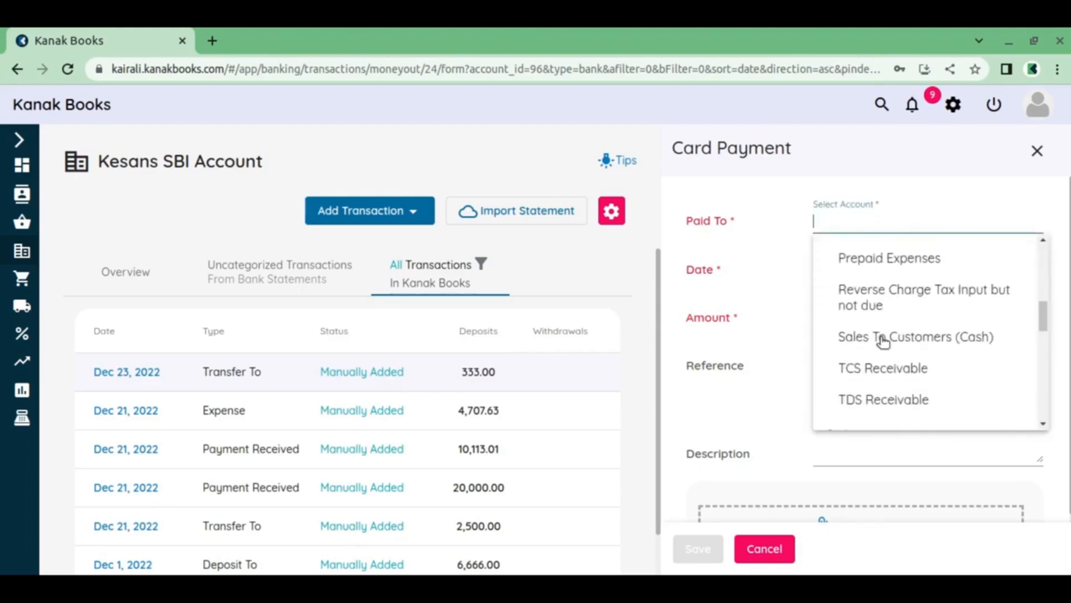
{"action": "scroll", "coordinate": [882, 342], "scroll_direction": "down", "scroll_amount": 5}
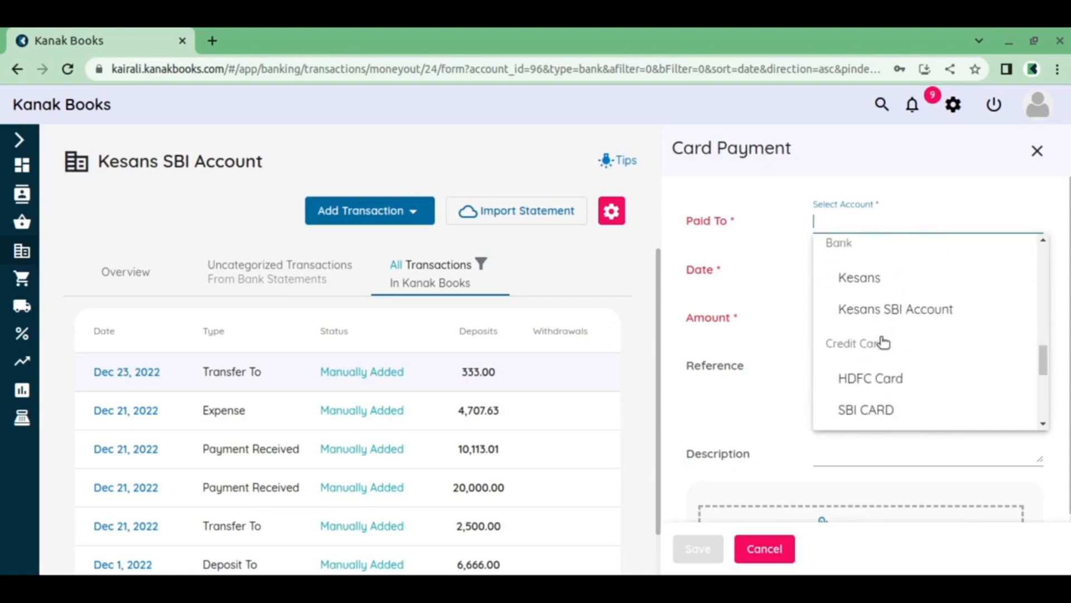
{"action": "scroll", "coordinate": [883, 341], "scroll_direction": "down", "scroll_amount": 2}
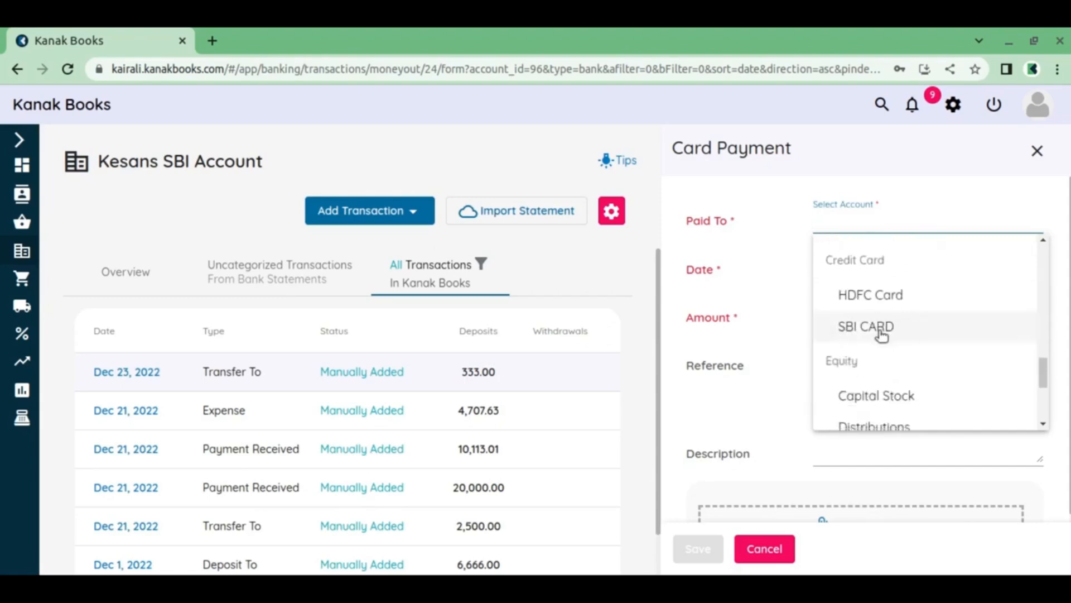
{"action": "left_click", "coordinate": [881, 329]}
Set the card payment amount to 4444, enter the description "Card payment of 4444" and save the transaction
{"action": "left_click", "coordinate": [890, 320]}
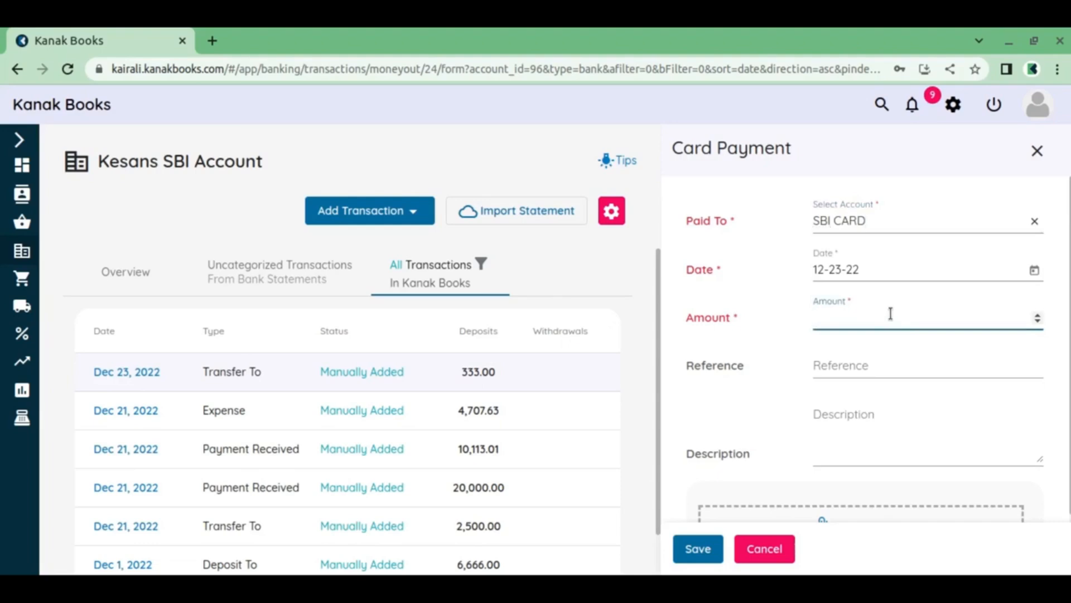
{"action": "type", "text": "4444"}
{"action": "left_click", "coordinate": [853, 370]}
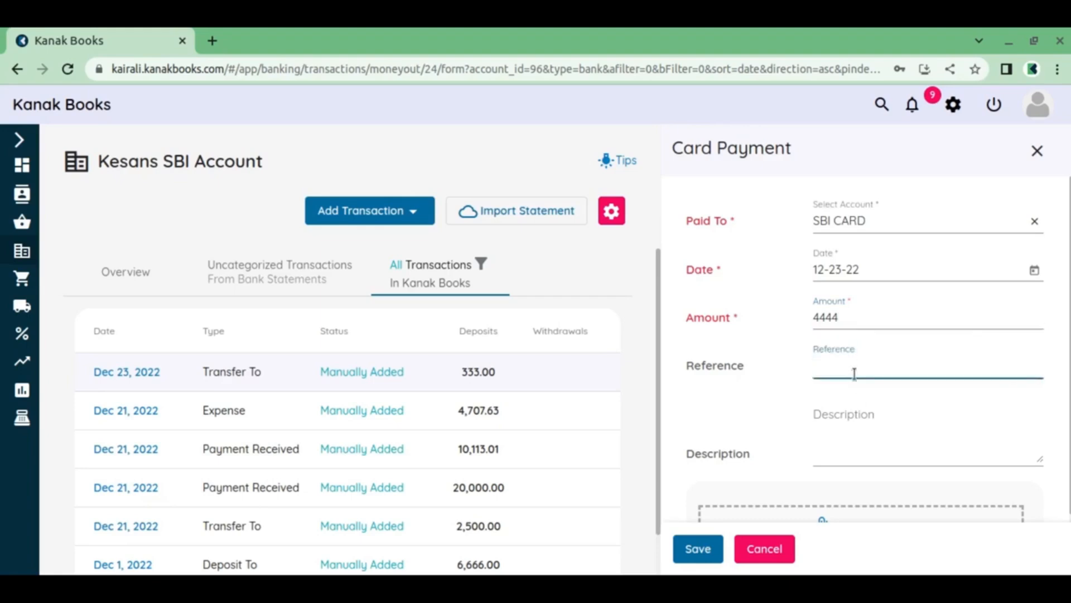
{"action": "left_click", "coordinate": [859, 413]}
{"action": "type", "text": "Card"}
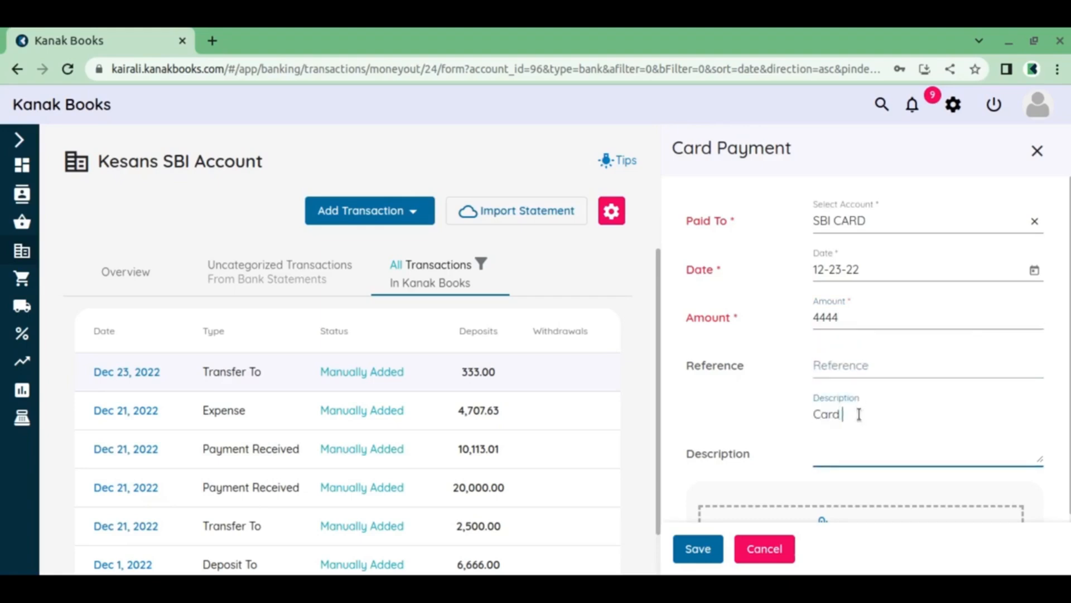
{"action": "type", "text": " payment of 4444"}
{"action": "left_click", "coordinate": [698, 548]}
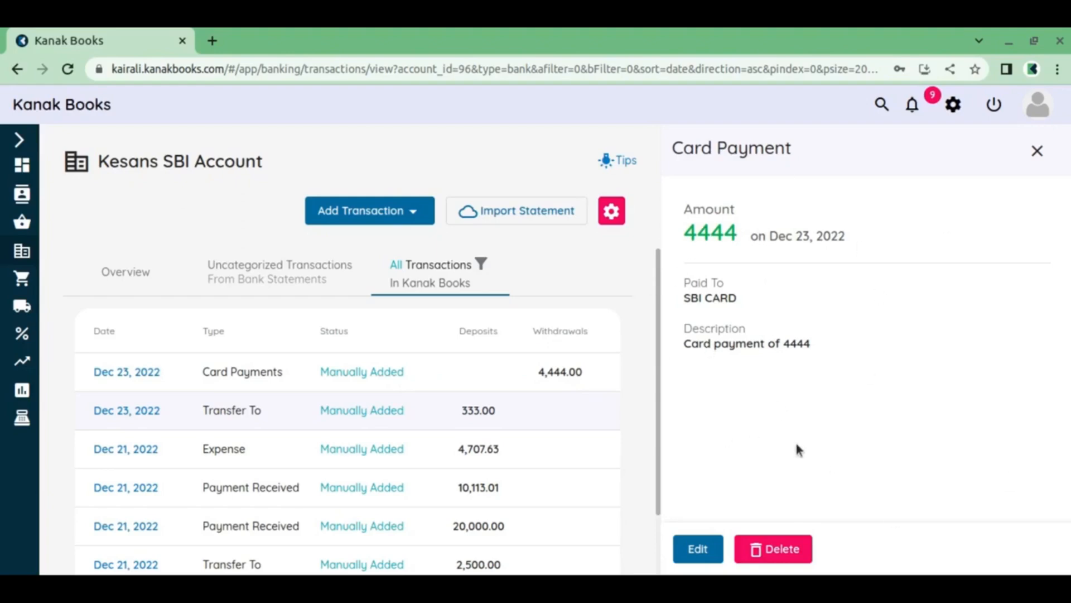
Start an Owner Drawings transaction from Kesans SBI Account with Drawings as the receiving account
{"action": "left_click", "coordinate": [397, 210]}
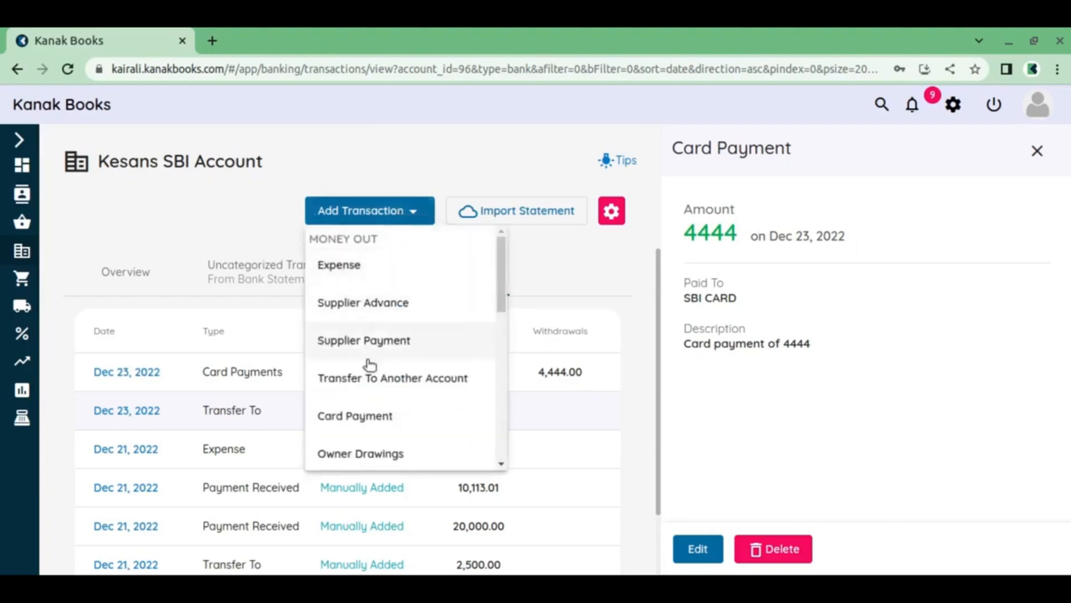
{"action": "scroll", "coordinate": [369, 419], "scroll_direction": "down", "scroll_amount": 2}
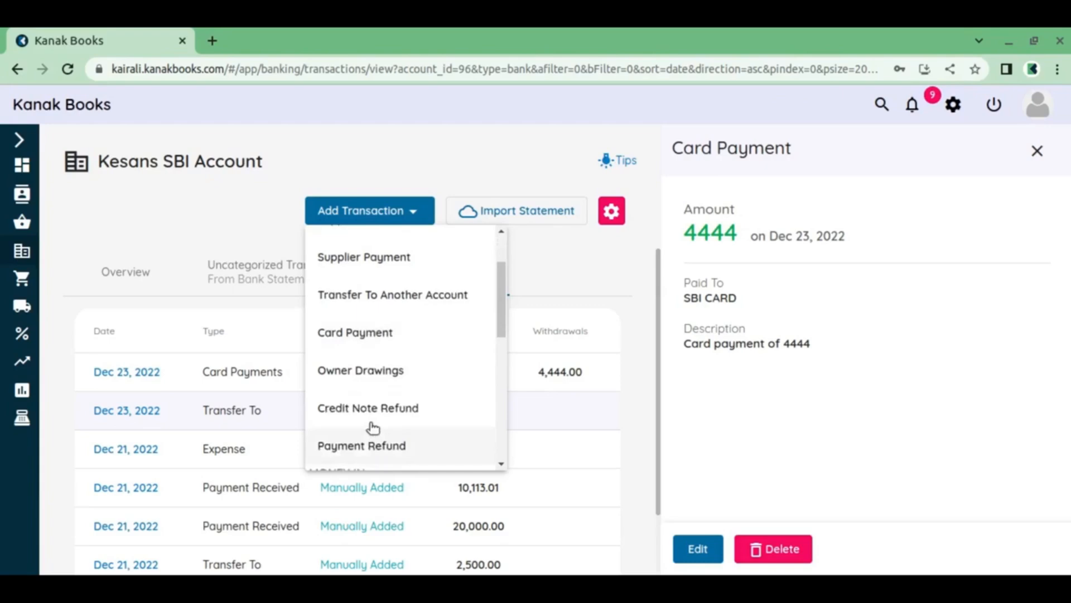
{"action": "left_click", "coordinate": [378, 371]}
{"action": "left_click", "coordinate": [865, 223]}
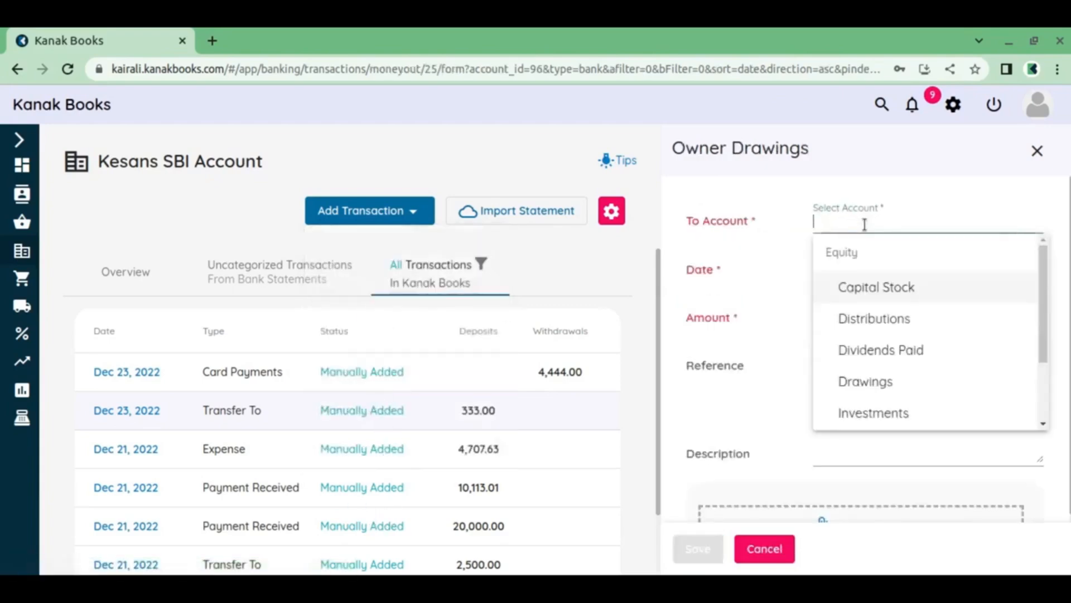
{"action": "left_click", "coordinate": [898, 383]}
Set the owner drawings amount to 444, enter the description "Drawing INR 444" and save the transaction
{"action": "left_click", "coordinate": [870, 319]}
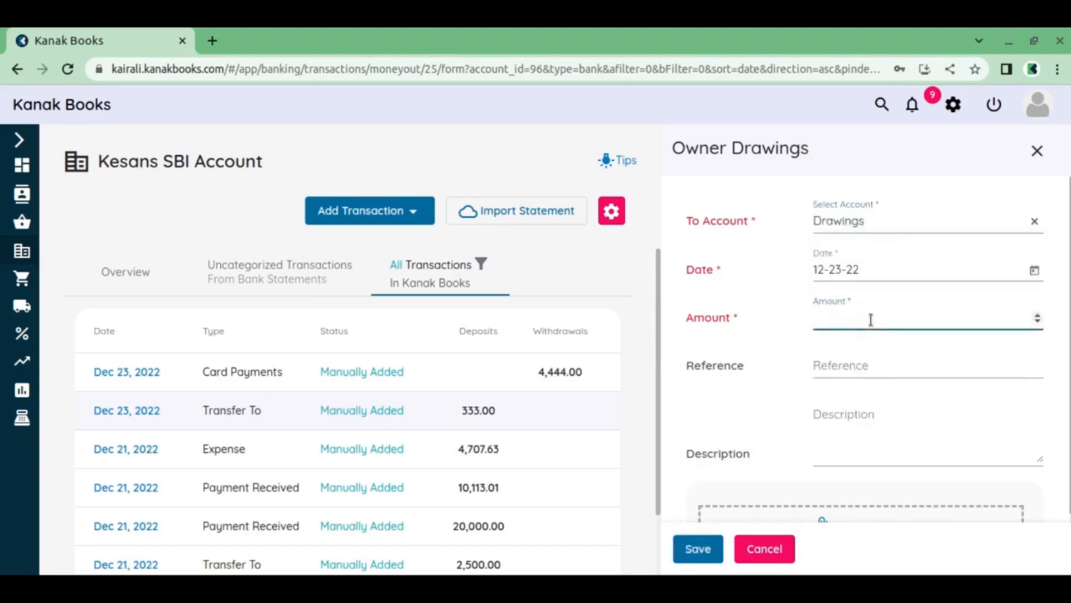
{"action": "type", "text": "444"}
{"action": "left_click", "coordinate": [856, 413]}
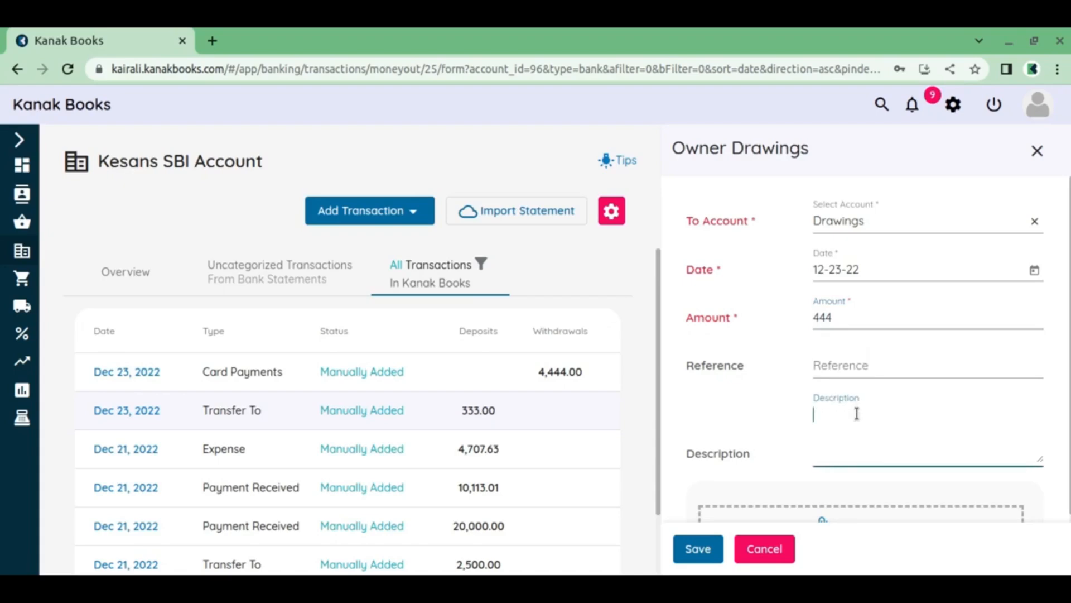
{"action": "type", "text": "Drawing INR 444"}
{"action": "left_click", "coordinate": [697, 550]}
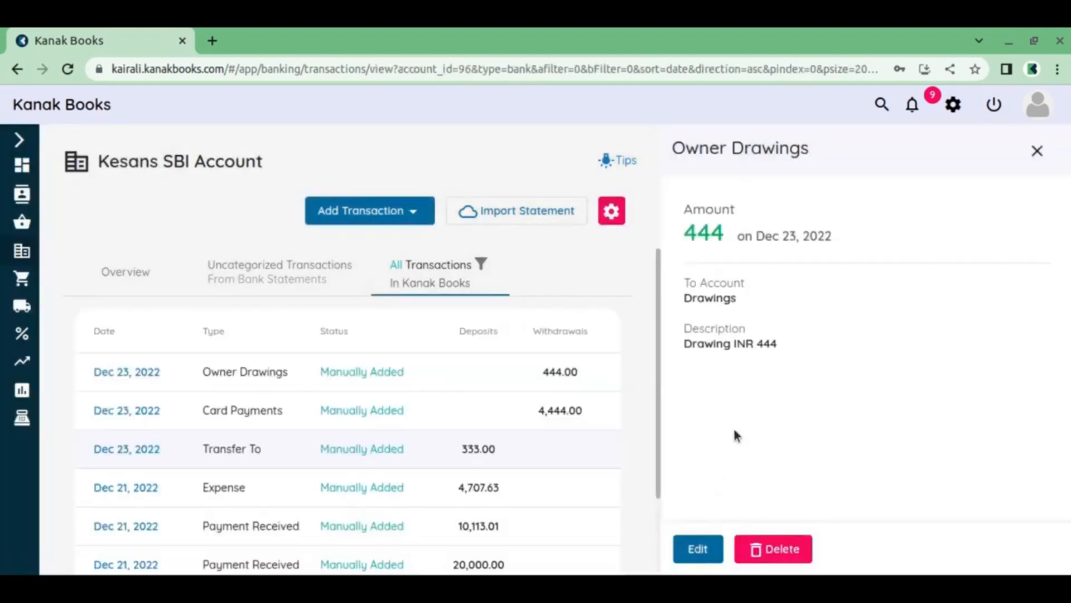
Start a Credit Note Refund for the customer Cooper Labs with Cash as the payment mode
{"action": "left_click", "coordinate": [409, 213]}
{"action": "scroll", "coordinate": [407, 332], "scroll_direction": "down", "scroll_amount": 3}
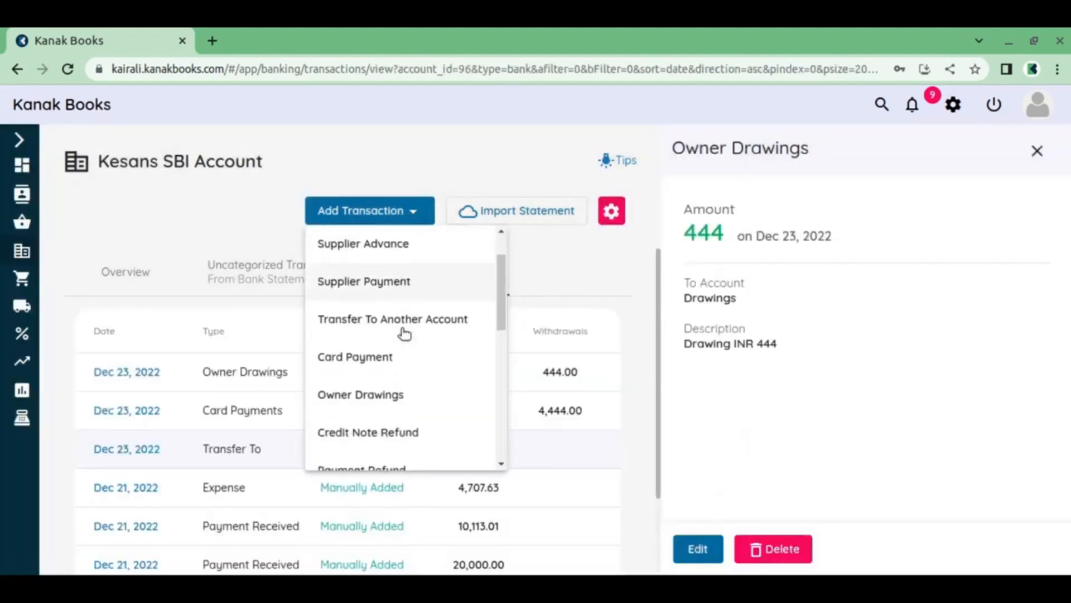
{"action": "scroll", "coordinate": [404, 310], "scroll_direction": "down", "scroll_amount": 1}
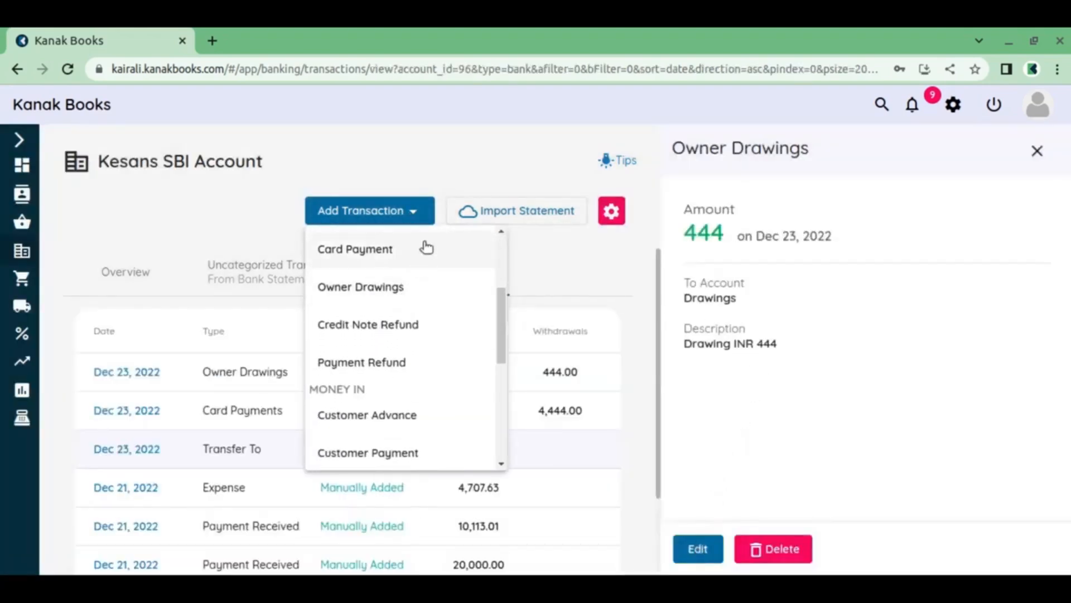
{"action": "left_click", "coordinate": [401, 327]}
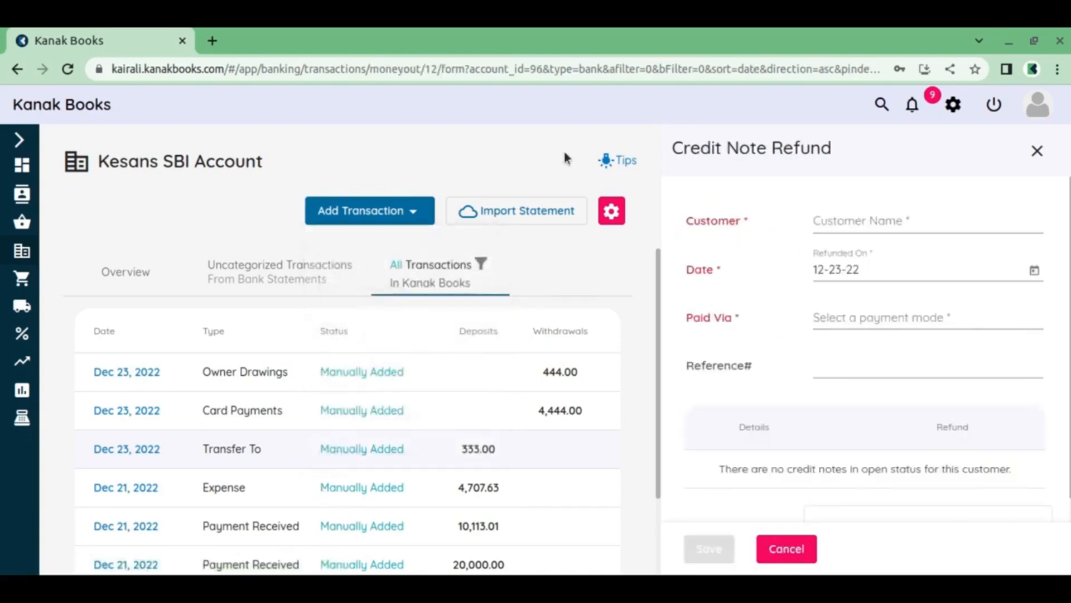
{"action": "left_click", "coordinate": [890, 220]}
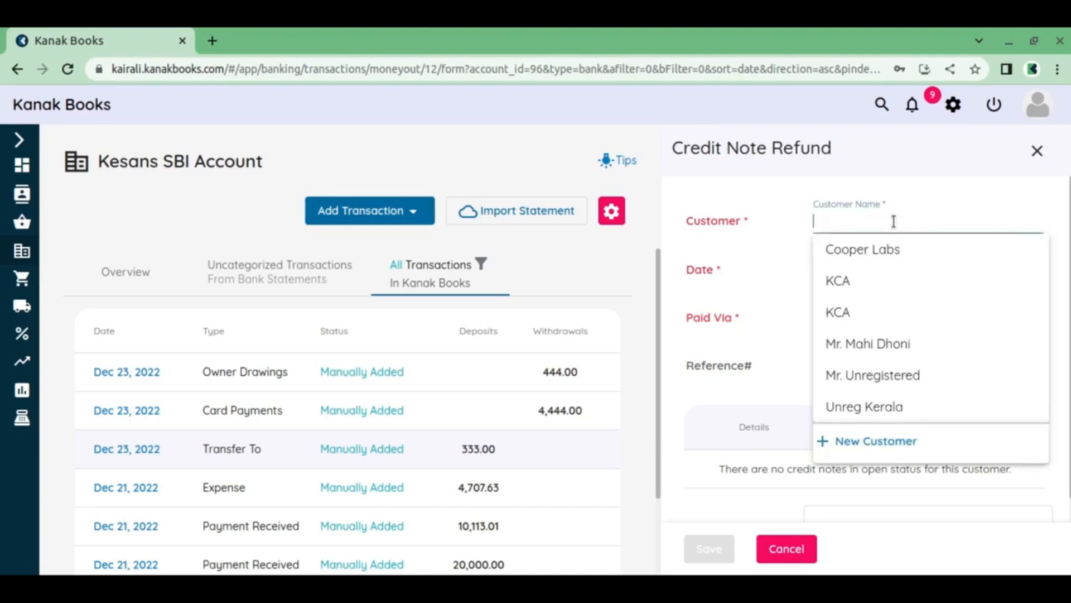
{"action": "left_click", "coordinate": [873, 247]}
{"action": "scroll", "coordinate": [866, 307], "scroll_direction": "down", "scroll_amount": 3}
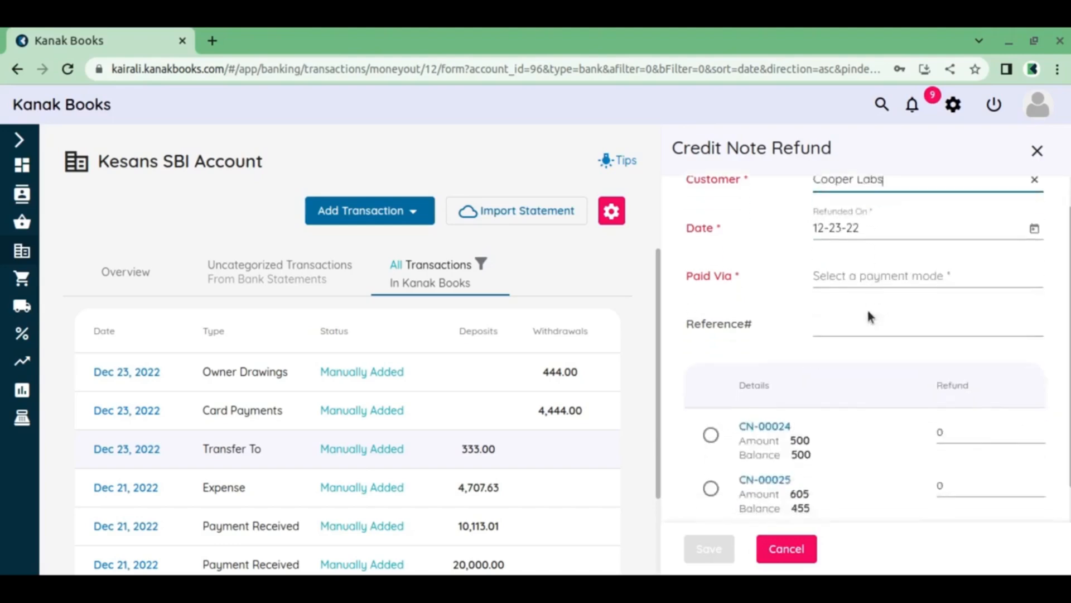
{"action": "scroll", "coordinate": [849, 438], "scroll_direction": "up", "scroll_amount": 3}
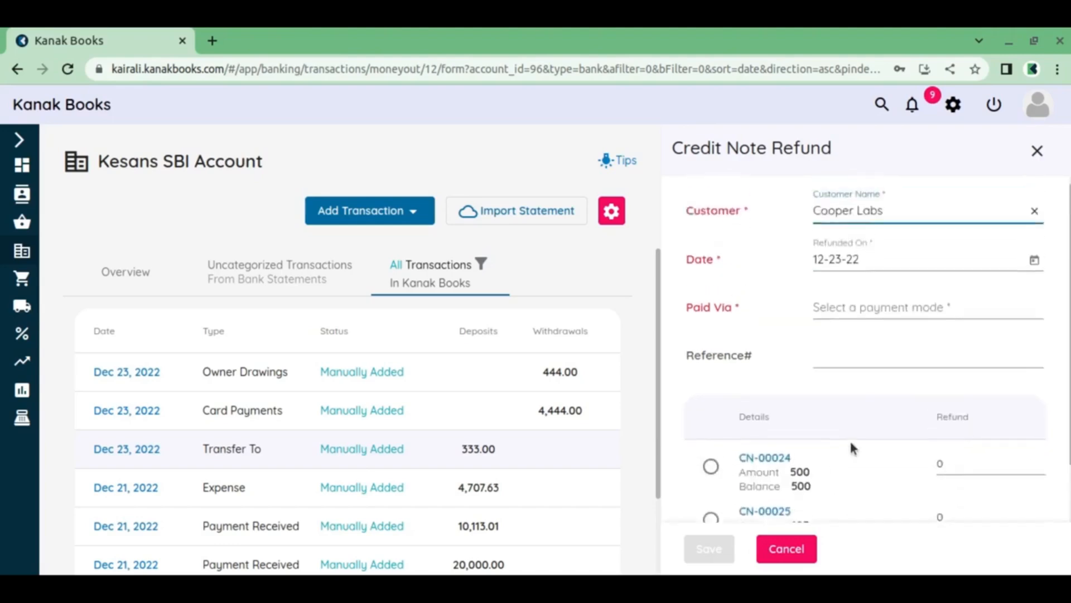
{"action": "left_click", "coordinate": [855, 319]}
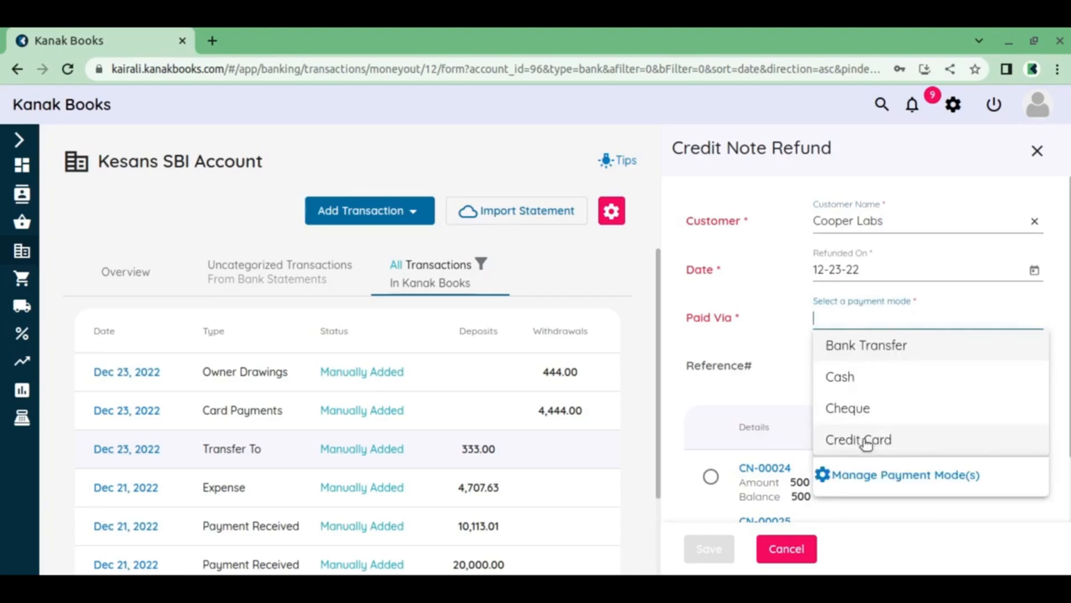
{"action": "left_click", "coordinate": [855, 380]}
Select the first listed credit note, set its refund to 500, save the refund and dismiss the notification
{"action": "scroll", "coordinate": [842, 412], "scroll_direction": "down", "scroll_amount": 2}
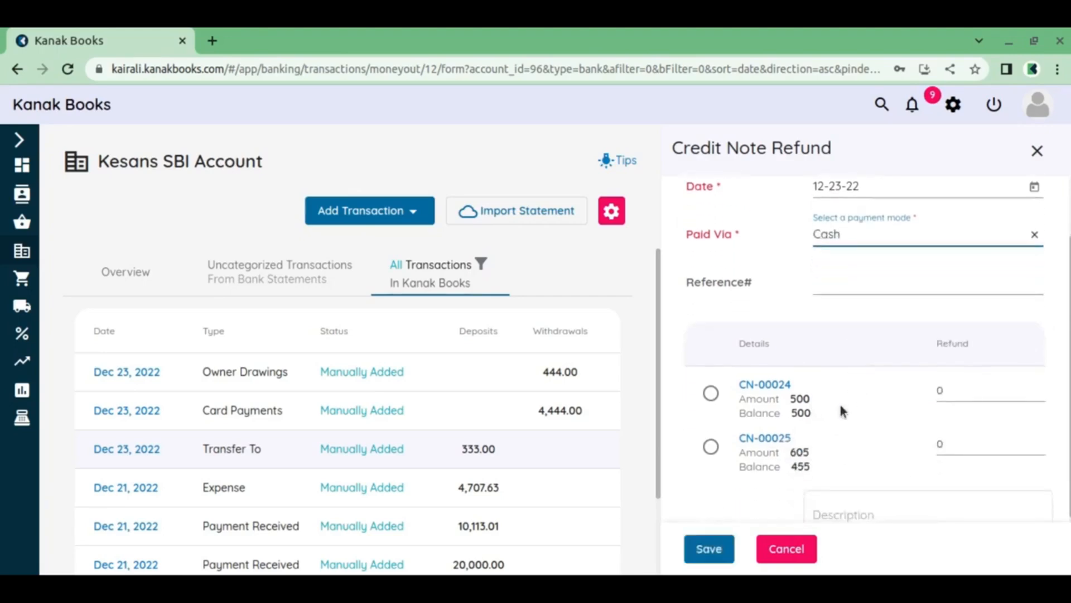
{"action": "left_click", "coordinate": [712, 394]}
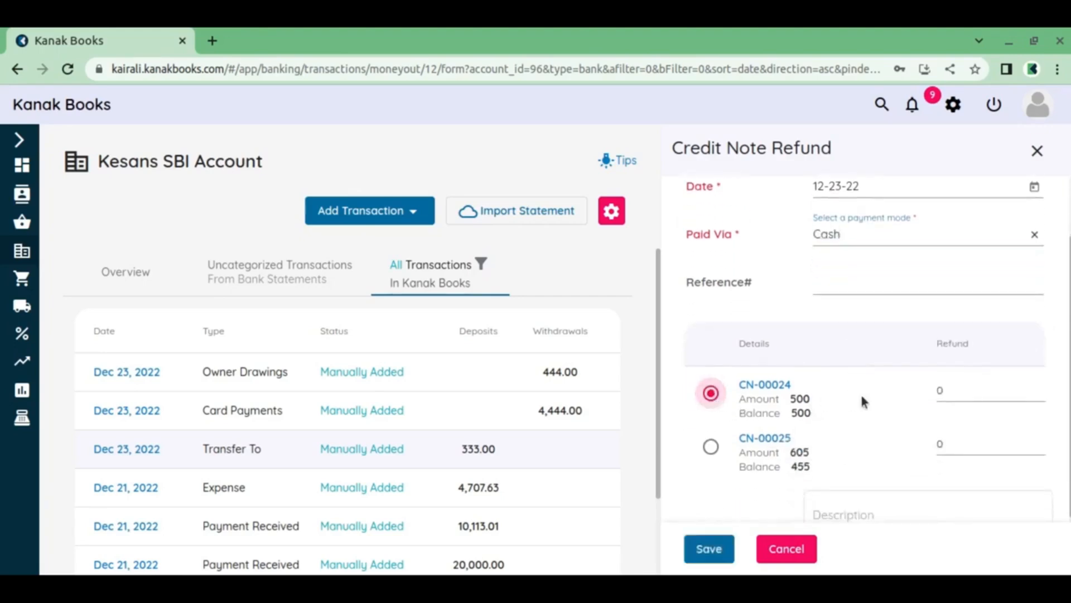
{"action": "left_click", "coordinate": [970, 393]}
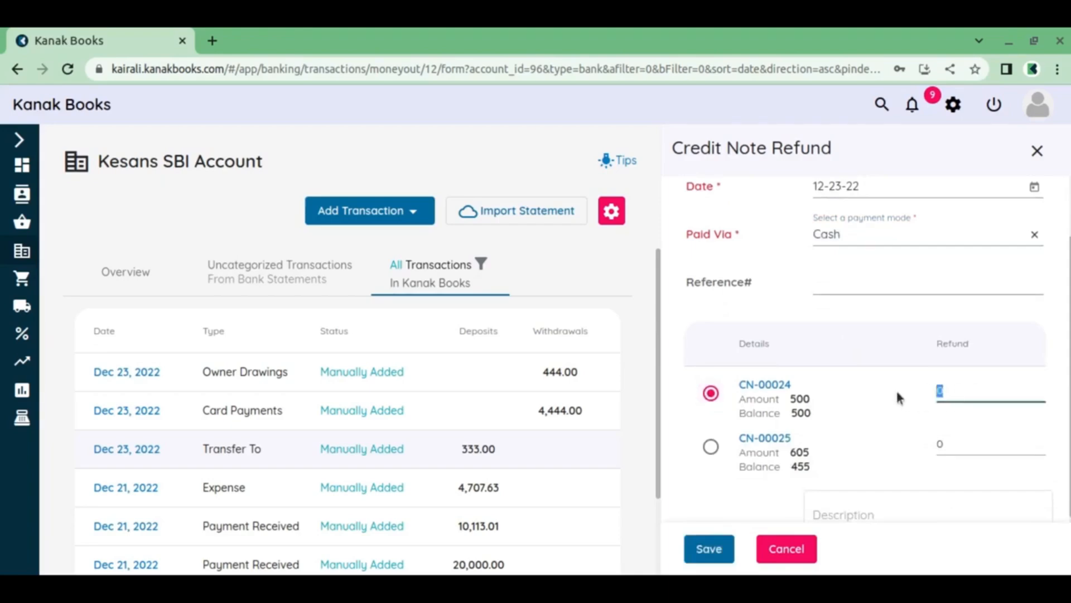
{"action": "type", "text": "5000"}
{"action": "key", "text": "BackSpace"}
{"action": "scroll", "coordinate": [906, 336], "scroll_direction": "down", "scroll_amount": 2}
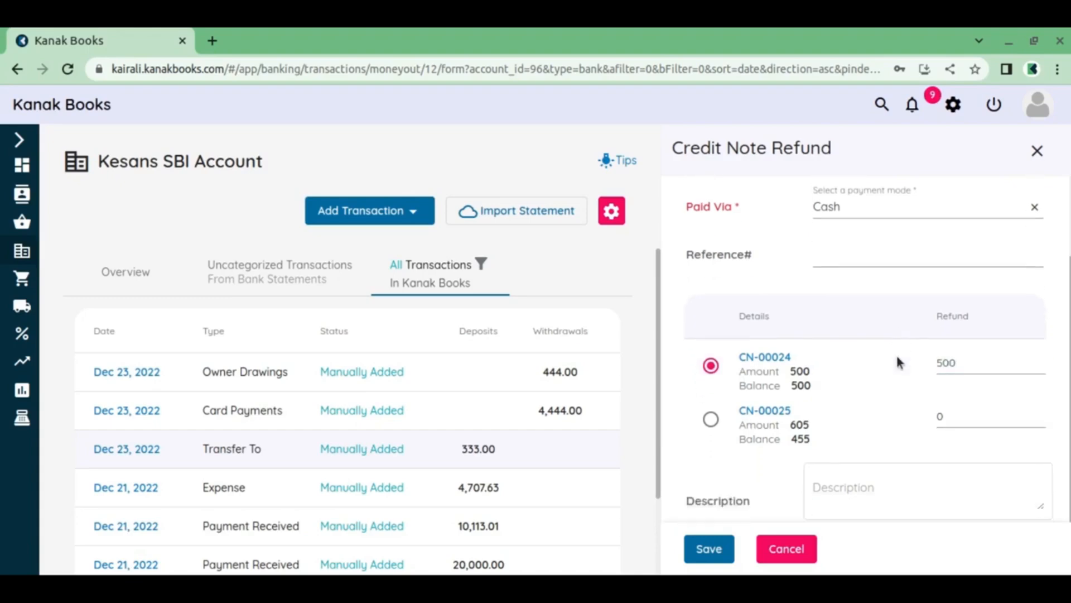
{"action": "left_click", "coordinate": [711, 550]}
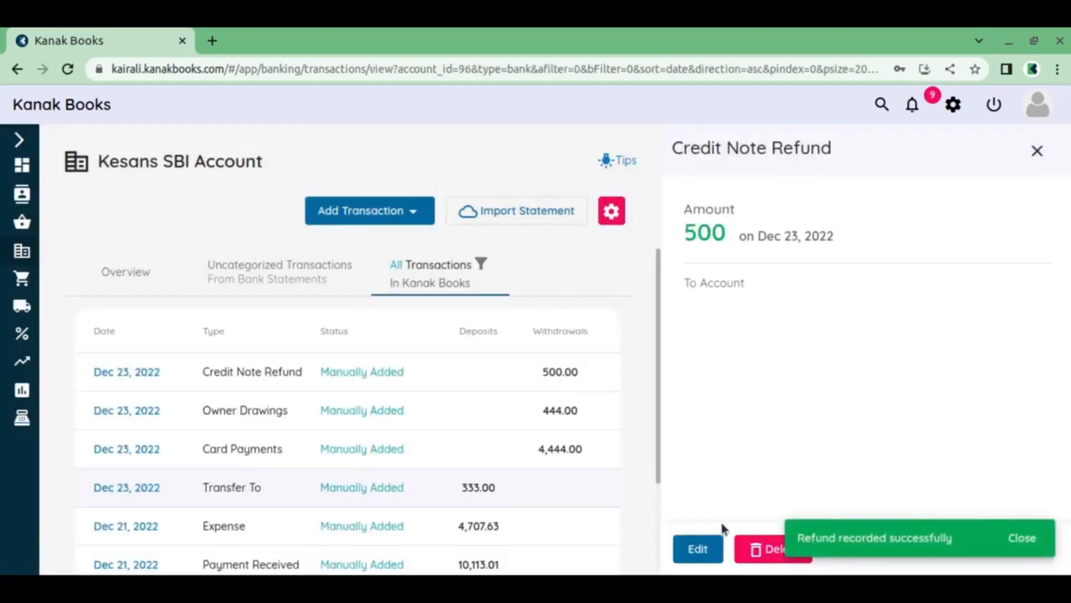
{"action": "left_click", "coordinate": [1027, 536]}
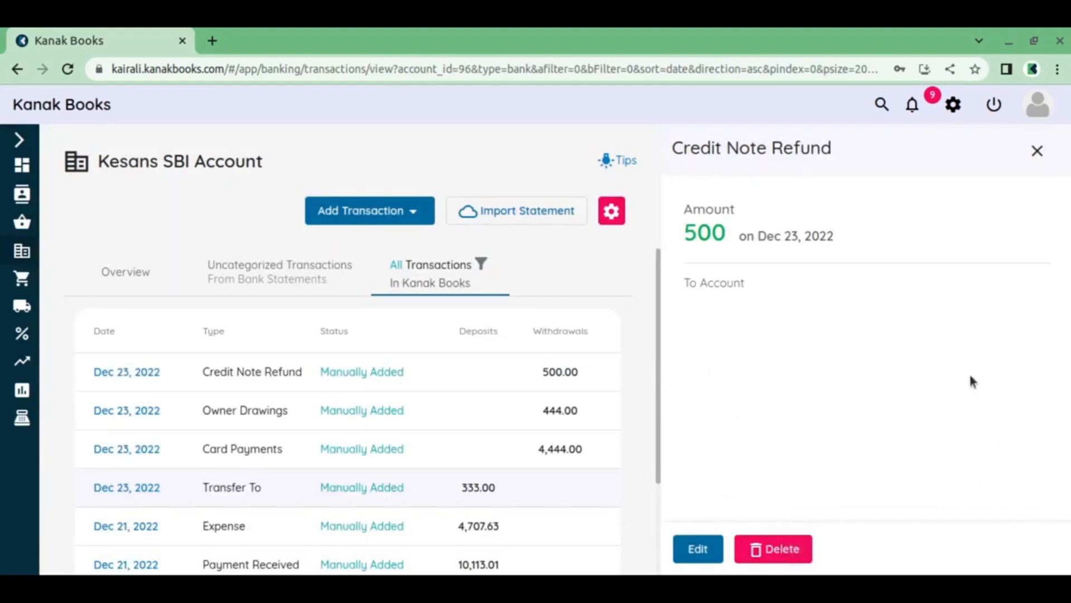
Start a Payment Refund for the customer Cooper Labs with Cash as the payment mode
{"action": "left_click", "coordinate": [396, 218]}
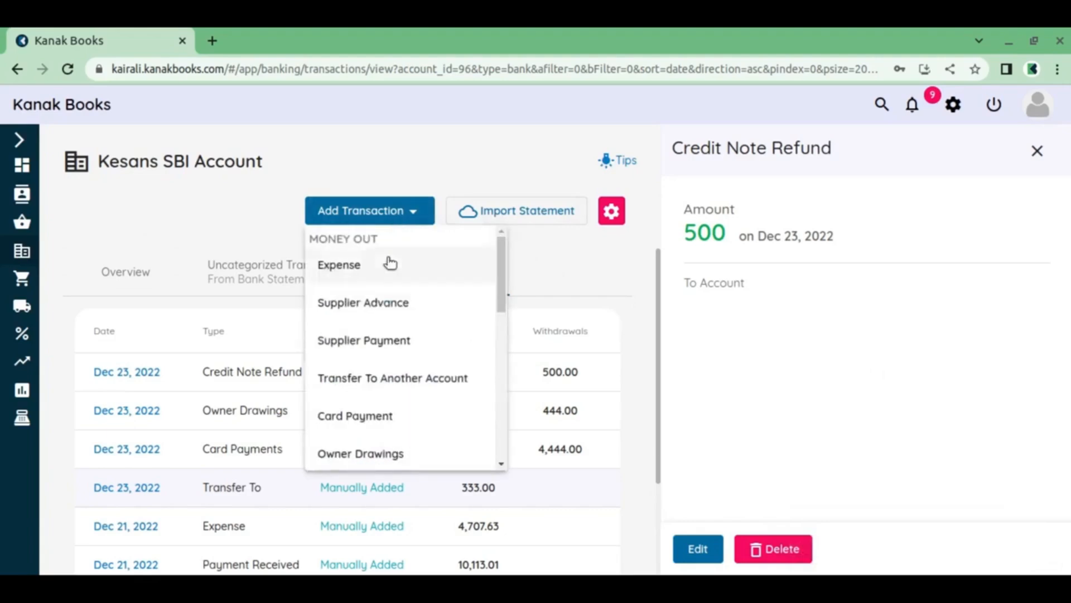
{"action": "scroll", "coordinate": [390, 407], "scroll_direction": "down", "scroll_amount": 4}
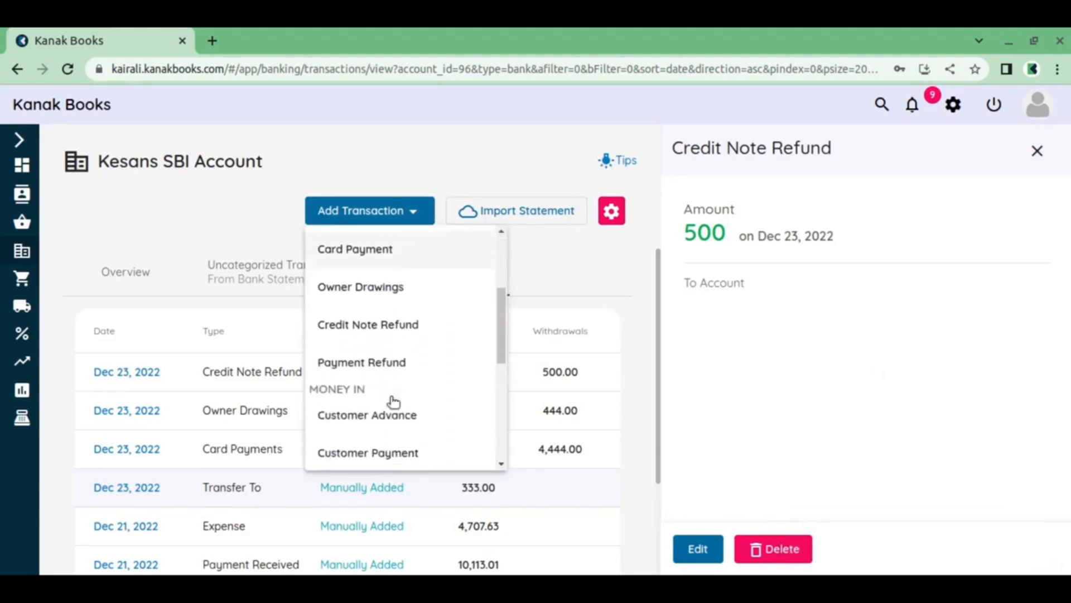
{"action": "left_click", "coordinate": [397, 322]}
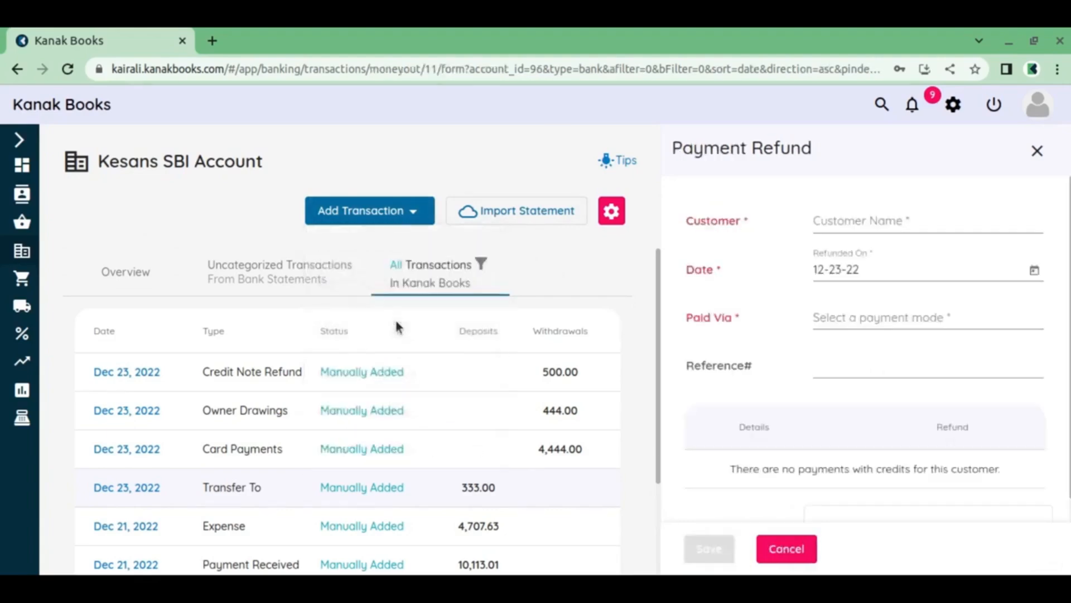
{"action": "left_click", "coordinate": [897, 233]}
{"action": "left_click", "coordinate": [880, 250]}
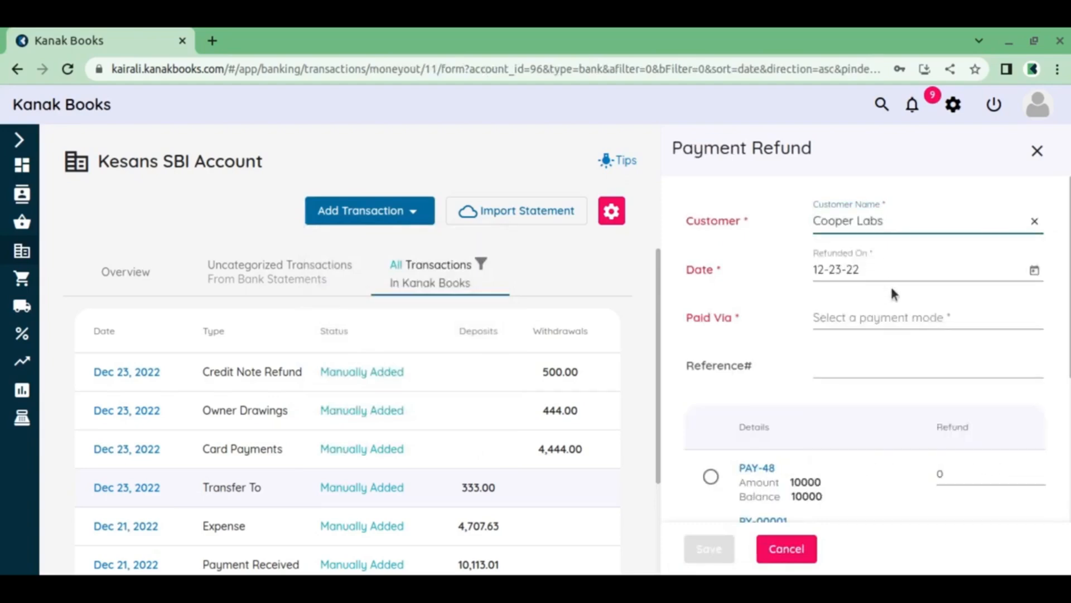
{"action": "left_click", "coordinate": [884, 323]}
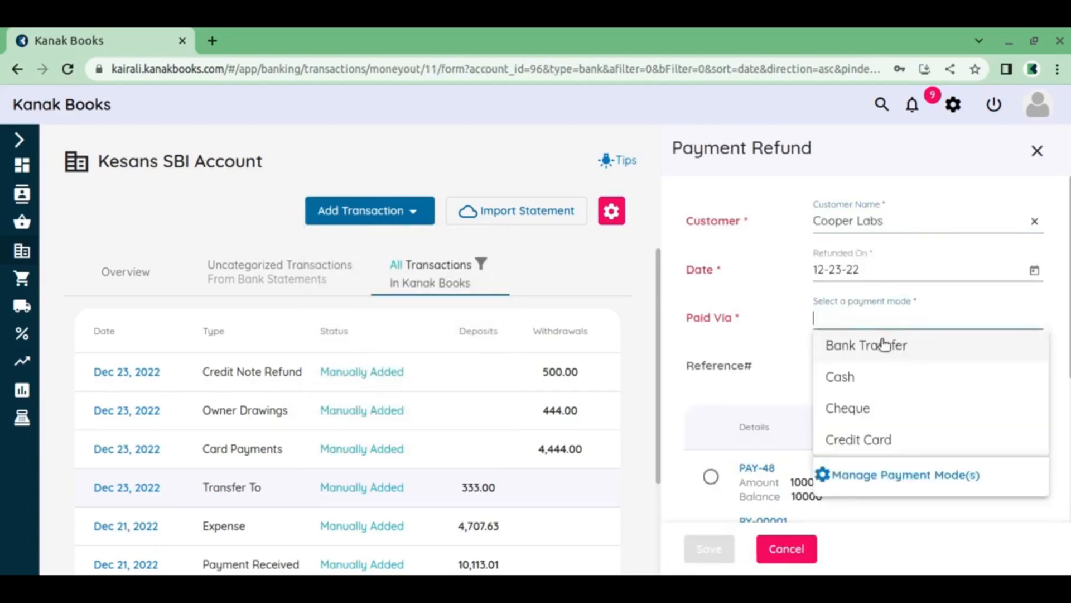
{"action": "left_click", "coordinate": [878, 378]}
Select the payment PAY-45 for refunding and enter a refund amount of 2400 for it
{"action": "scroll", "coordinate": [875, 362], "scroll_direction": "down", "scroll_amount": 2}
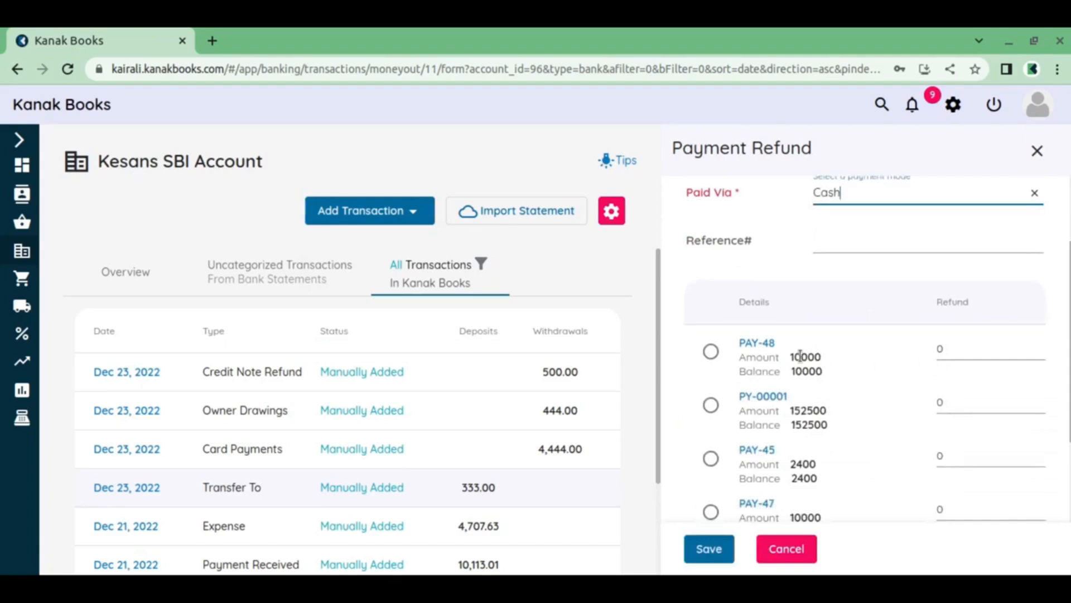
{"action": "left_click", "coordinate": [711, 351]}
{"action": "scroll", "coordinate": [769, 396], "scroll_direction": "down", "scroll_amount": 1}
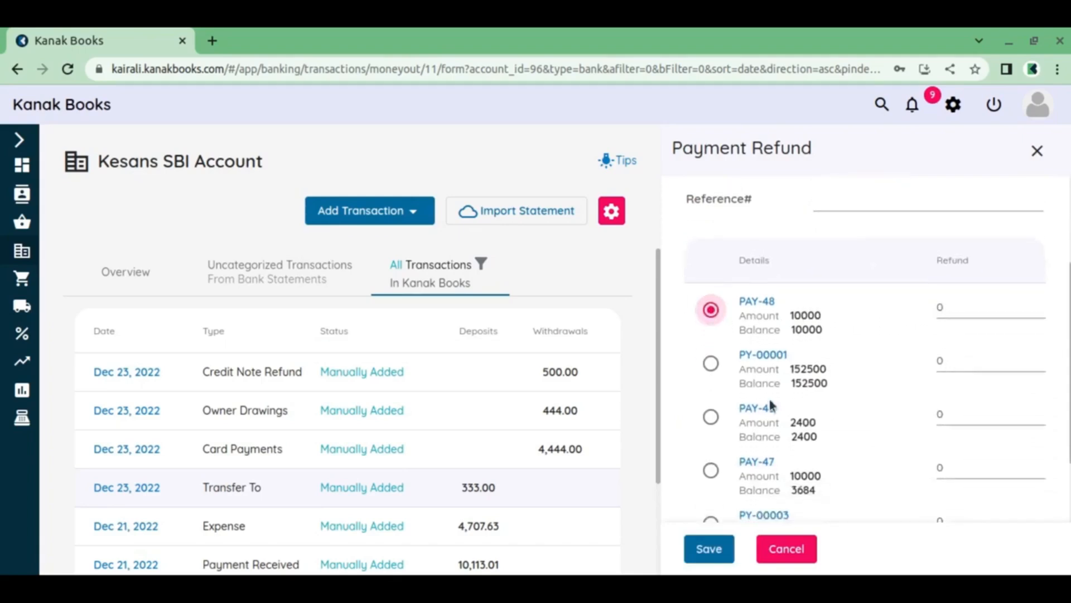
{"action": "left_click", "coordinate": [712, 418]}
{"action": "scroll", "coordinate": [923, 407], "scroll_direction": "down", "scroll_amount": 2}
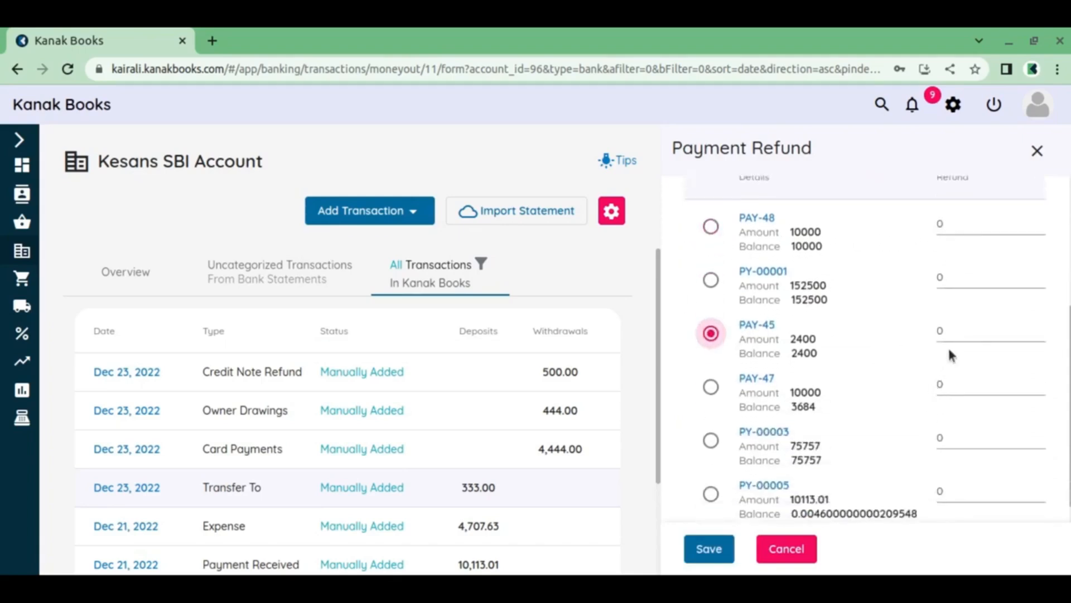
{"action": "key", "text": "Tab"}
{"action": "type", "text": "24"}
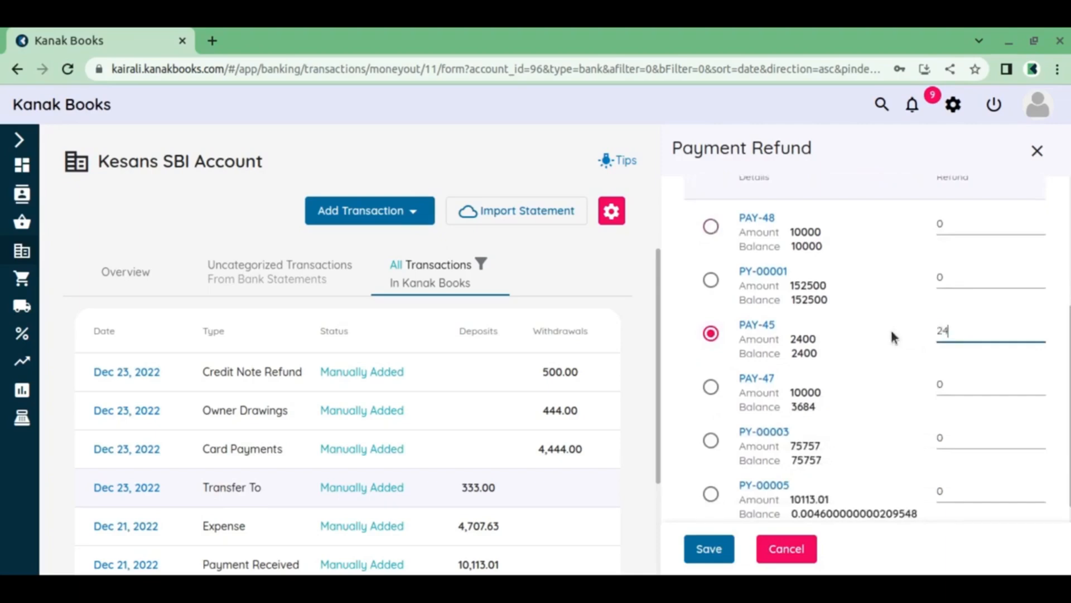
{"action": "type", "text": "00"}
Re-enter 2400 as the refund for PAY-45, save the payment refund and dismiss the notification
{"action": "scroll", "coordinate": [886, 345], "scroll_direction": "up", "scroll_amount": 2}
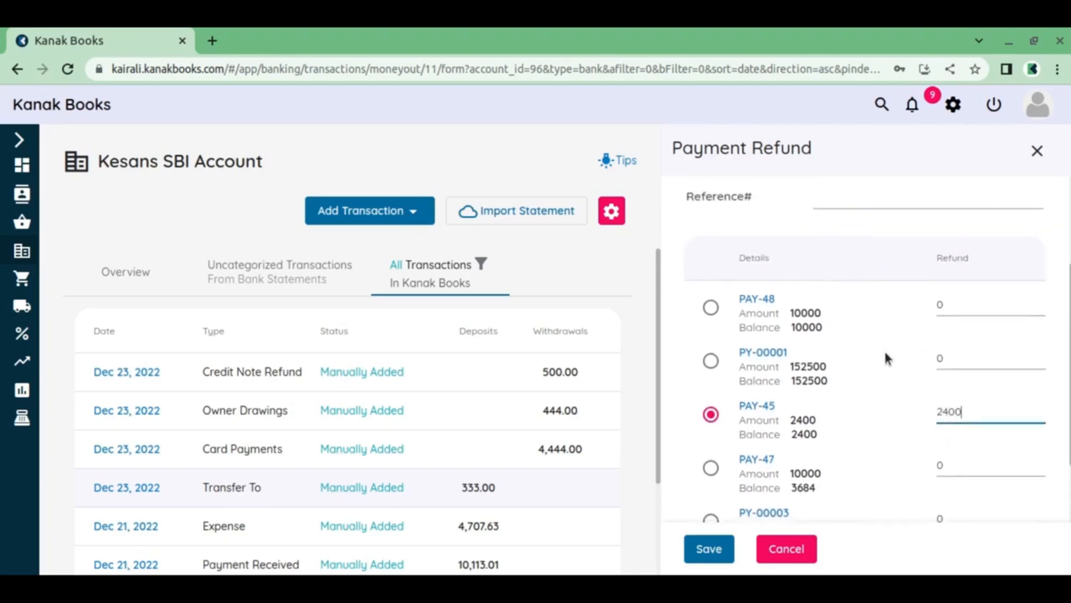
{"action": "scroll", "coordinate": [886, 354], "scroll_direction": "down", "scroll_amount": 1}
{"action": "left_click_drag", "start_coordinate": [930, 371], "coordinate": [900, 369]}
{"action": "left_click", "coordinate": [970, 373]}
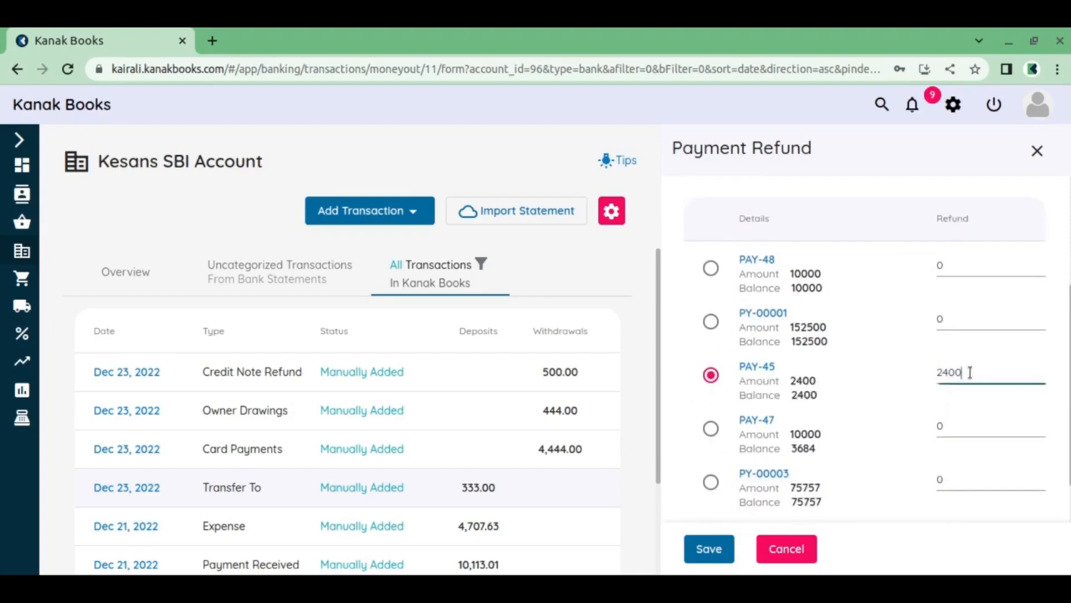
{"action": "double_click", "coordinate": [970, 372]}
{"action": "key", "text": "BackSpace"}
{"action": "type", "text": "2400"}
{"action": "left_click", "coordinate": [710, 550]}
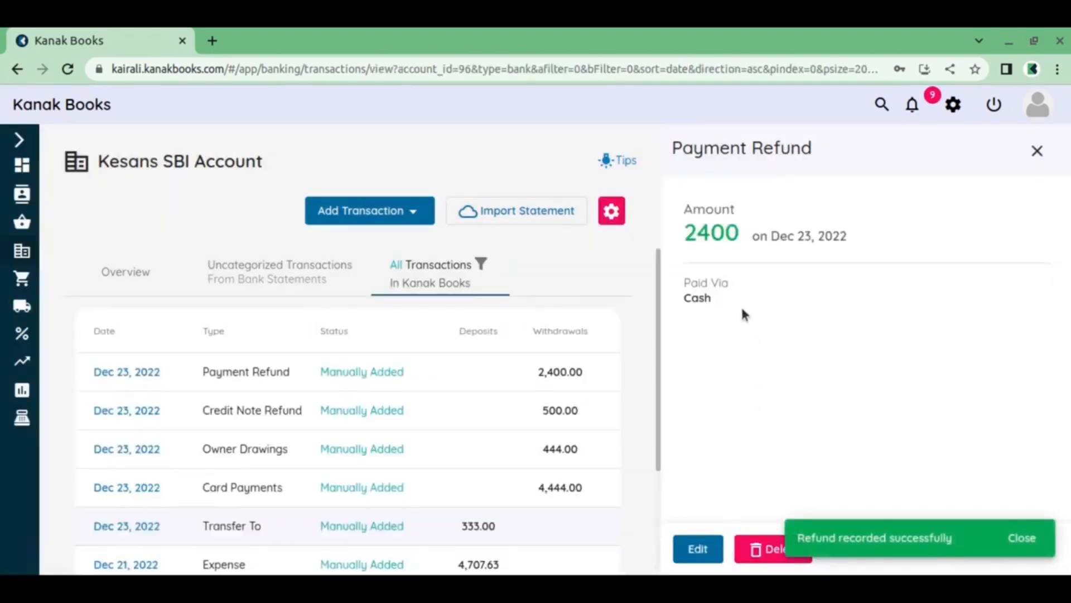
{"action": "left_click", "coordinate": [1034, 535]}
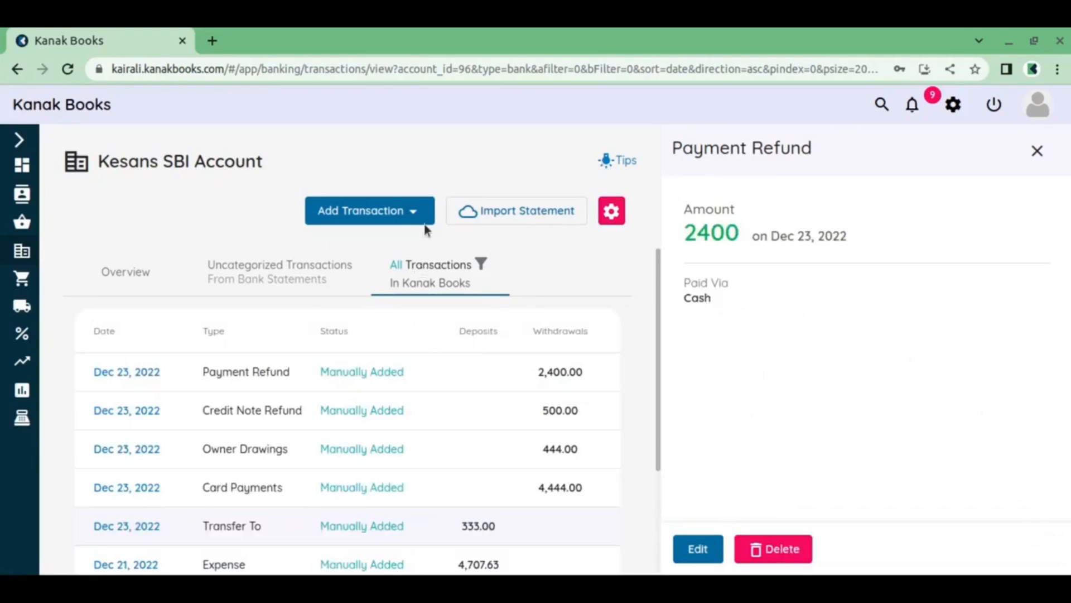
Start a Customer Advance transaction for the first listed KCA customer
{"action": "left_click", "coordinate": [411, 213]}
{"action": "scroll", "coordinate": [411, 332], "scroll_direction": "down", "scroll_amount": 3}
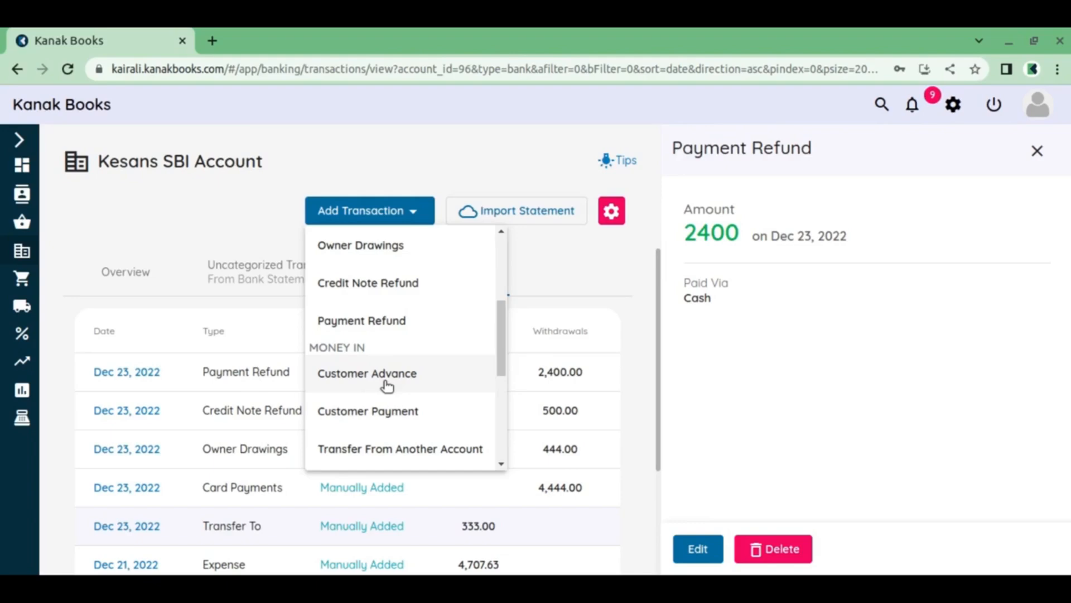
{"action": "scroll", "coordinate": [385, 385], "scroll_direction": "down", "scroll_amount": 1}
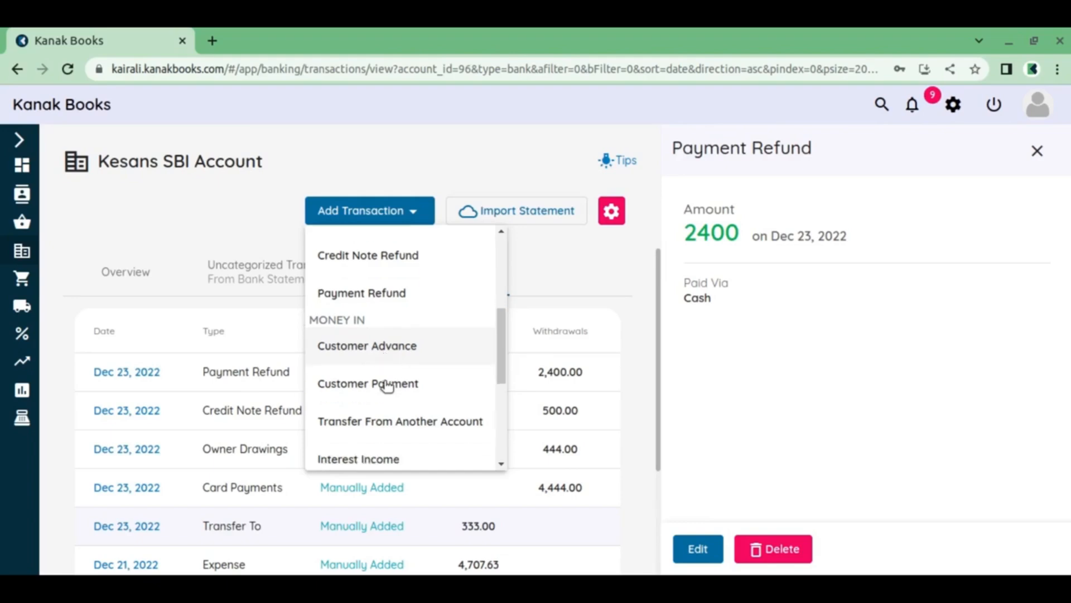
{"action": "left_click", "coordinate": [395, 337]}
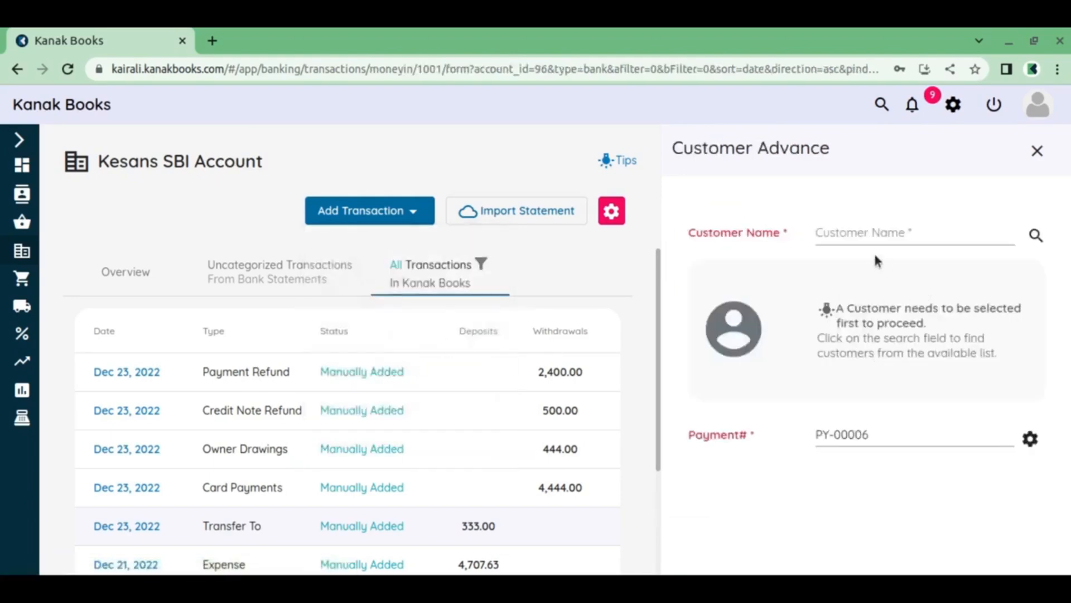
{"action": "left_click", "coordinate": [879, 234]}
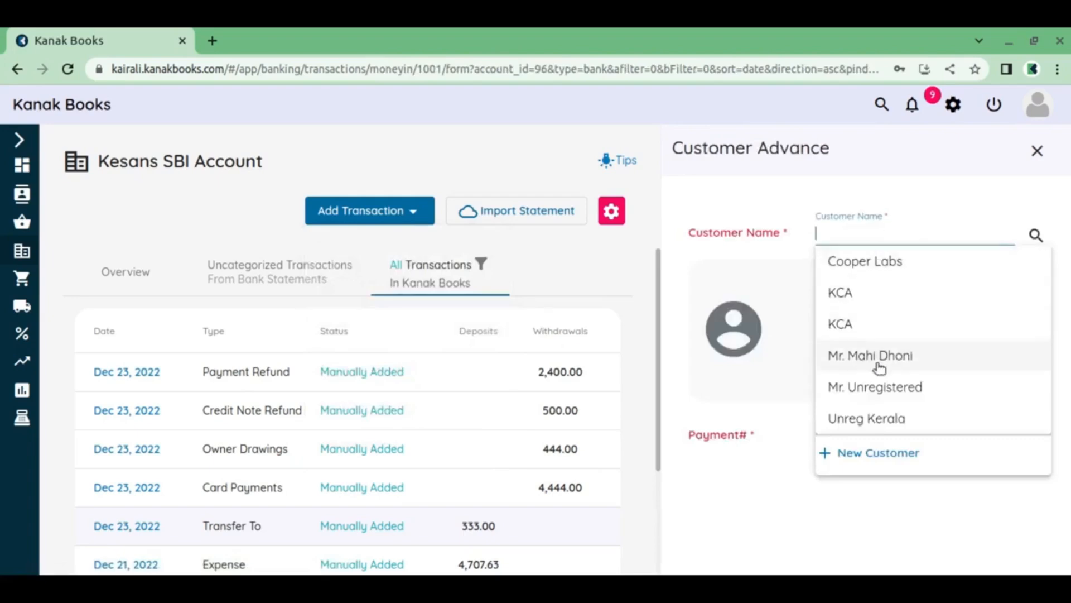
{"action": "left_click", "coordinate": [854, 296]}
Set the customer advance's amount received to 1745 and save the transaction
{"action": "scroll", "coordinate": [865, 318], "scroll_direction": "down", "scroll_amount": 2}
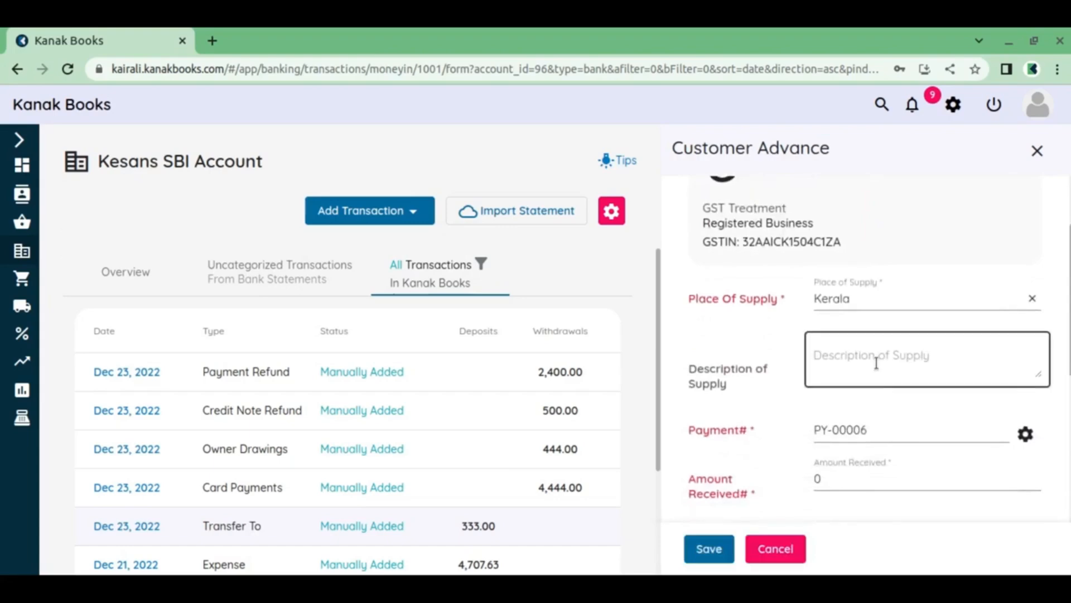
{"action": "scroll", "coordinate": [876, 359], "scroll_direction": "down", "scroll_amount": 3}
{"action": "left_click", "coordinate": [830, 354]}
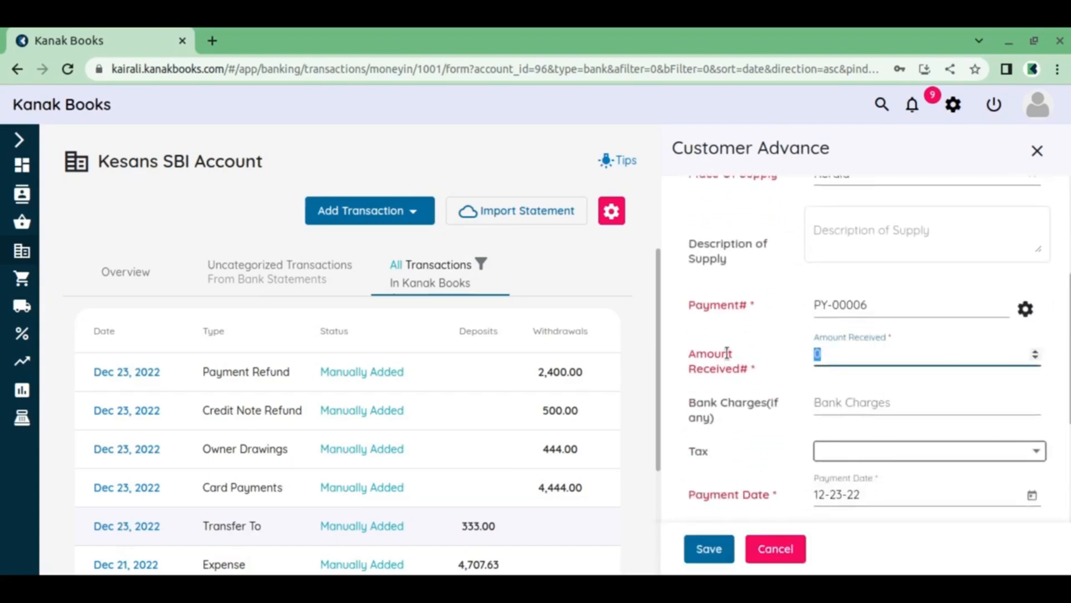
{"action": "type", "text": "1745"}
{"action": "scroll", "coordinate": [862, 391], "scroll_direction": "down", "scroll_amount": 5}
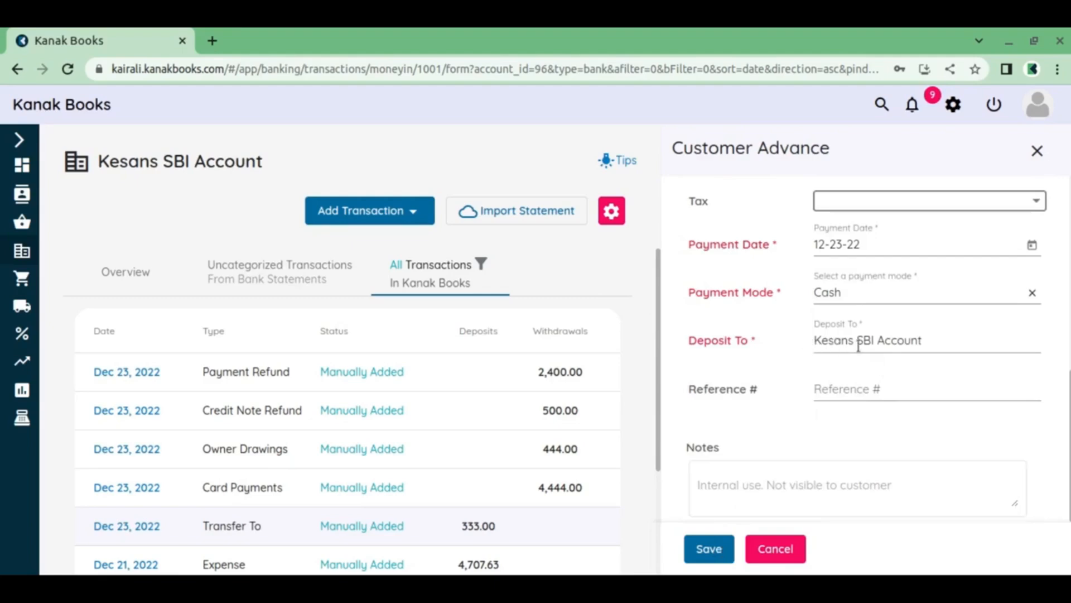
{"action": "left_click", "coordinate": [724, 553]}
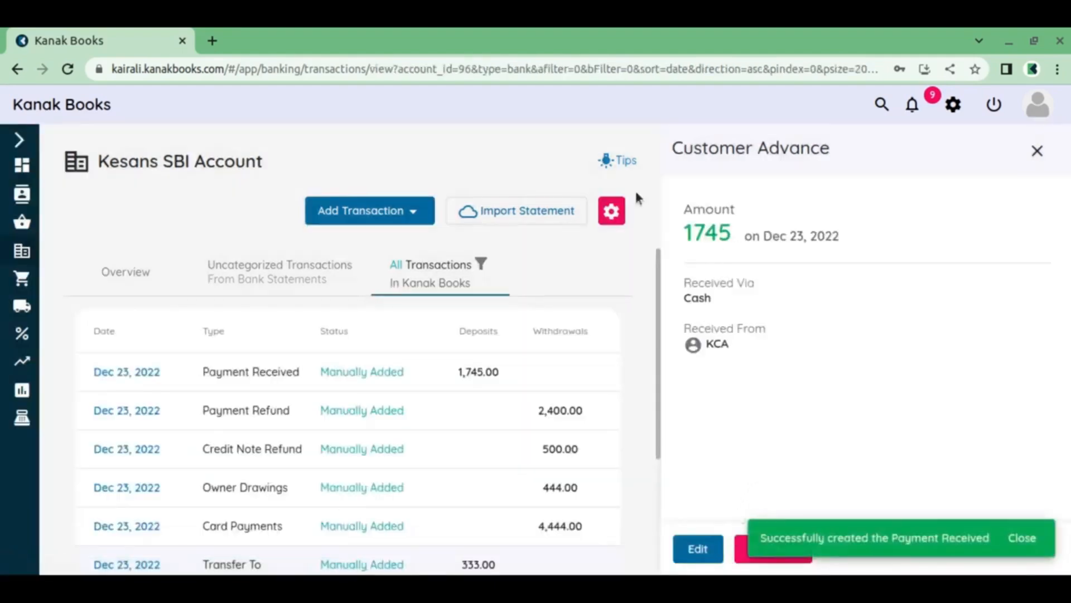
Start a Customer Payment transaction for the first listed KCA customer
{"action": "left_click", "coordinate": [395, 211]}
{"action": "scroll", "coordinate": [383, 334], "scroll_direction": "down", "scroll_amount": 3}
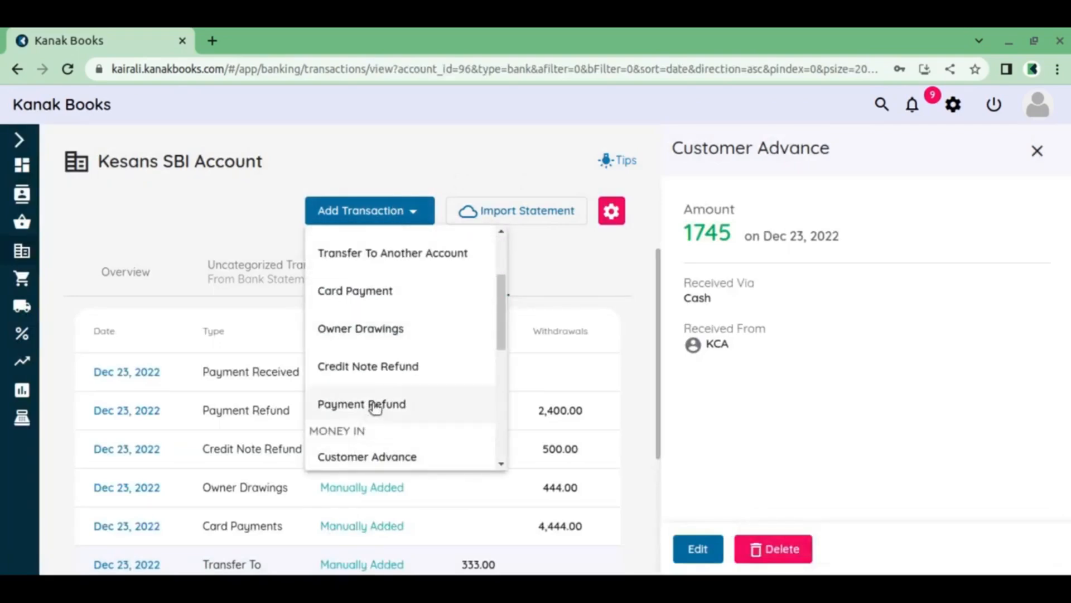
{"action": "scroll", "coordinate": [376, 408], "scroll_direction": "down", "scroll_amount": 2}
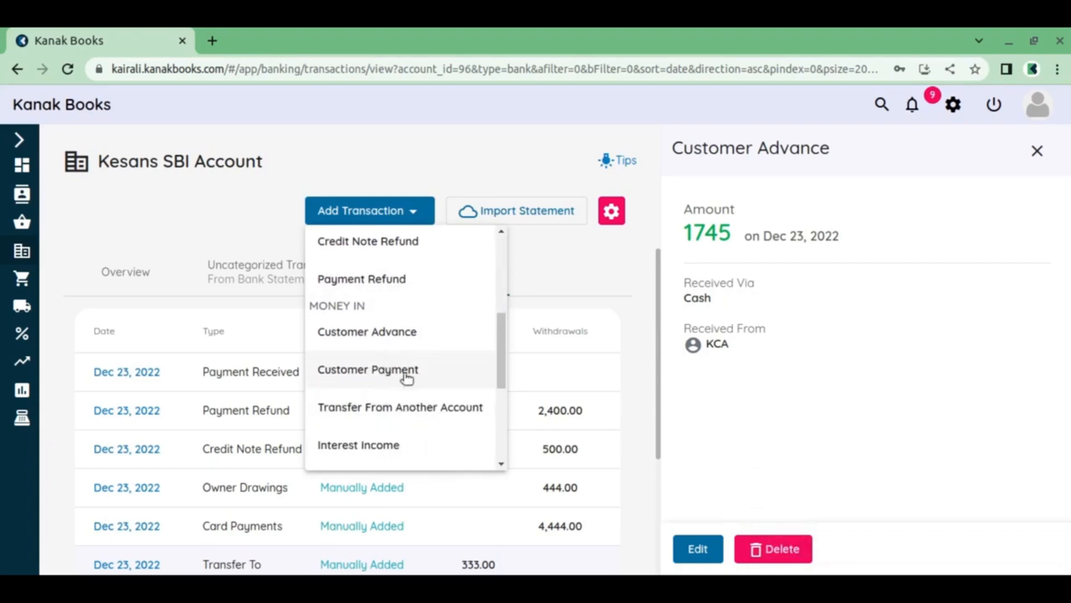
{"action": "left_click", "coordinate": [407, 377]}
{"action": "left_click", "coordinate": [893, 237]}
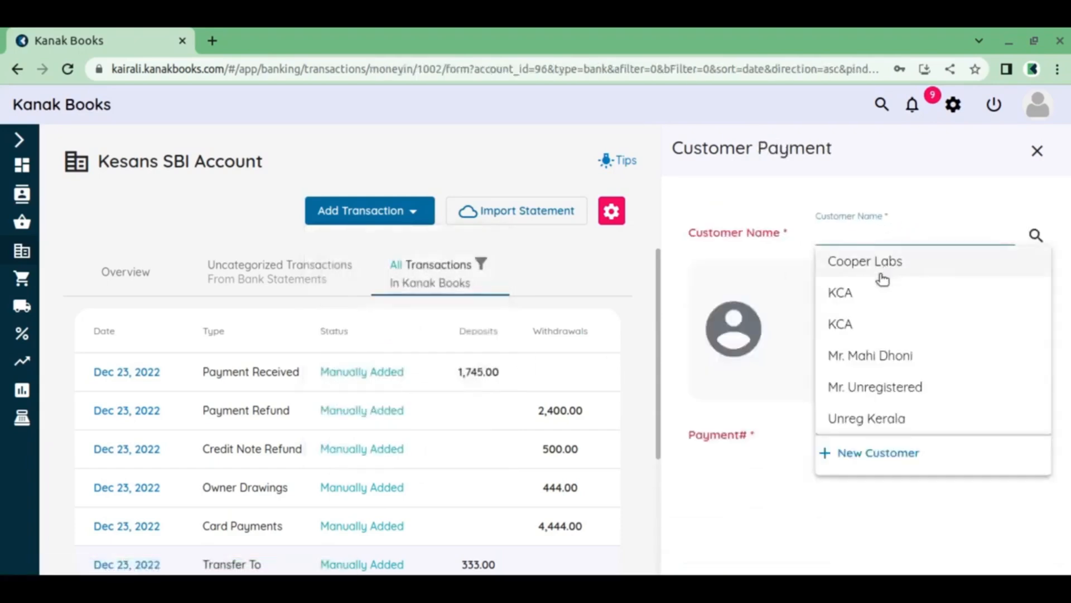
{"action": "left_click", "coordinate": [879, 292]}
Mark the full amount of 840 as received and save the customer payment
{"action": "scroll", "coordinate": [876, 293], "scroll_direction": "down", "scroll_amount": 2}
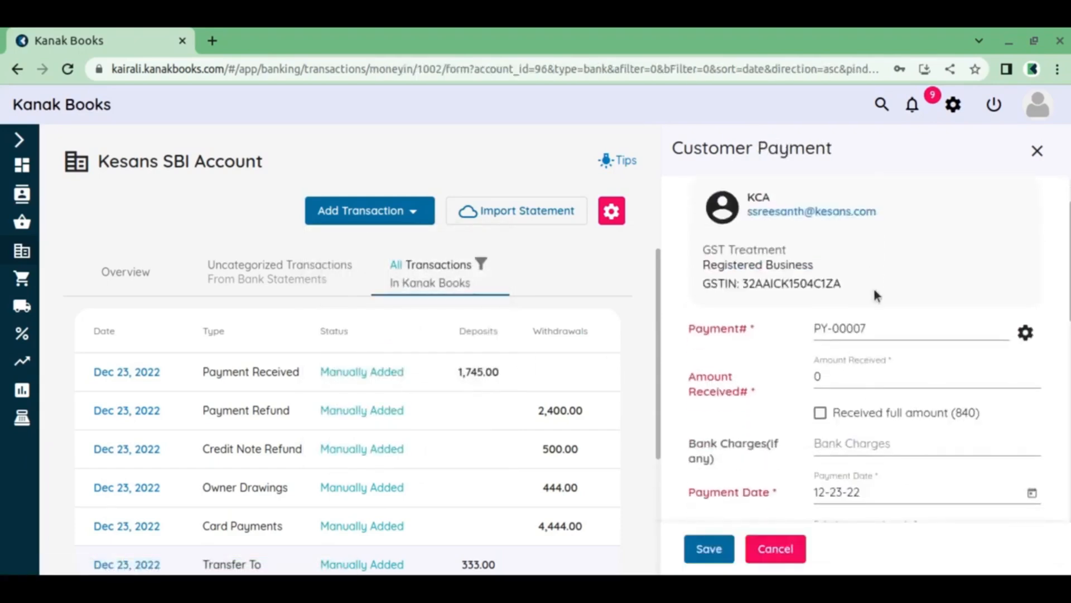
{"action": "left_click", "coordinate": [821, 412]}
{"action": "scroll", "coordinate": [839, 341], "scroll_direction": "down", "scroll_amount": 4}
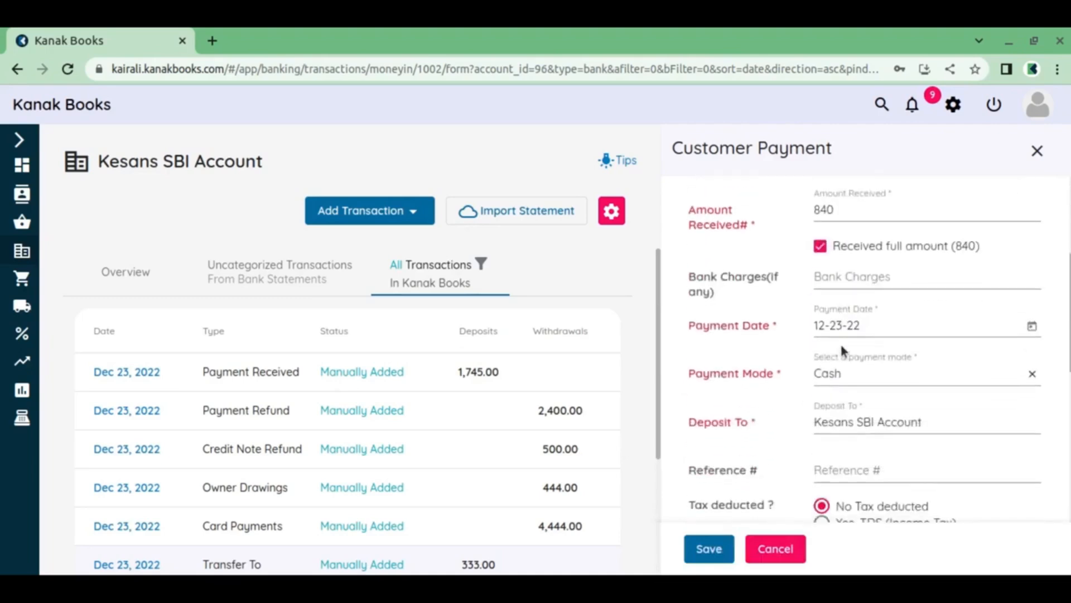
{"action": "scroll", "coordinate": [845, 335], "scroll_direction": "down", "scroll_amount": 5}
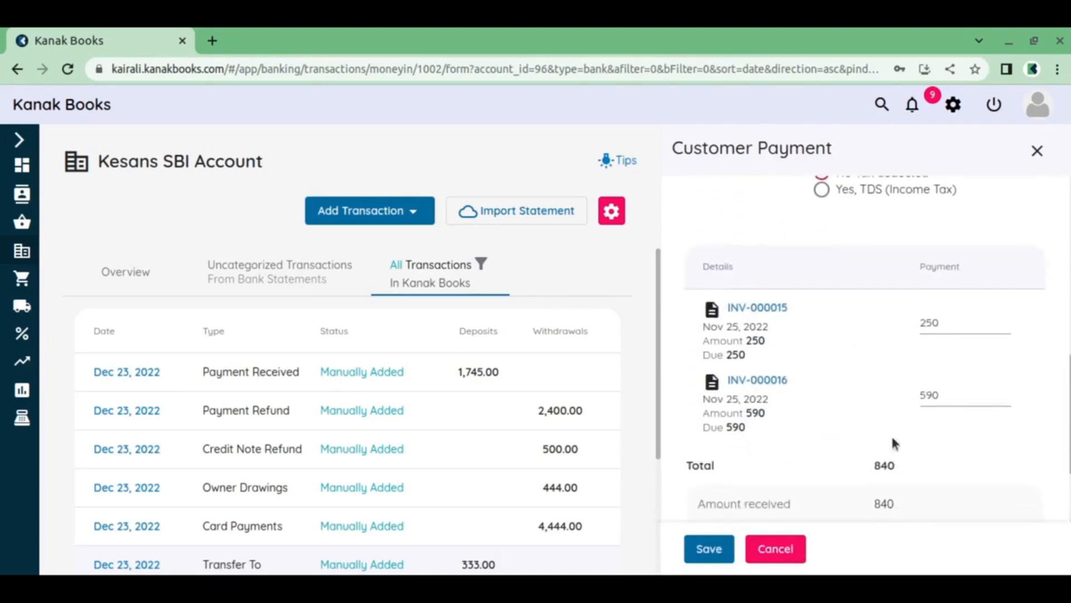
{"action": "left_click", "coordinate": [719, 558]}
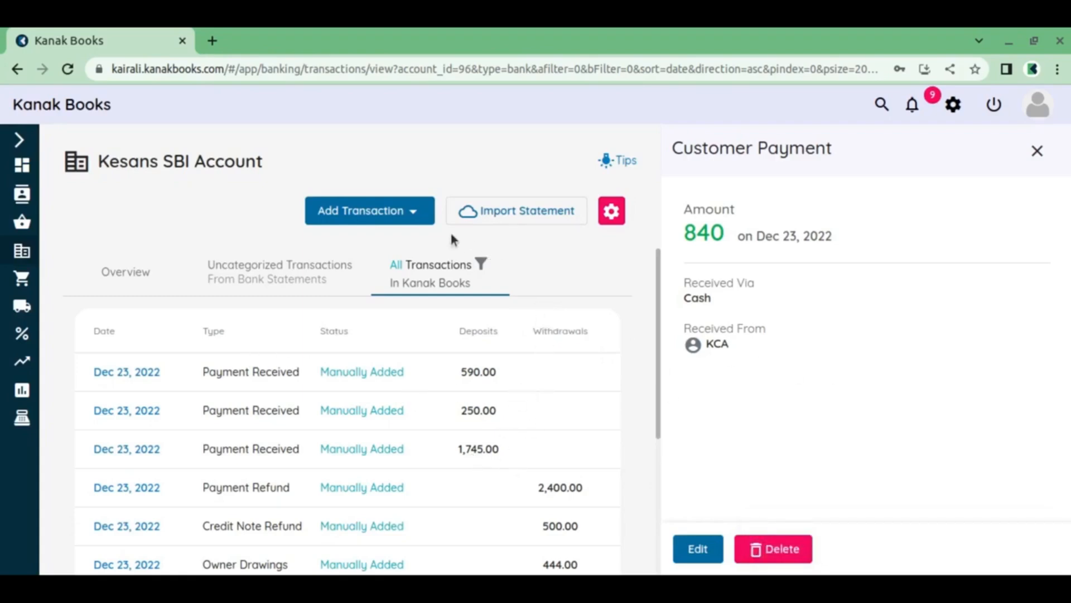
Start a Transfer From Another Account transaction with SBI CARD as the source account
{"action": "left_click", "coordinate": [416, 214]}
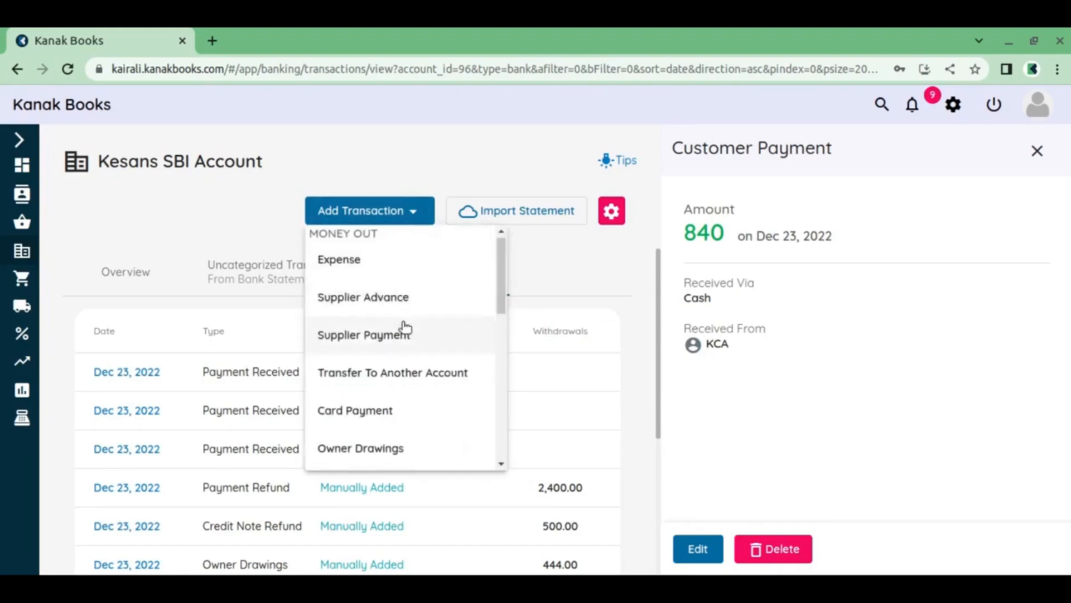
{"action": "scroll", "coordinate": [402, 320], "scroll_direction": "down", "scroll_amount": 5}
{"action": "scroll", "coordinate": [409, 315], "scroll_direction": "down", "scroll_amount": 3}
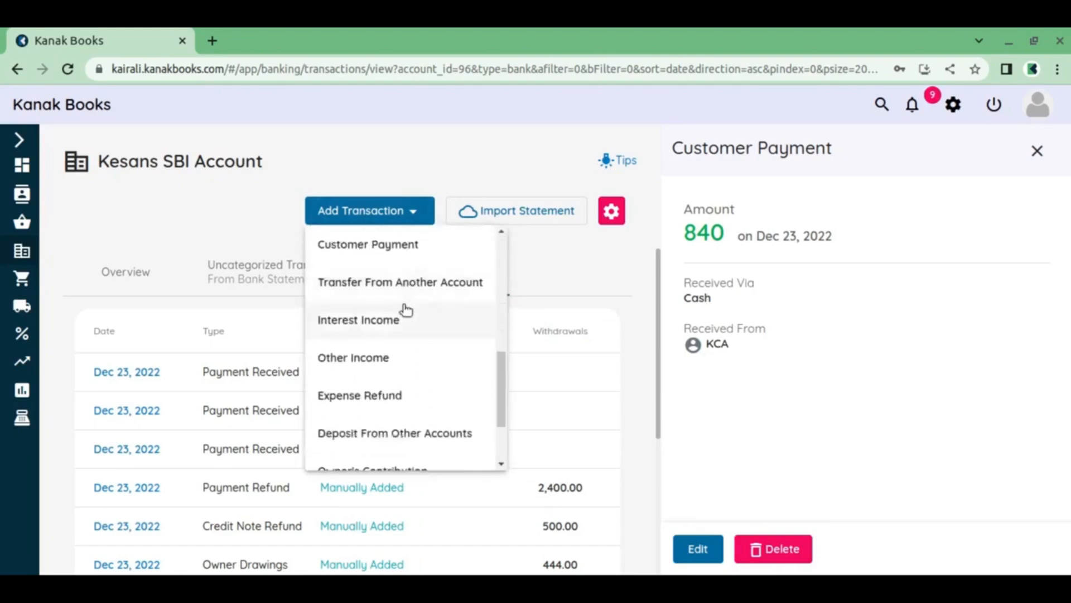
{"action": "scroll", "coordinate": [407, 312], "scroll_direction": "up", "scroll_amount": 3}
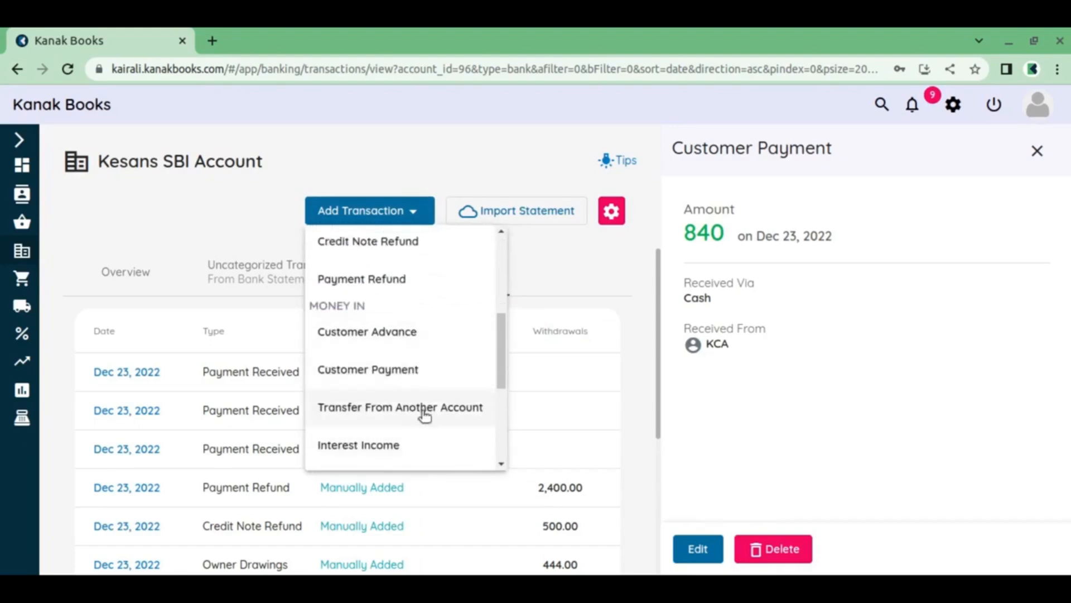
{"action": "left_click", "coordinate": [424, 413]}
{"action": "left_click", "coordinate": [898, 222]}
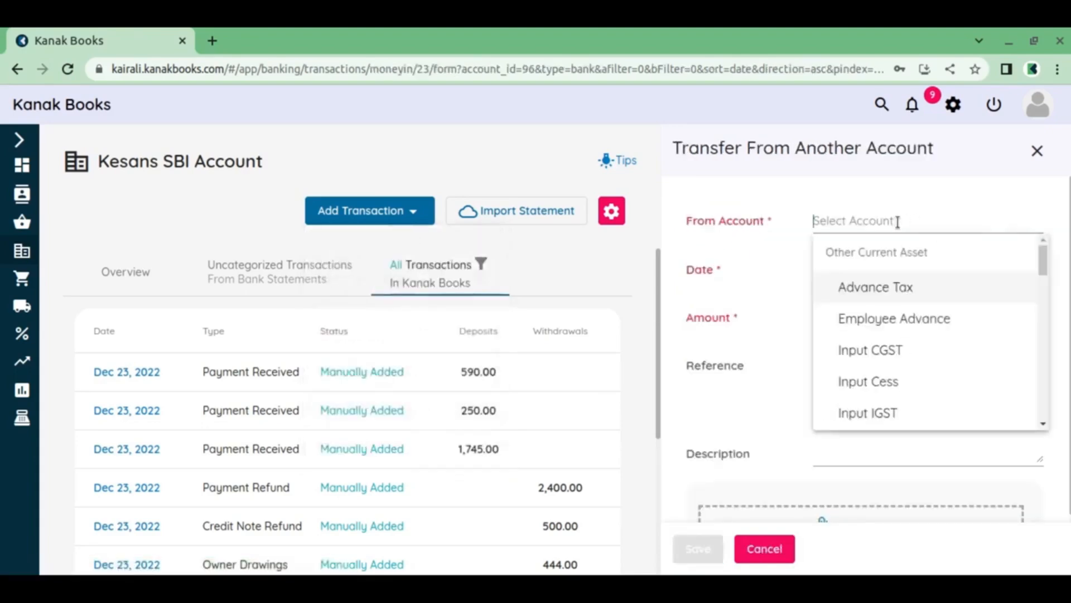
{"action": "scroll", "coordinate": [880, 304], "scroll_direction": "down", "scroll_amount": 10}
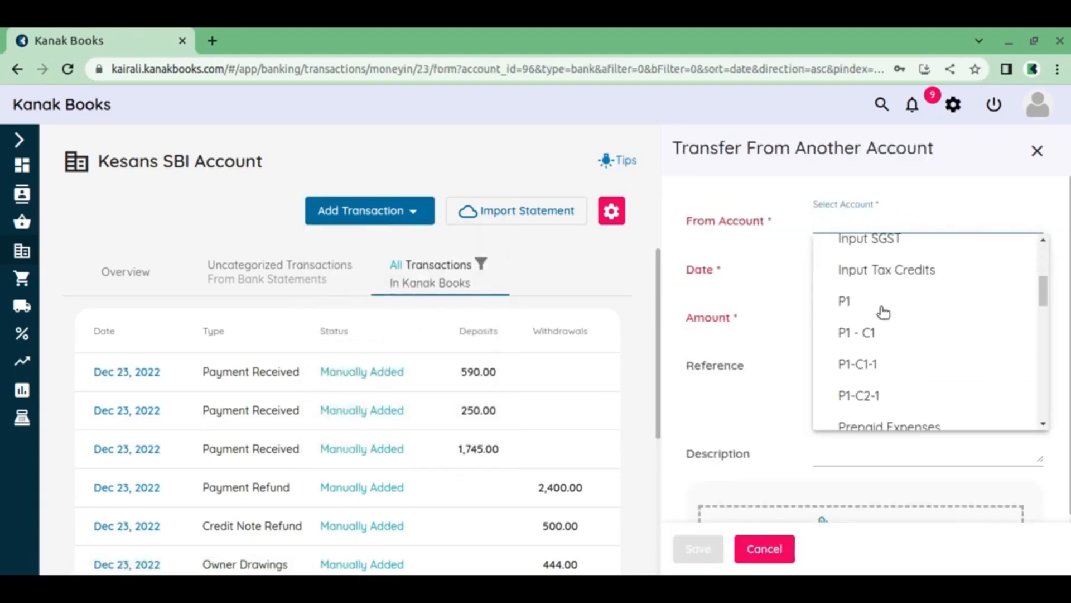
{"action": "scroll", "coordinate": [974, 317], "scroll_direction": "down", "scroll_amount": 2}
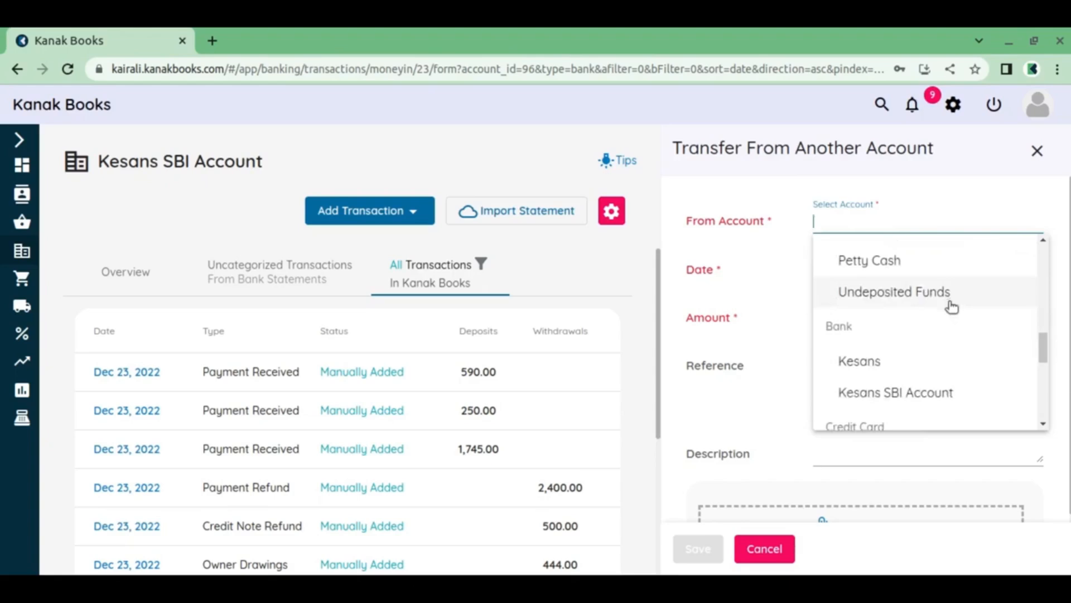
{"action": "scroll", "coordinate": [952, 304], "scroll_direction": "down", "scroll_amount": 3}
{"action": "scroll", "coordinate": [948, 323], "scroll_direction": "down", "scroll_amount": 2}
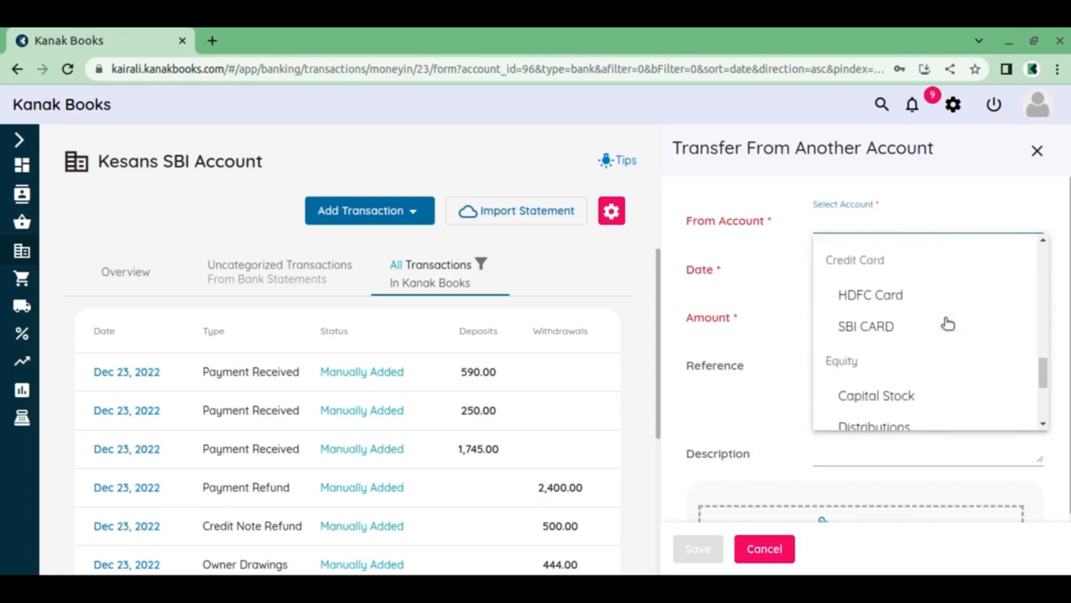
{"action": "left_click", "coordinate": [890, 332]}
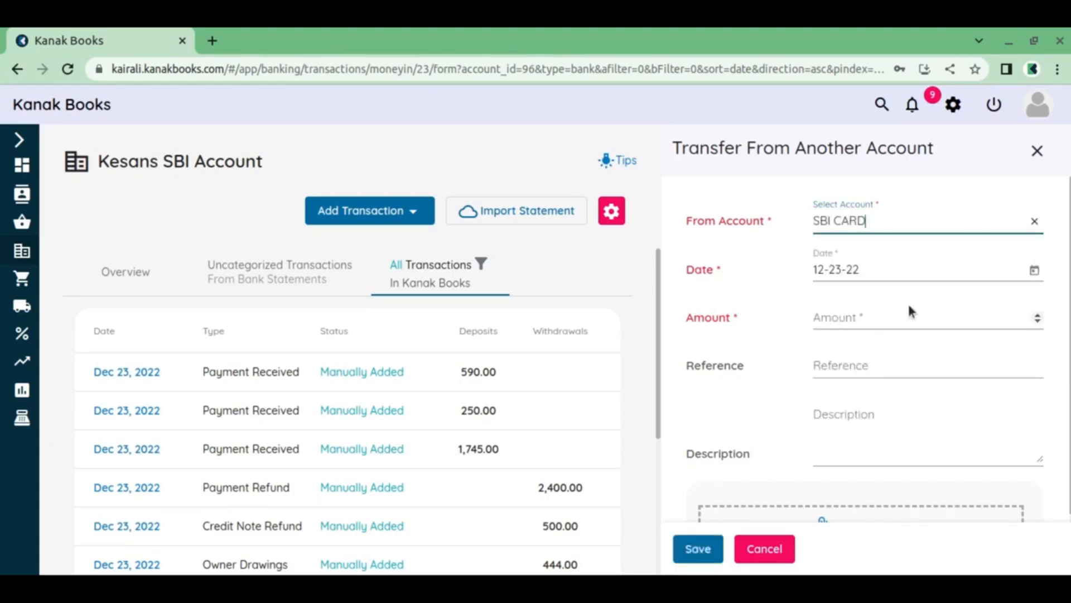
Set the transfer amount to 500, add the description "transferred from SBI card INR 500" and save it
{"action": "left_click", "coordinate": [884, 322]}
{"action": "type", "text": "500"}
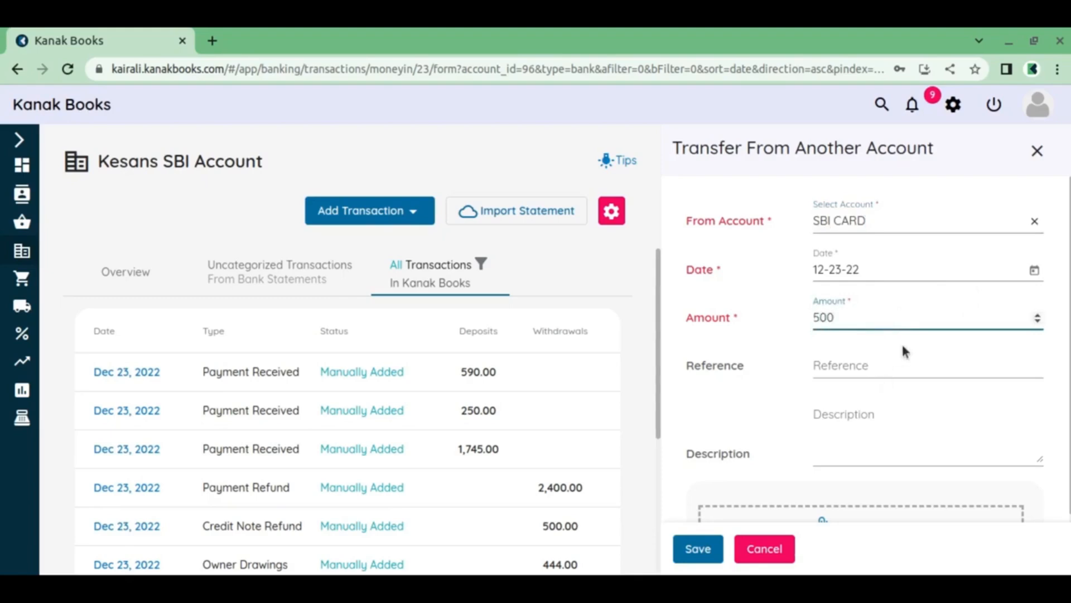
{"action": "left_click", "coordinate": [862, 421]}
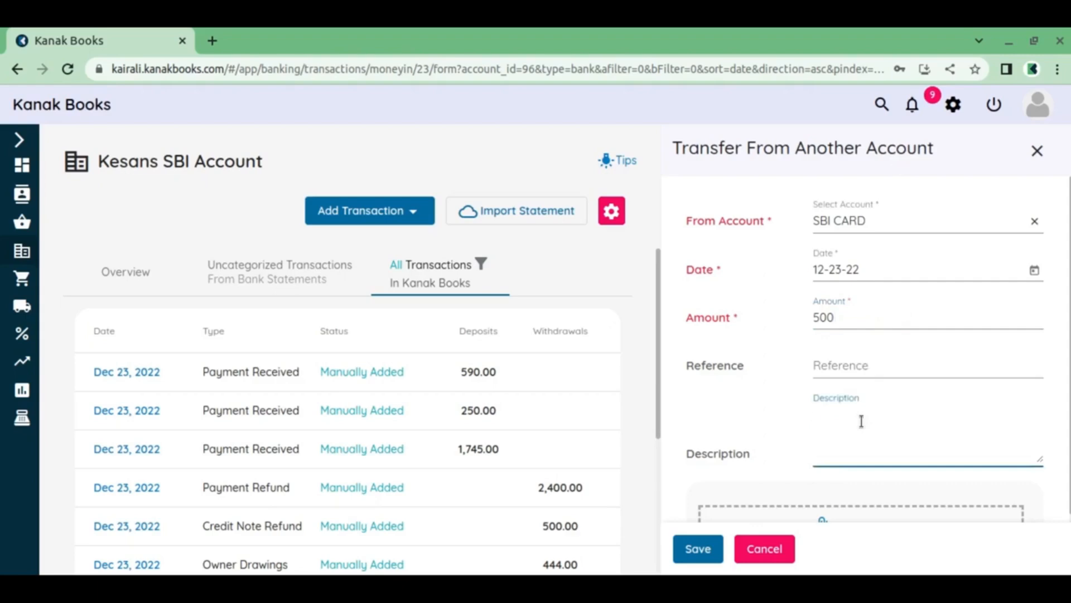
{"action": "type", "text": "transferred from SBI card INR 500"}
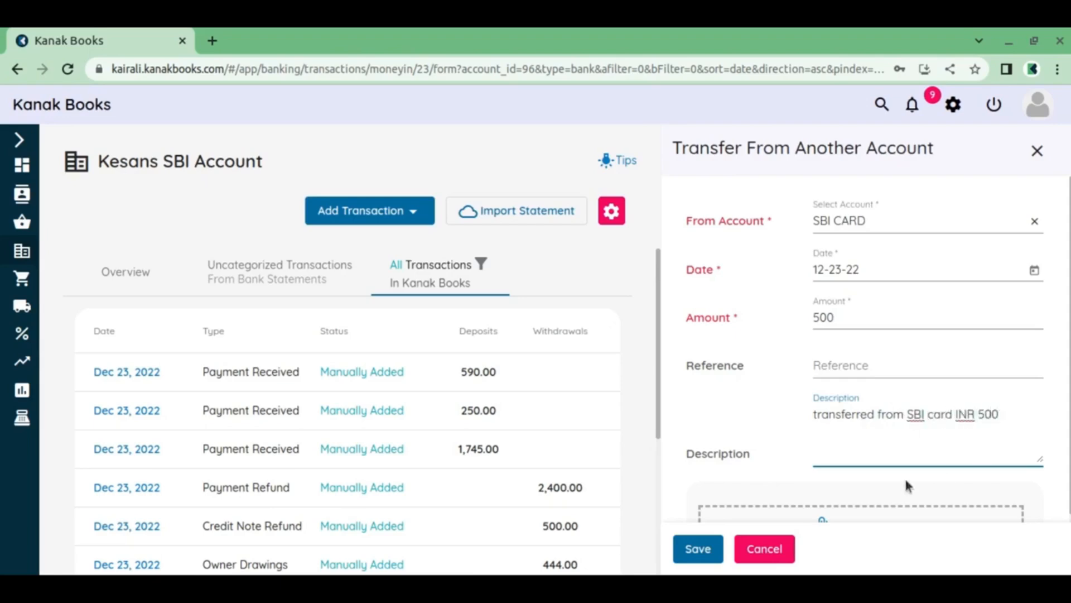
{"action": "left_click", "coordinate": [697, 552]}
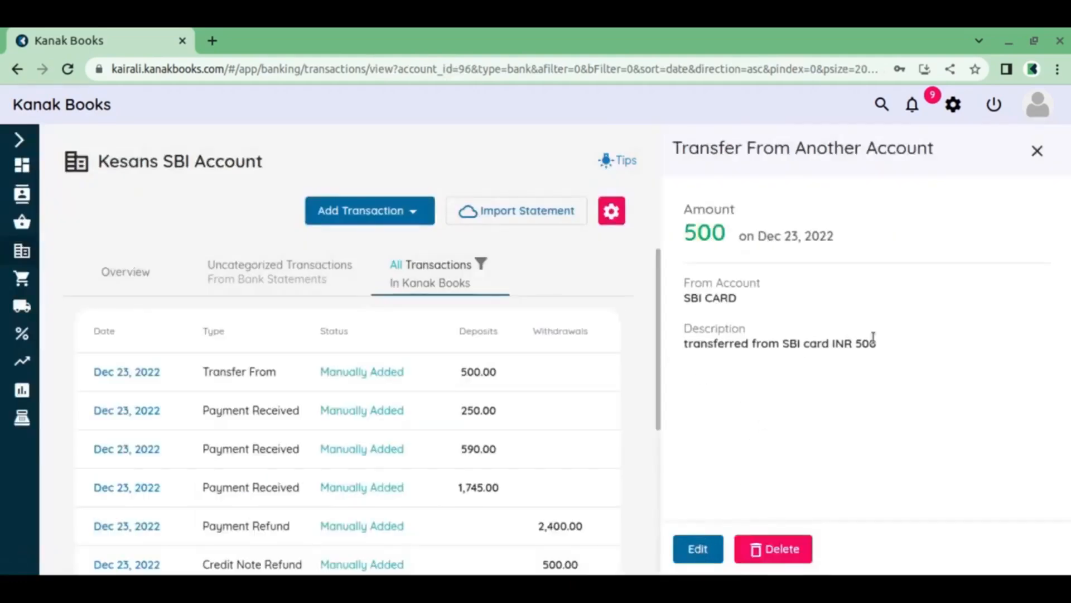
Open the SBI CARD account's full transaction list and check the details of its newest Transfer From entry
{"action": "left_click", "coordinate": [21, 138]}
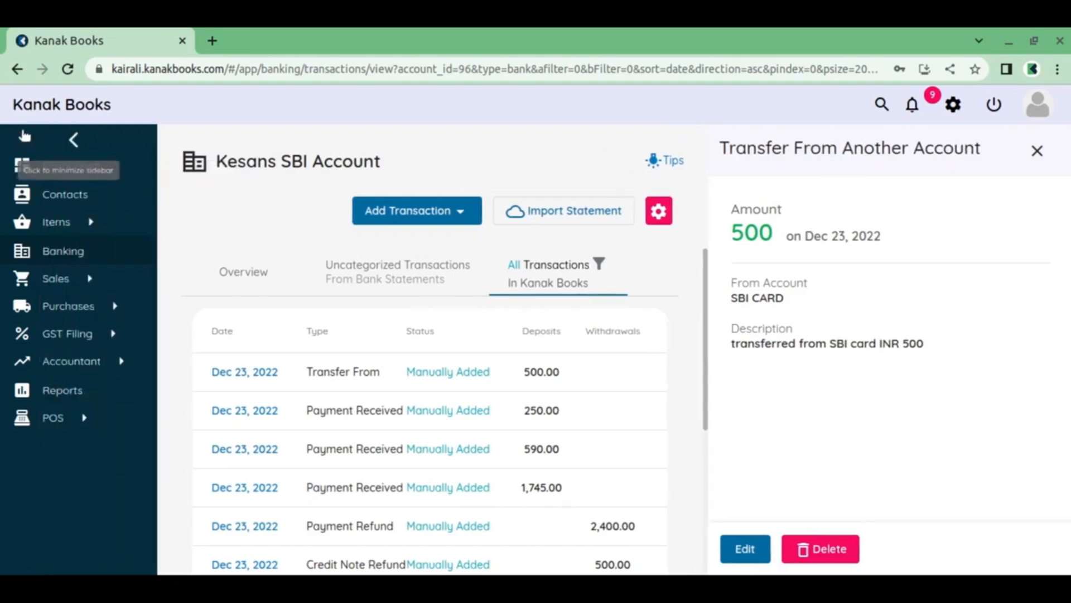
{"action": "left_click", "coordinate": [70, 252]}
{"action": "scroll", "coordinate": [441, 329], "scroll_direction": "down", "scroll_amount": 4}
{"action": "scroll", "coordinate": [441, 329], "scroll_direction": "down", "scroll_amount": 2}
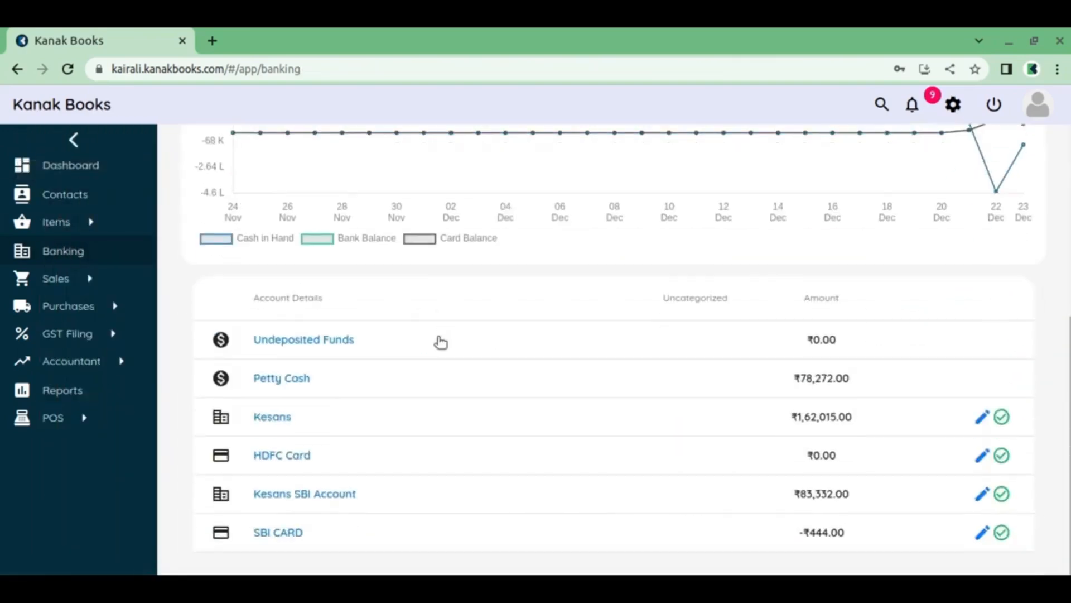
{"action": "left_click", "coordinate": [281, 535]}
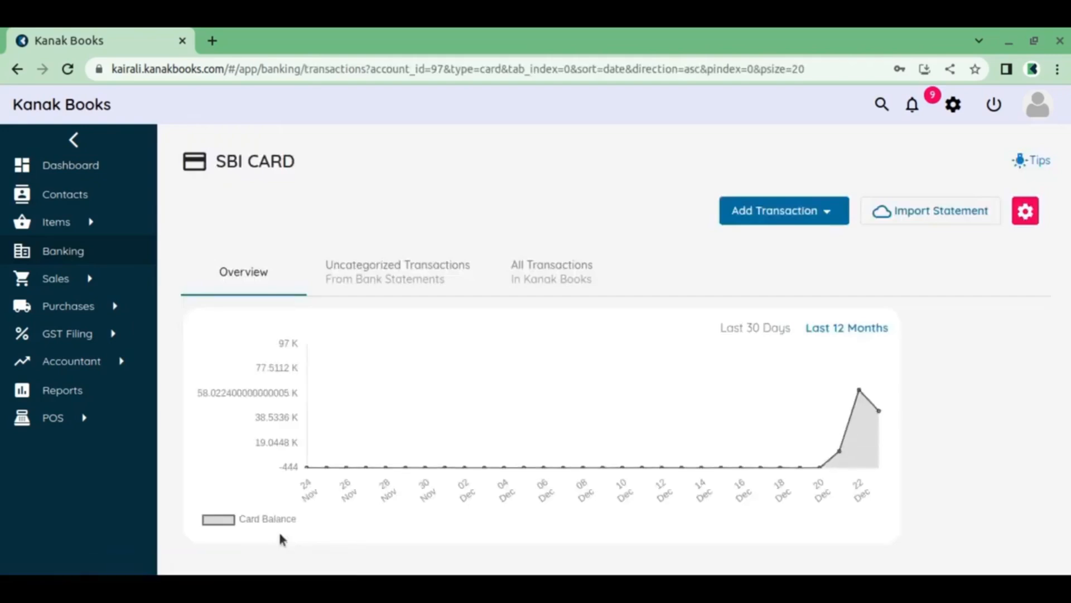
{"action": "left_click", "coordinate": [564, 283]}
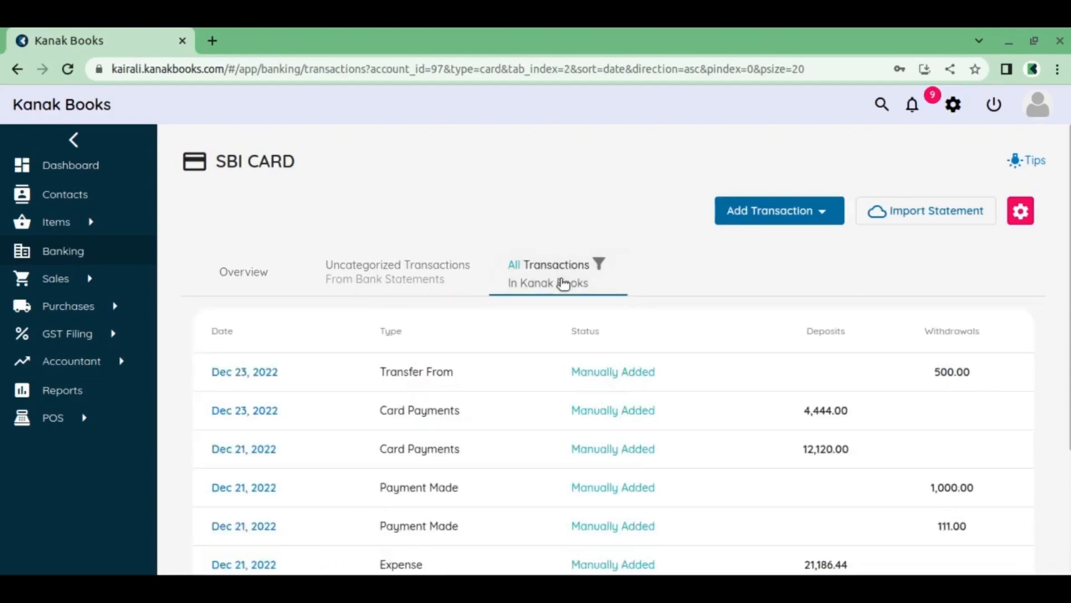
{"action": "left_click", "coordinate": [258, 372]}
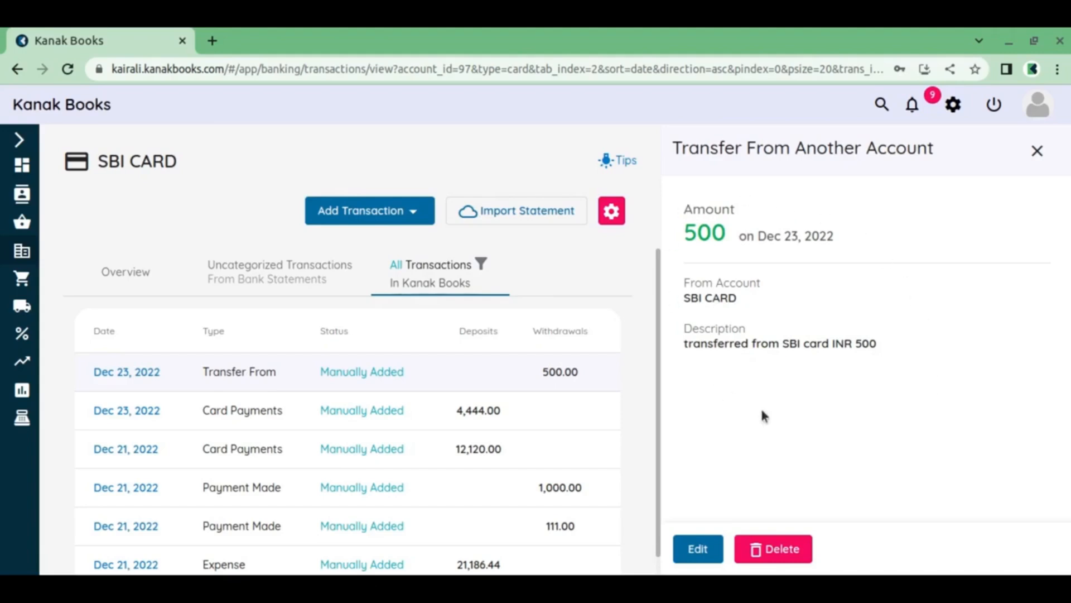
{"action": "left_click", "coordinate": [1036, 161]}
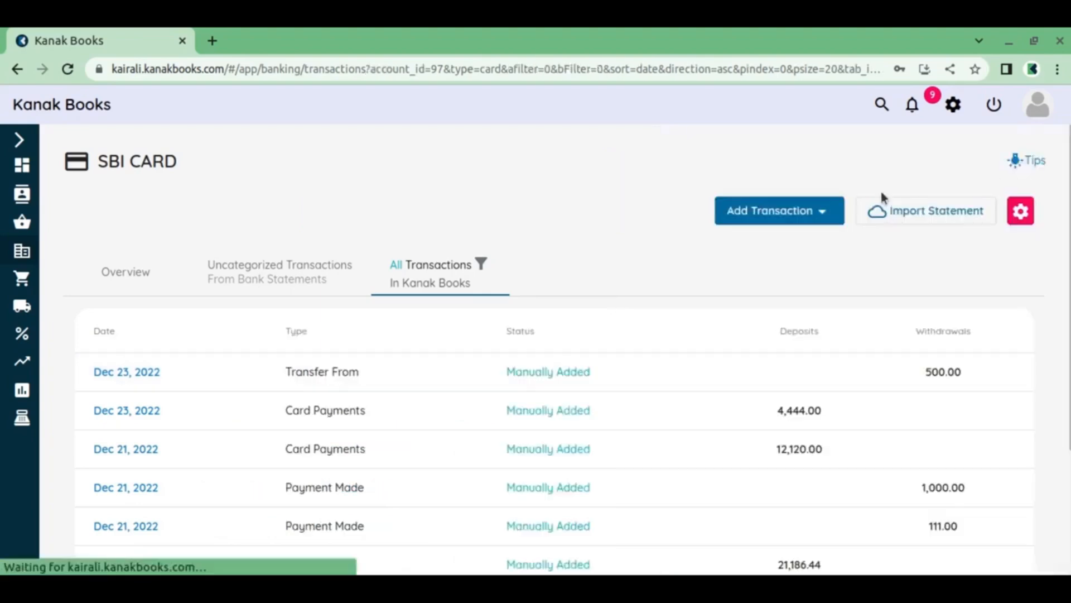
Record an Interest Income of 757 received via Bank Transfer on SBI CARD, described as "Interest Income of 757INR", and save it
{"action": "left_click", "coordinate": [792, 211]}
{"action": "scroll", "coordinate": [780, 365], "scroll_direction": "down", "scroll_amount": 3}
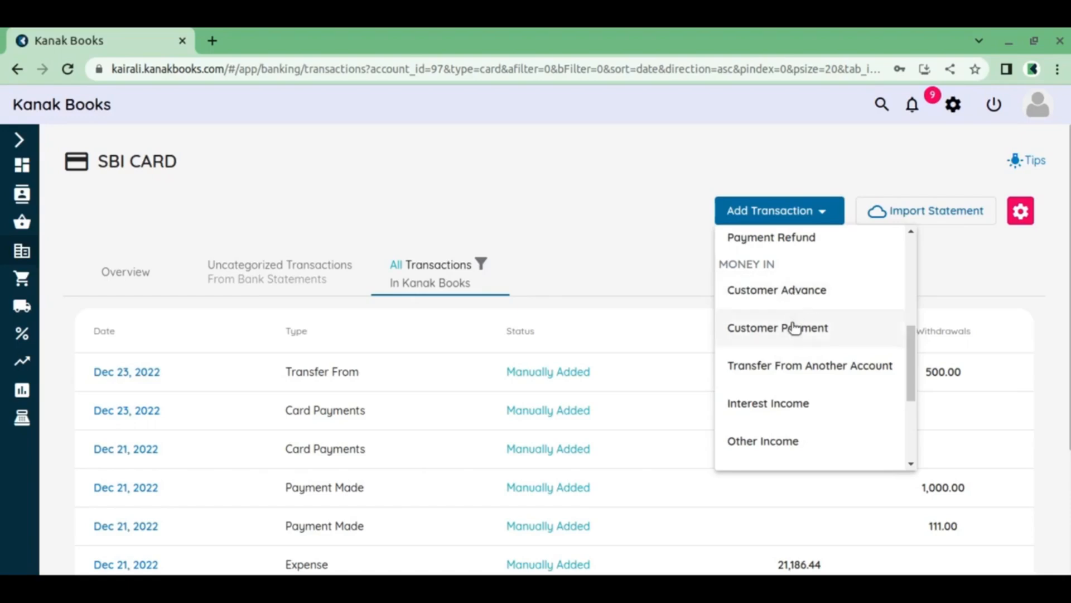
{"action": "left_click", "coordinate": [788, 405]}
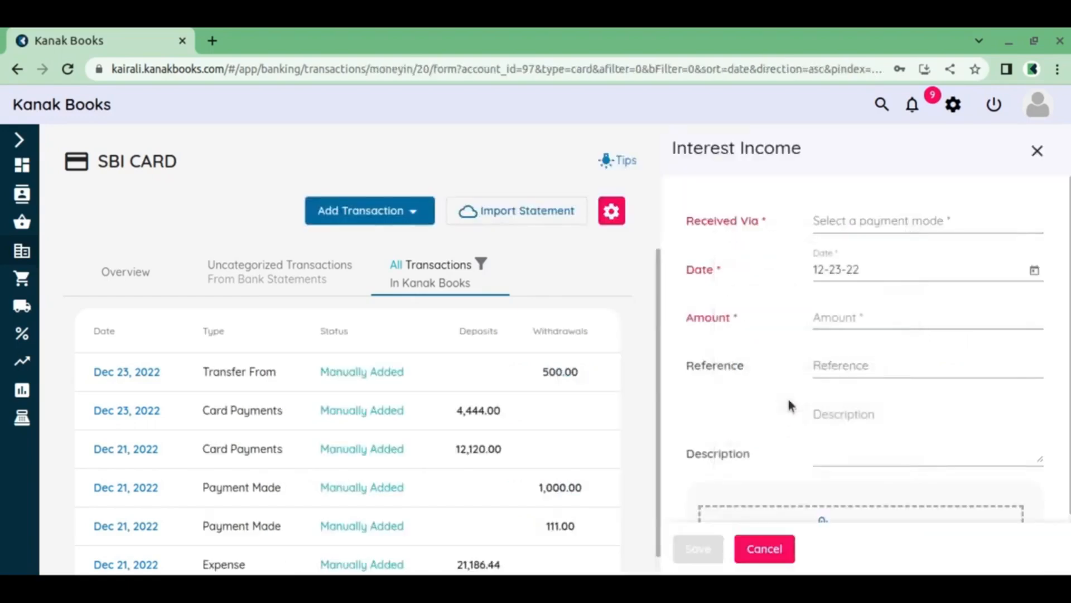
{"action": "left_click", "coordinate": [875, 223]}
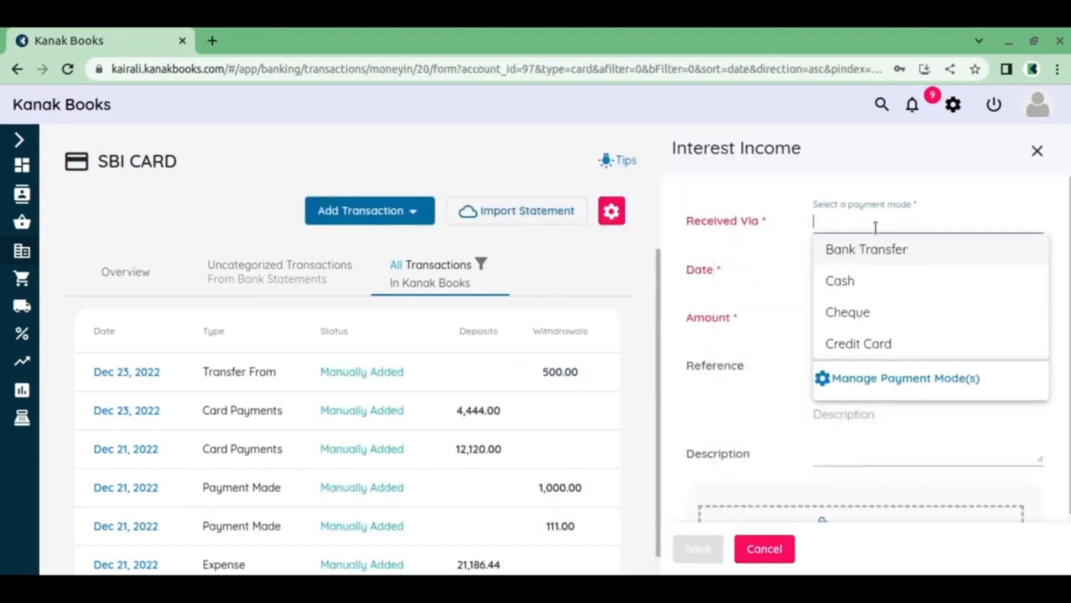
{"action": "left_click", "coordinate": [871, 256]}
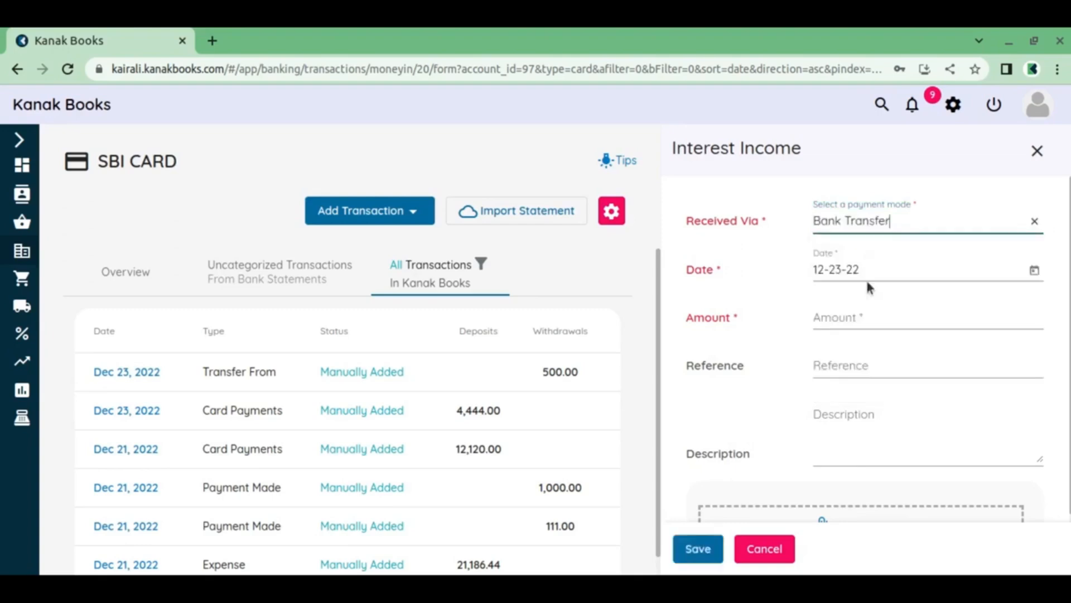
{"action": "left_click", "coordinate": [869, 316]}
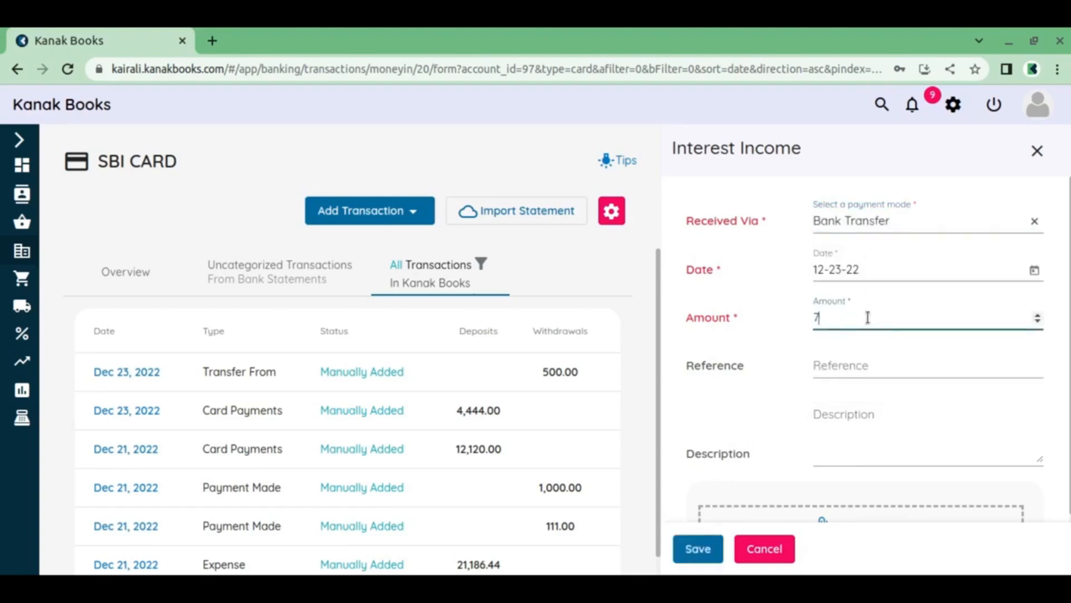
{"action": "left_click", "coordinate": [847, 415]}
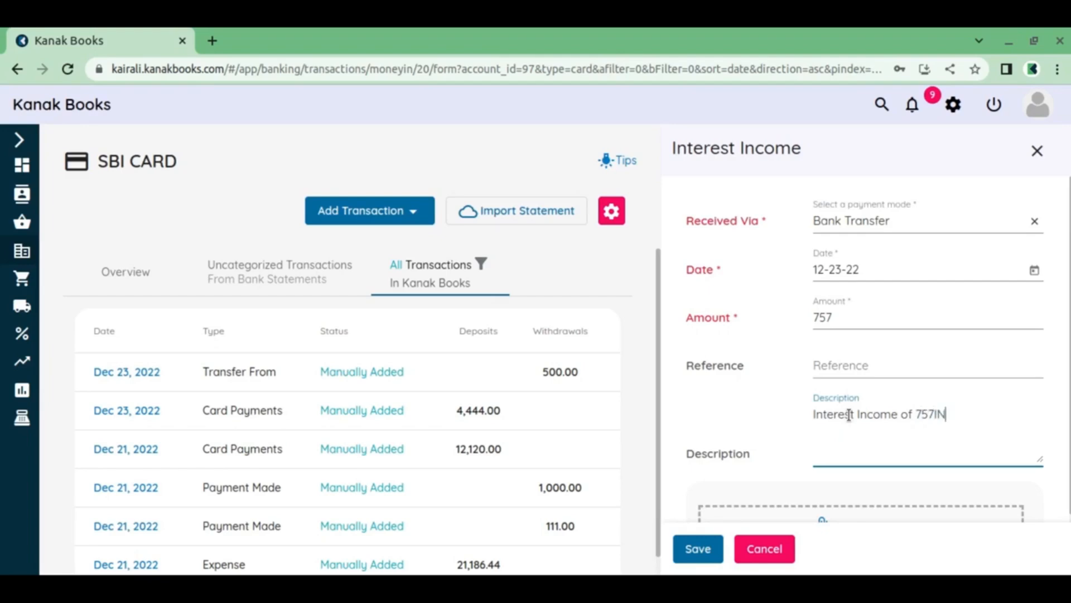
{"action": "left_click", "coordinate": [688, 551]}
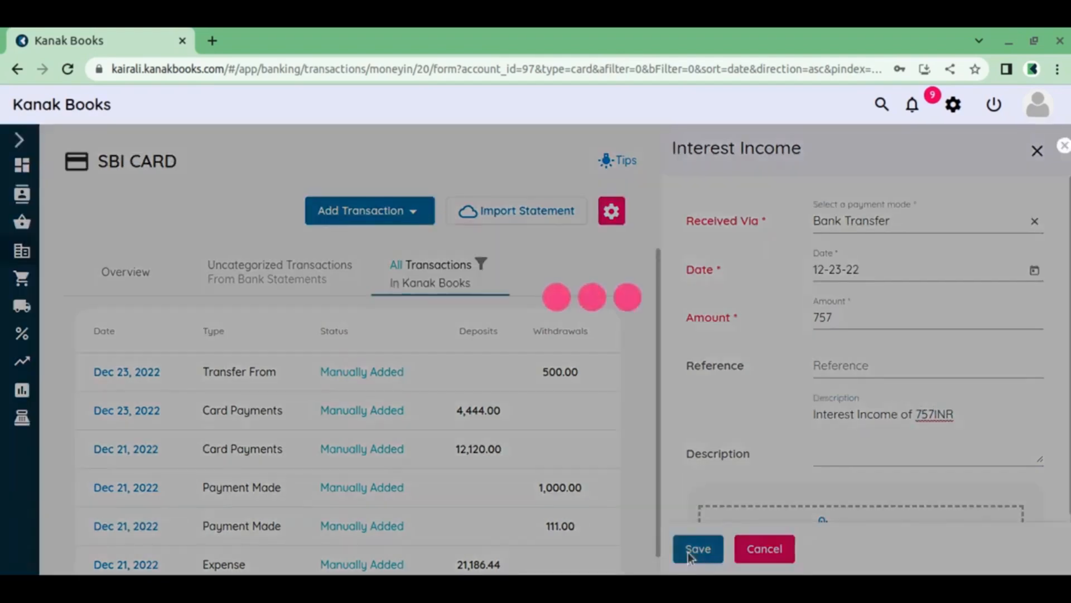
Start an Other Income transaction received via Bank Transfer from the General Income account
{"action": "left_click", "coordinate": [389, 218]}
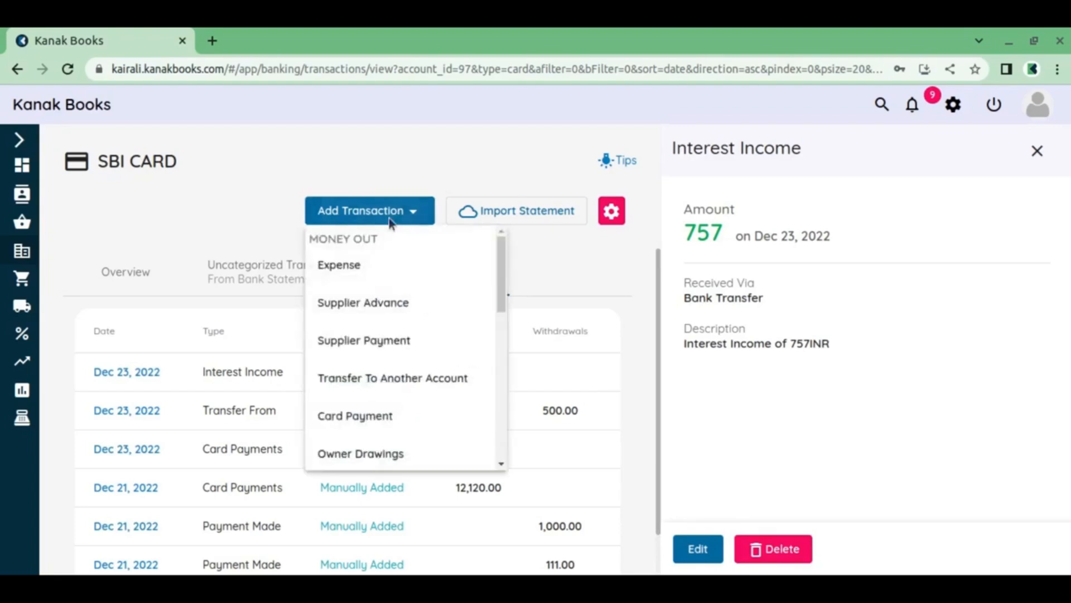
{"action": "scroll", "coordinate": [380, 398], "scroll_direction": "down", "scroll_amount": 5}
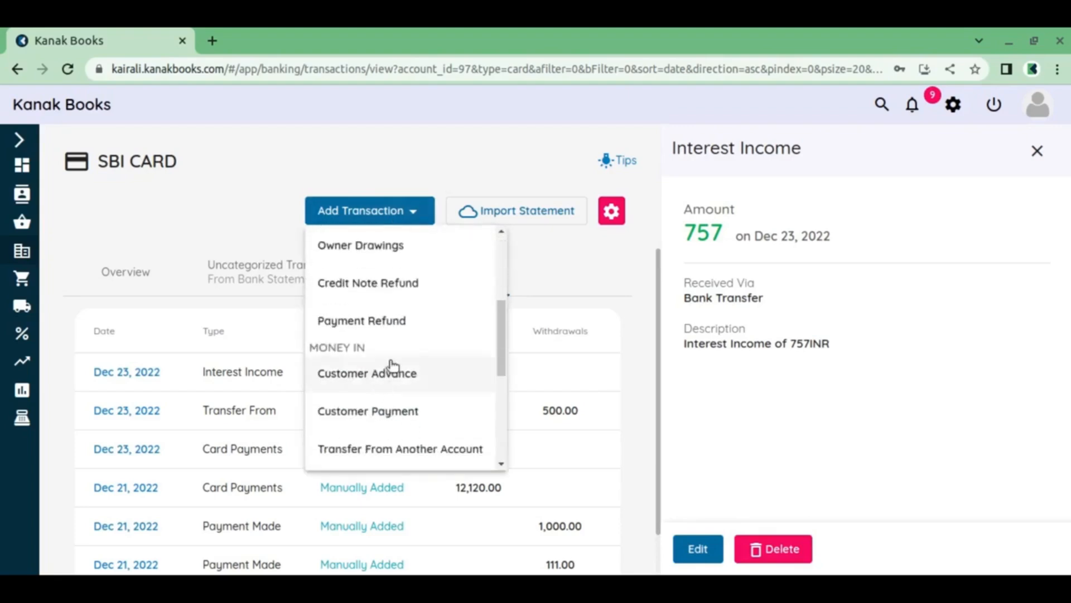
{"action": "left_click", "coordinate": [377, 440]}
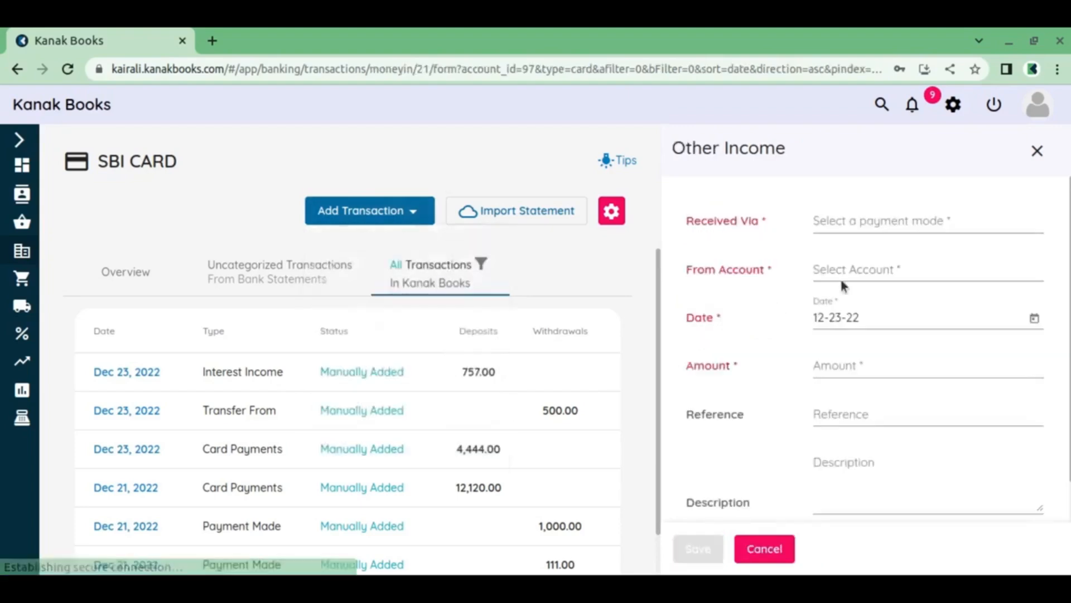
{"action": "left_click", "coordinate": [896, 228]}
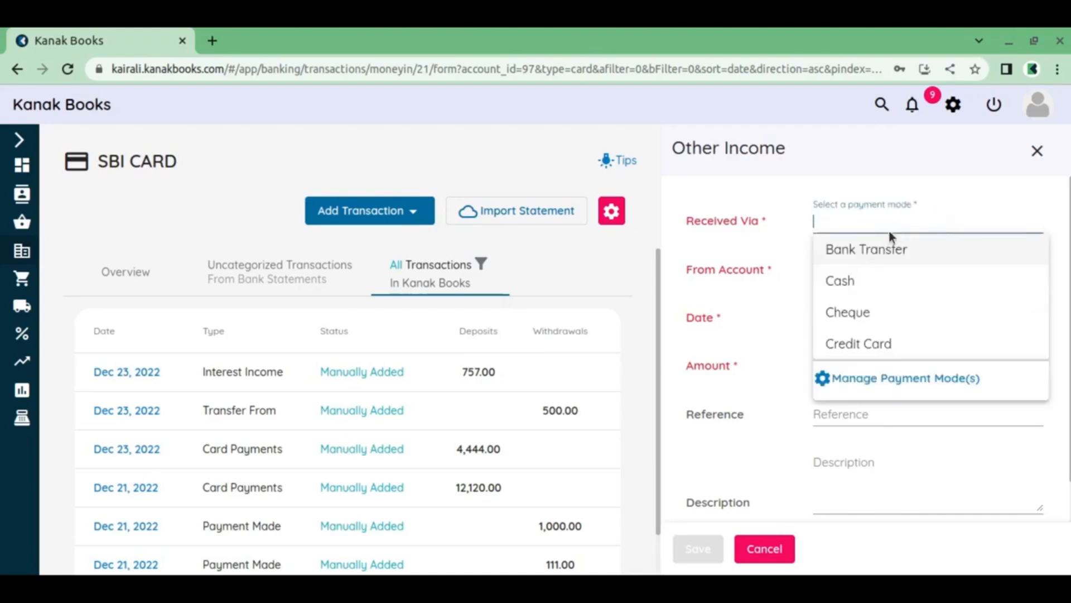
{"action": "left_click", "coordinate": [866, 260]}
{"action": "left_click", "coordinate": [867, 269]}
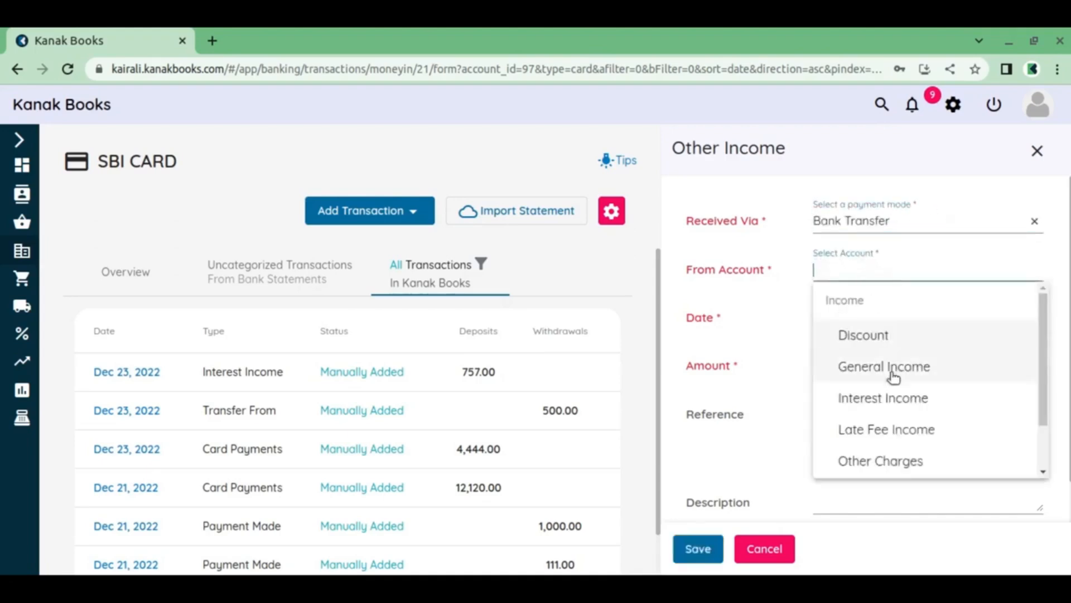
{"action": "scroll", "coordinate": [893, 373], "scroll_direction": "down", "scroll_amount": 2}
{"action": "scroll", "coordinate": [897, 373], "scroll_direction": "up", "scroll_amount": 2}
{"action": "left_click", "coordinate": [908, 368]}
Set the other income amount to 741 and save the transaction
{"action": "left_click", "coordinate": [872, 366]}
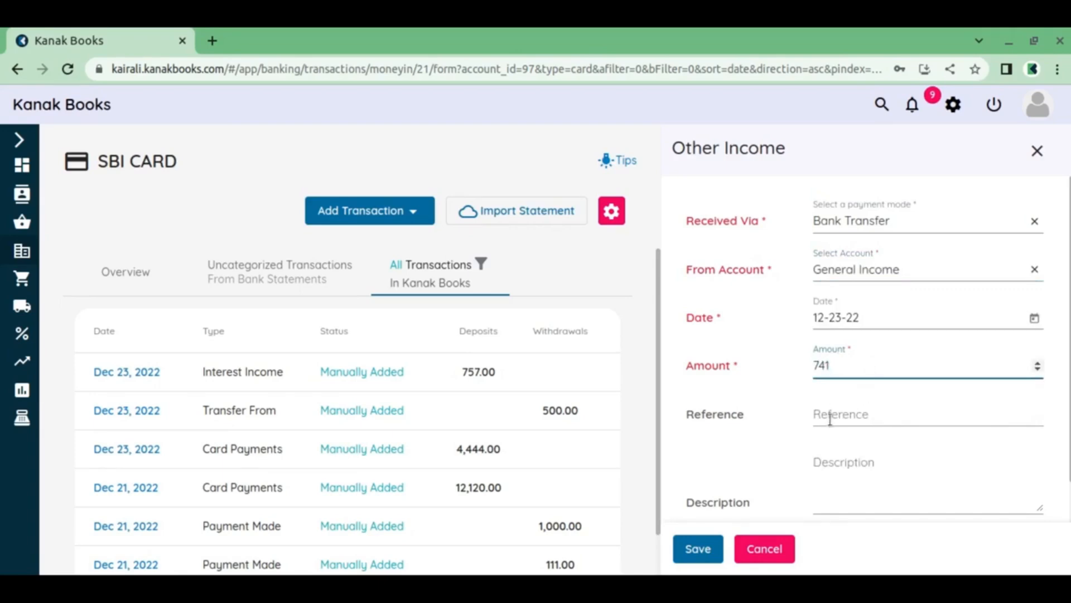
{"action": "type", "text": "741"}
{"action": "scroll", "coordinate": [830, 419], "scroll_direction": "down", "scroll_amount": 2}
{"action": "left_click", "coordinate": [698, 540]}
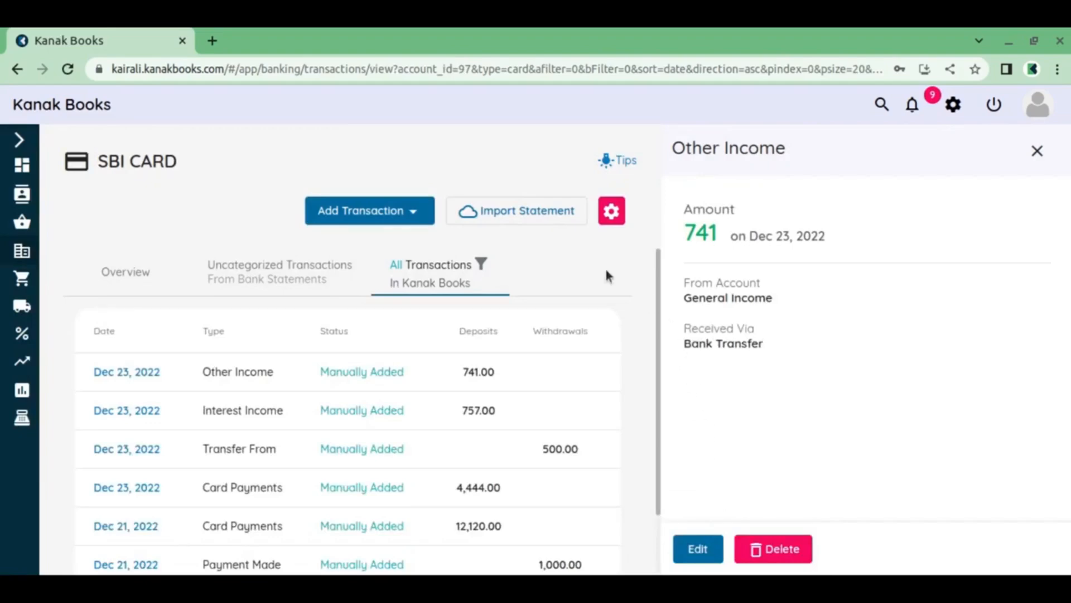
Start another Other Income transaction on SBI CARD, received via Cash from the General Income account
{"action": "left_click", "coordinate": [400, 217]}
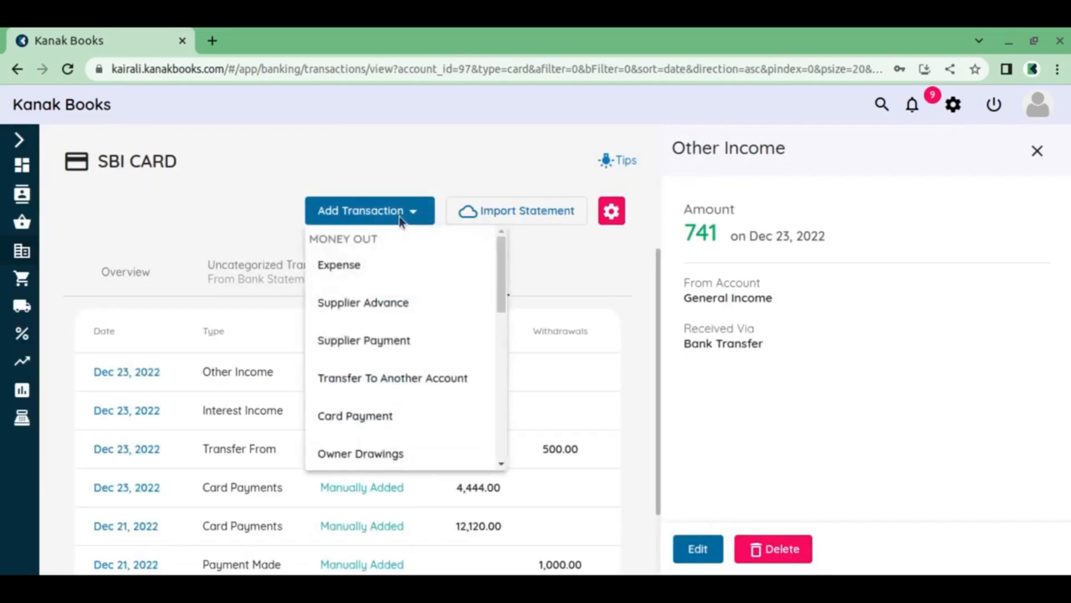
{"action": "scroll", "coordinate": [401, 330], "scroll_direction": "down", "scroll_amount": 5}
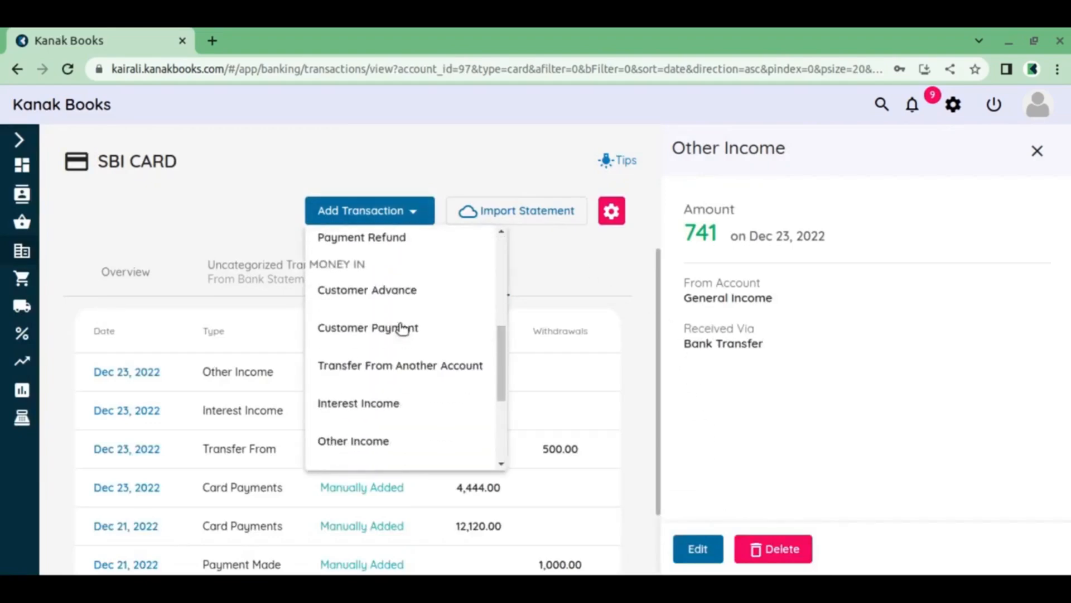
{"action": "scroll", "coordinate": [383, 413], "scroll_direction": "down", "scroll_amount": 2}
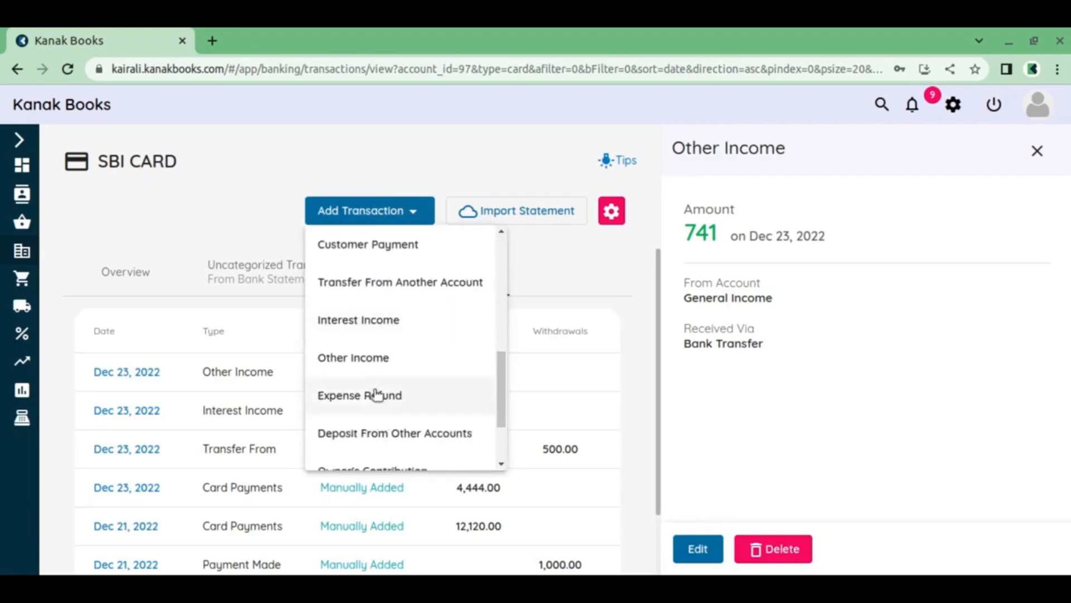
{"action": "left_click", "coordinate": [397, 367]}
{"action": "left_click", "coordinate": [883, 225]}
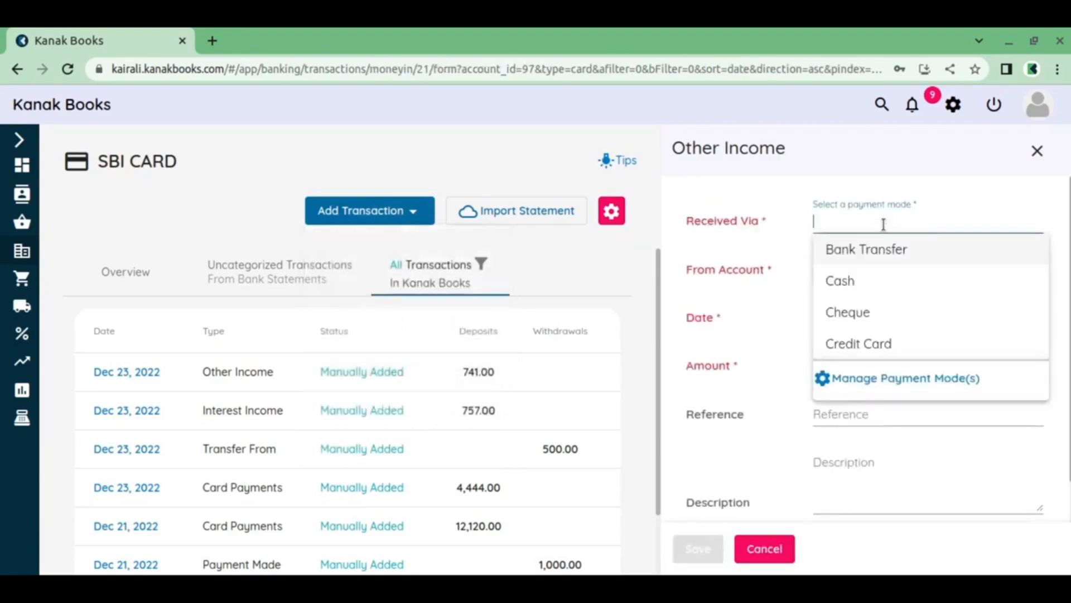
{"action": "left_click", "coordinate": [878, 277]}
{"action": "left_click", "coordinate": [877, 272]}
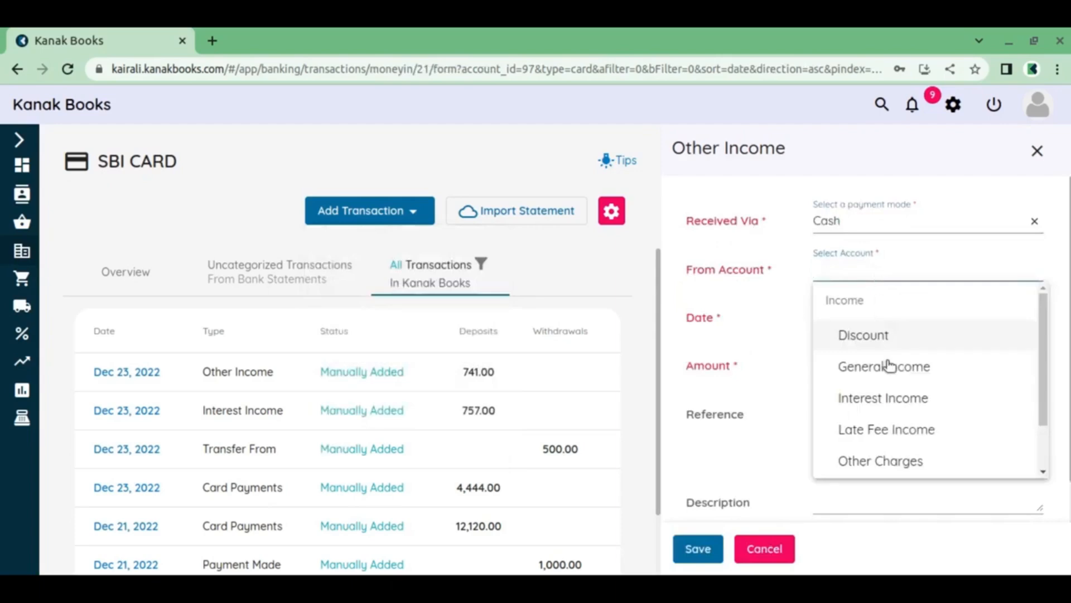
{"action": "left_click", "coordinate": [902, 373]}
Set the other income amount to 417 and save the transaction
{"action": "left_click", "coordinate": [869, 366]}
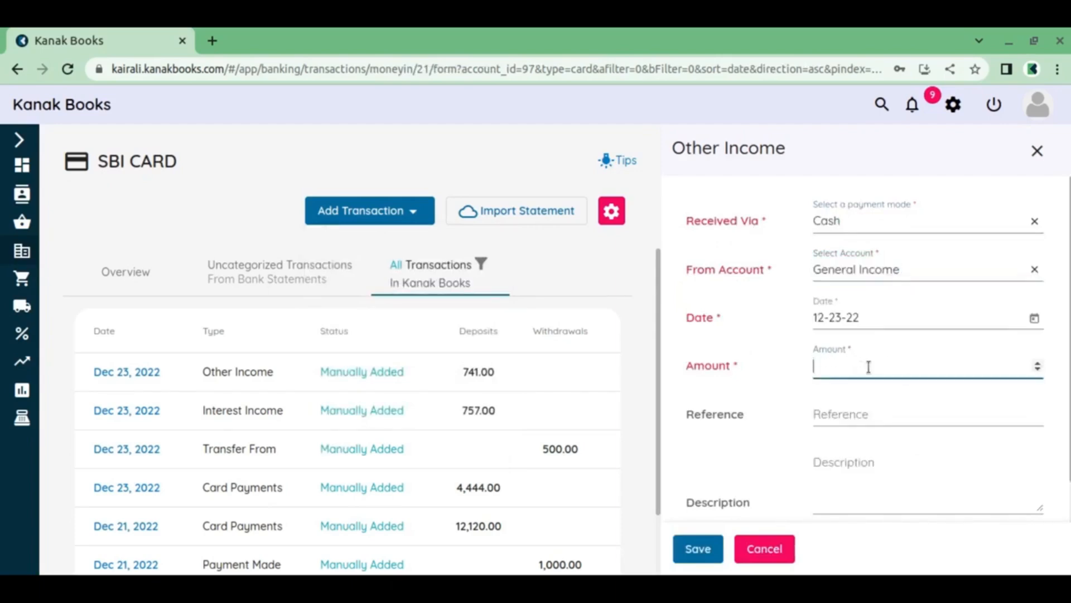
{"action": "type", "text": "417"}
{"action": "scroll", "coordinate": [827, 448], "scroll_direction": "down", "scroll_amount": 3}
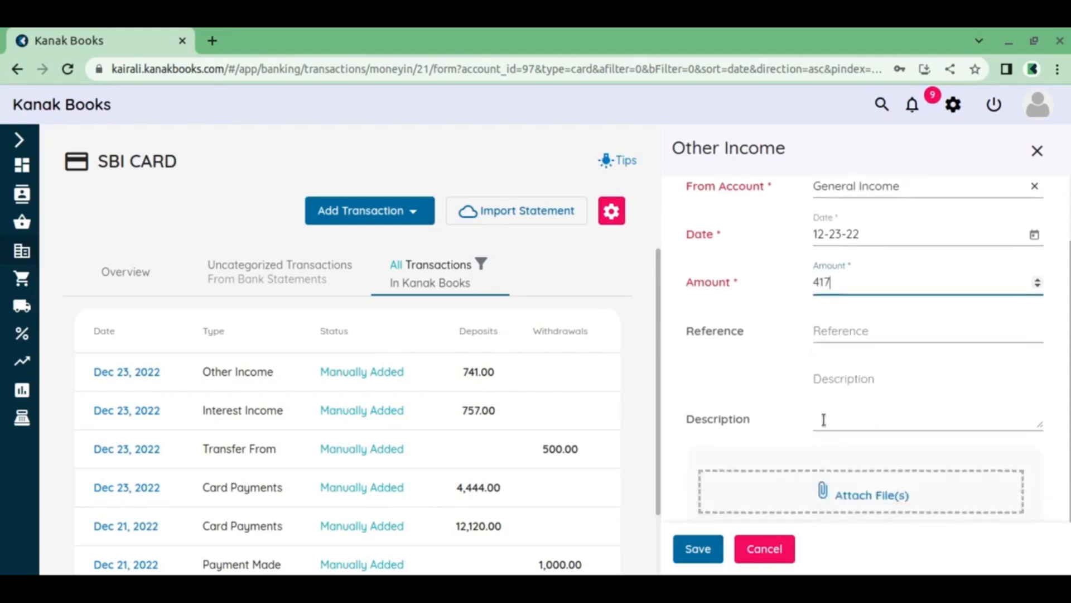
{"action": "left_click", "coordinate": [714, 550]}
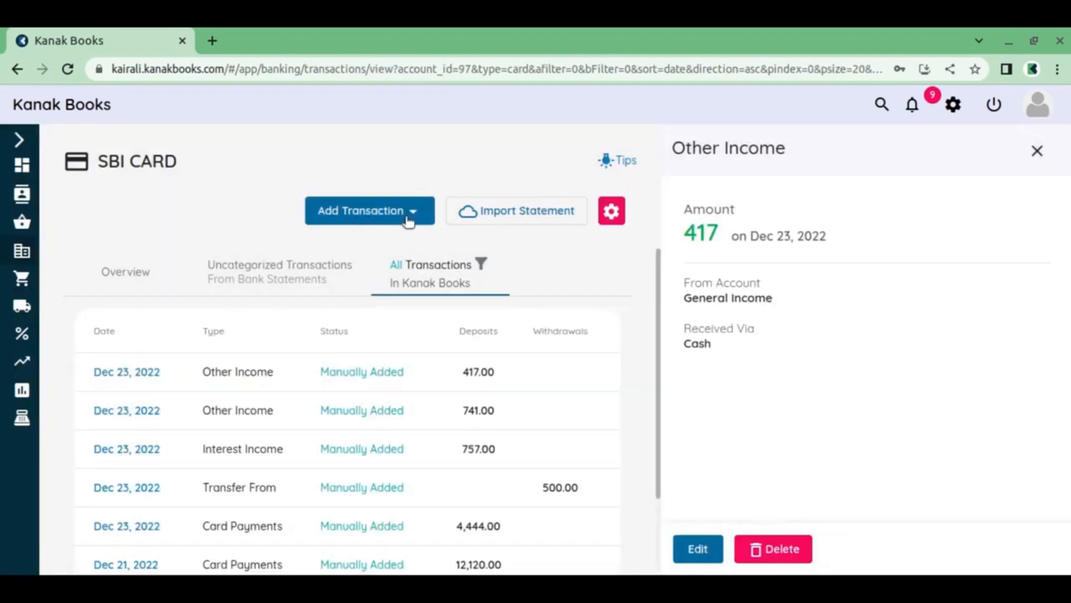
Start an Expense Refund on SBI CARD from supplier The Bankers with Furniture and Equipment as the From Account
{"action": "left_click", "coordinate": [409, 219]}
{"action": "scroll", "coordinate": [393, 342], "scroll_direction": "down", "scroll_amount": 5}
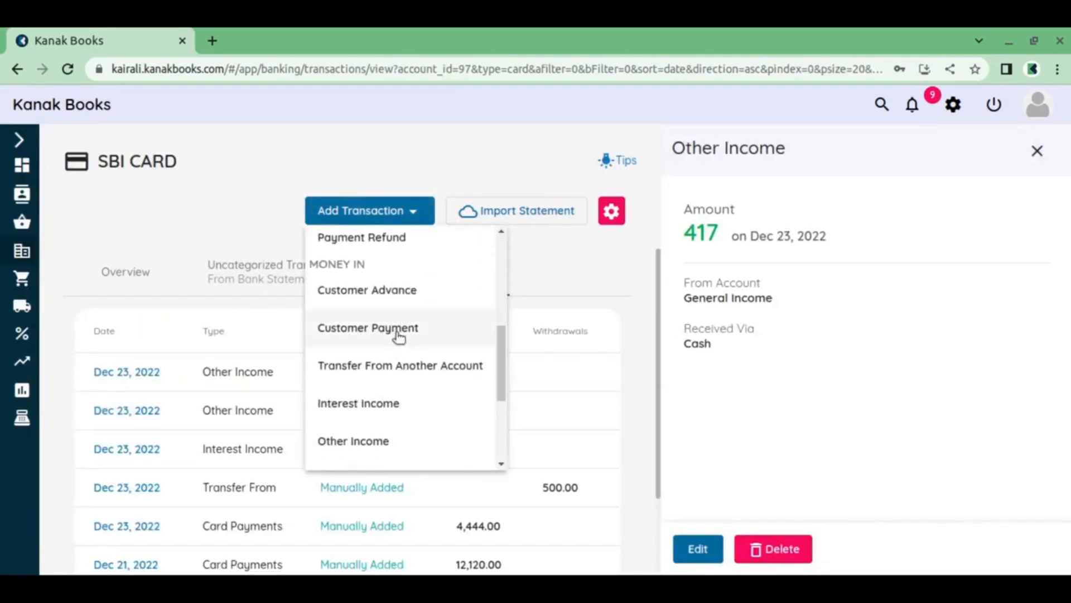
{"action": "scroll", "coordinate": [401, 374], "scroll_direction": "down", "scroll_amount": 3}
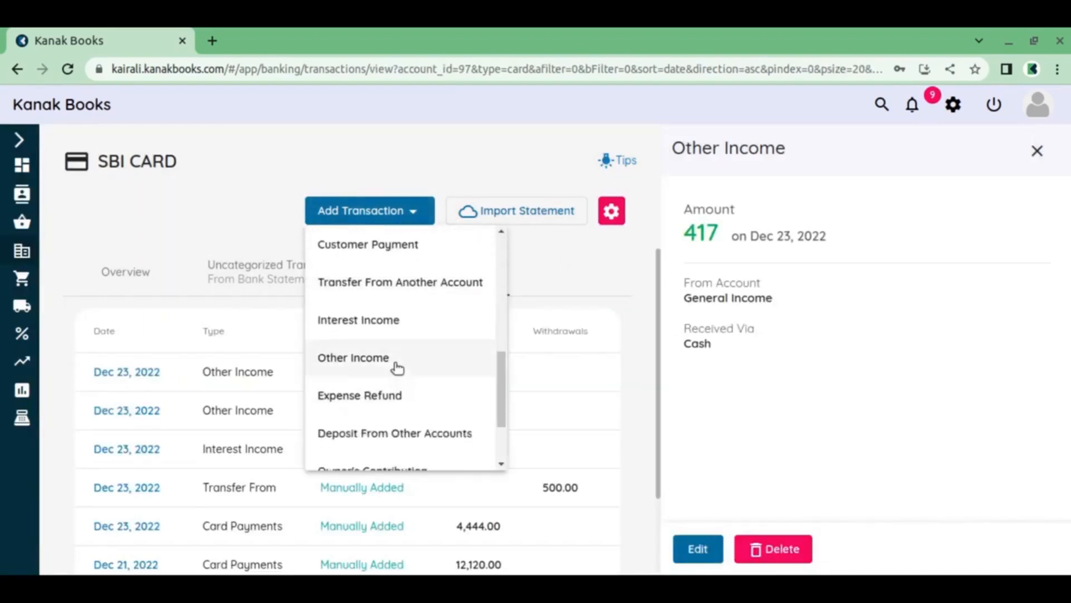
{"action": "left_click", "coordinate": [400, 400]}
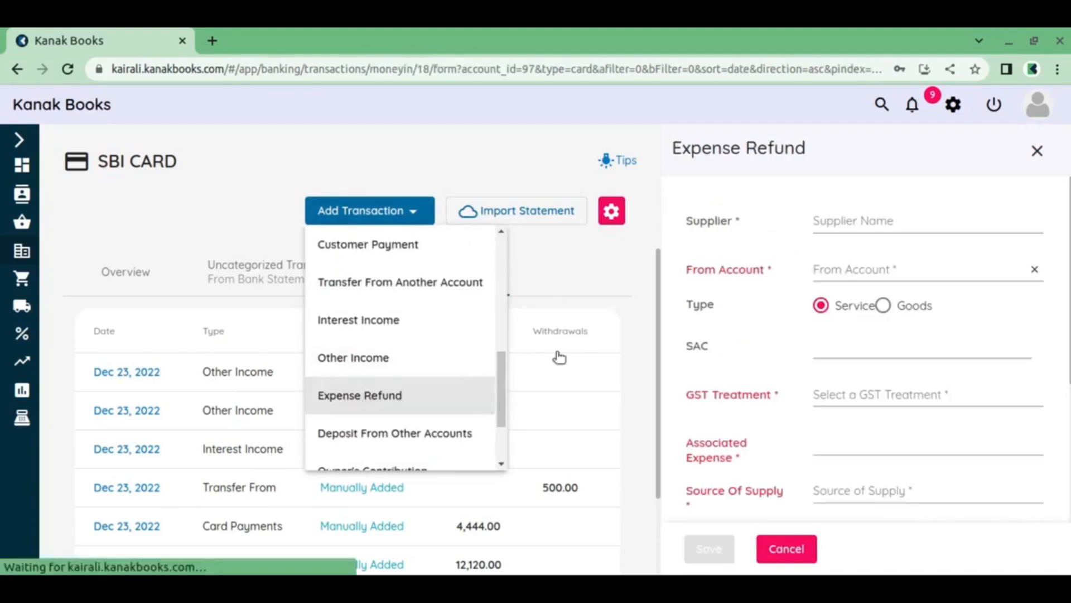
{"action": "left_click", "coordinate": [831, 222]}
{"action": "left_click", "coordinate": [866, 279]}
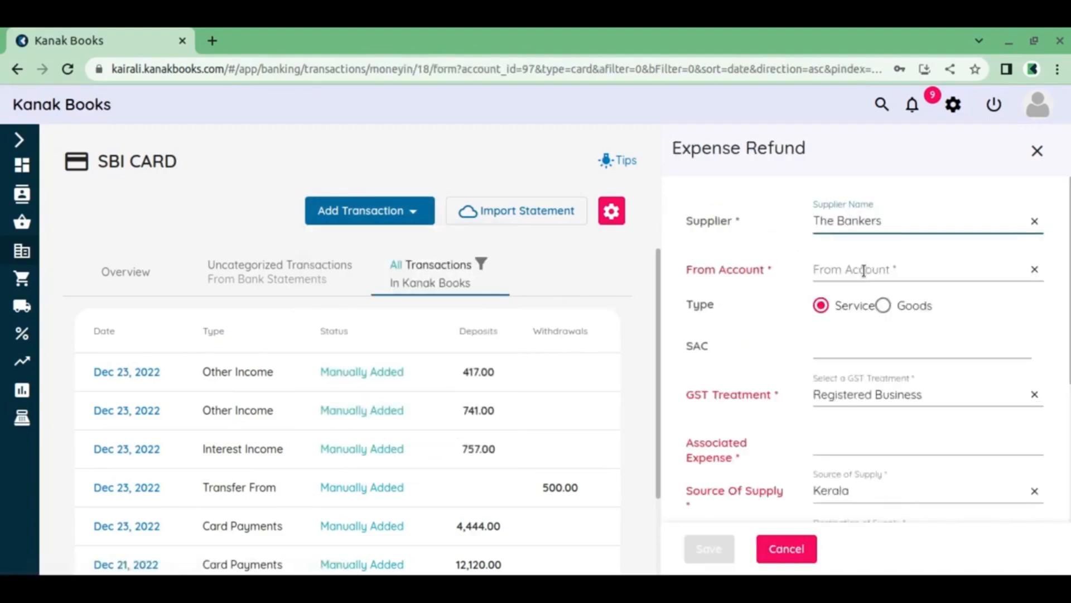
{"action": "left_click", "coordinate": [860, 273]}
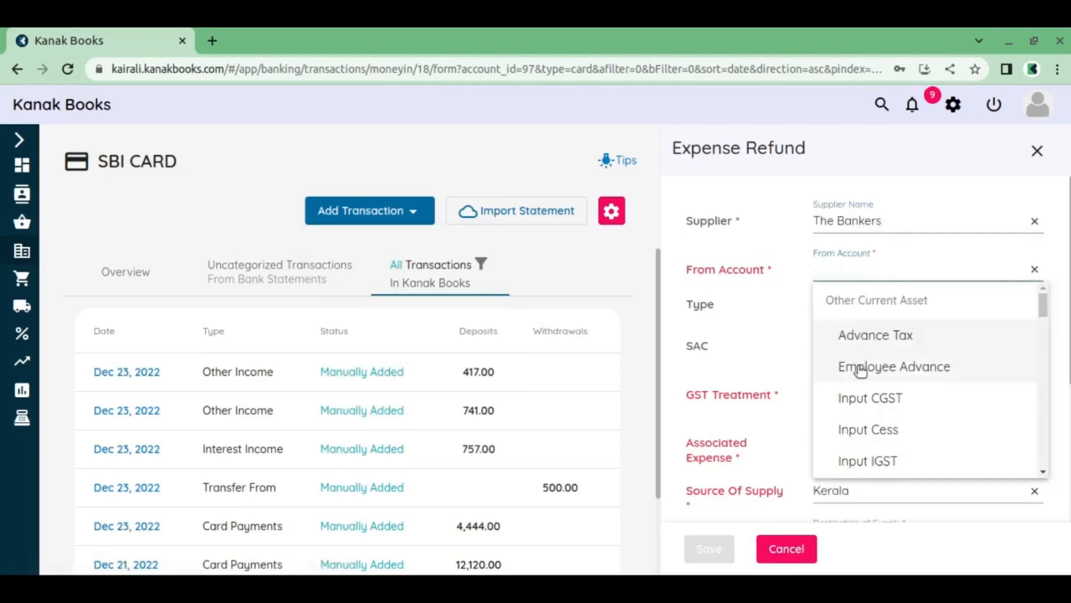
{"action": "scroll", "coordinate": [862, 371], "scroll_direction": "down", "scroll_amount": 3}
{"action": "scroll", "coordinate": [866, 375], "scroll_direction": "down", "scroll_amount": 6}
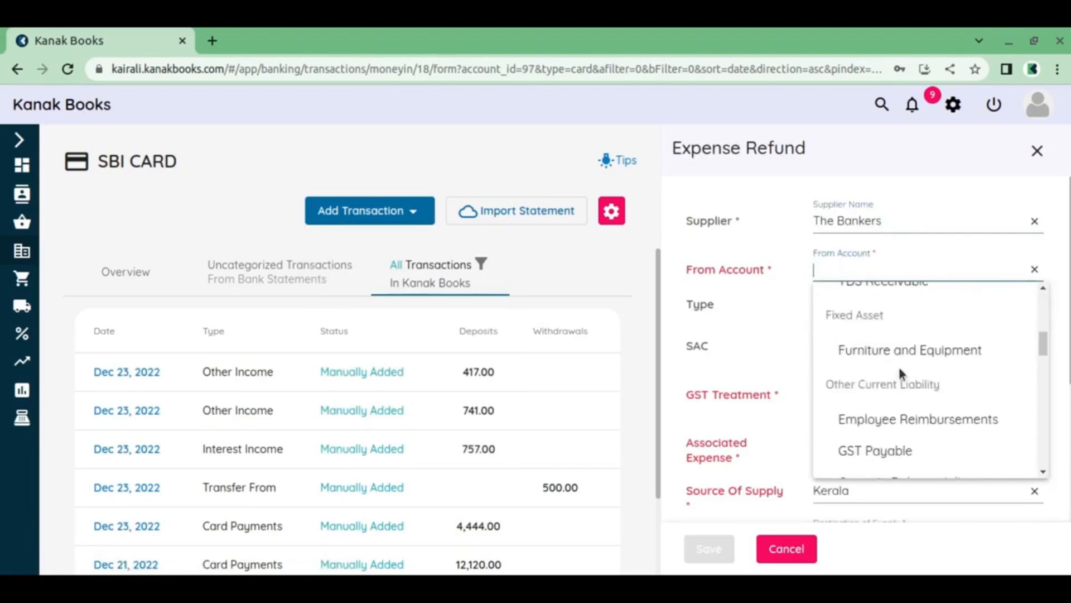
{"action": "left_click", "coordinate": [909, 358]}
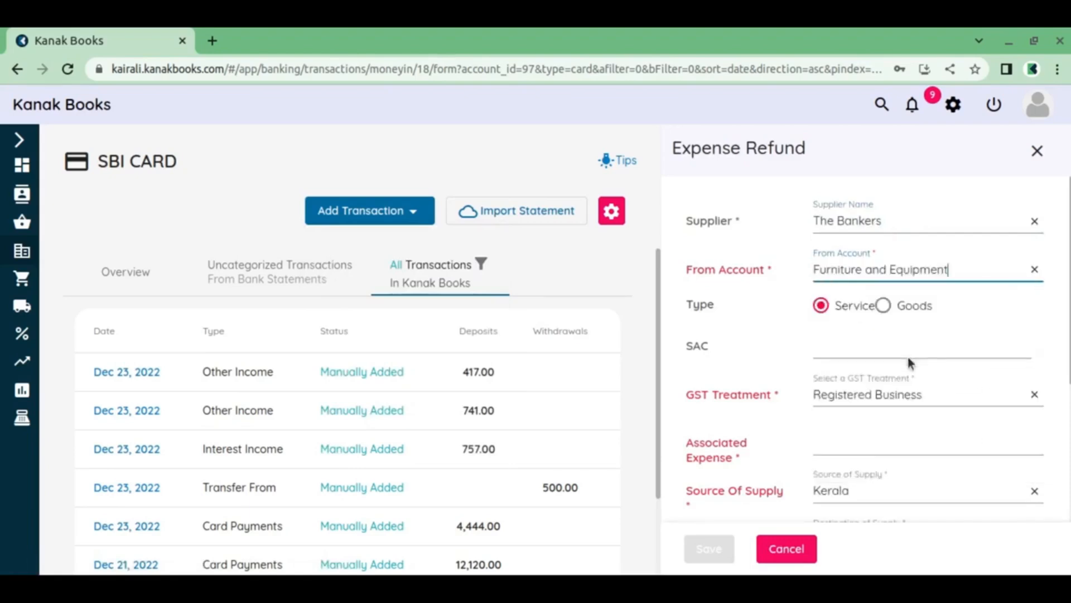
Set the expense refund's type to Goods with HSN 1474
{"action": "scroll", "coordinate": [907, 357], "scroll_direction": "down", "scroll_amount": 5}
{"action": "scroll", "coordinate": [907, 360], "scroll_direction": "up", "scroll_amount": 5}
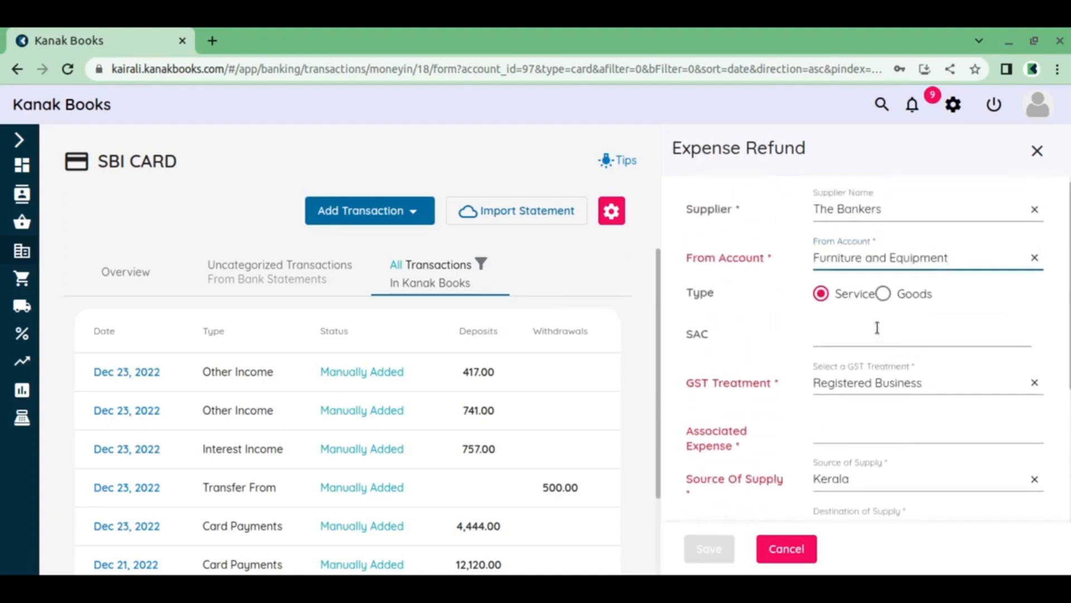
{"action": "left_click", "coordinate": [884, 293]}
{"action": "left_click", "coordinate": [868, 336]}
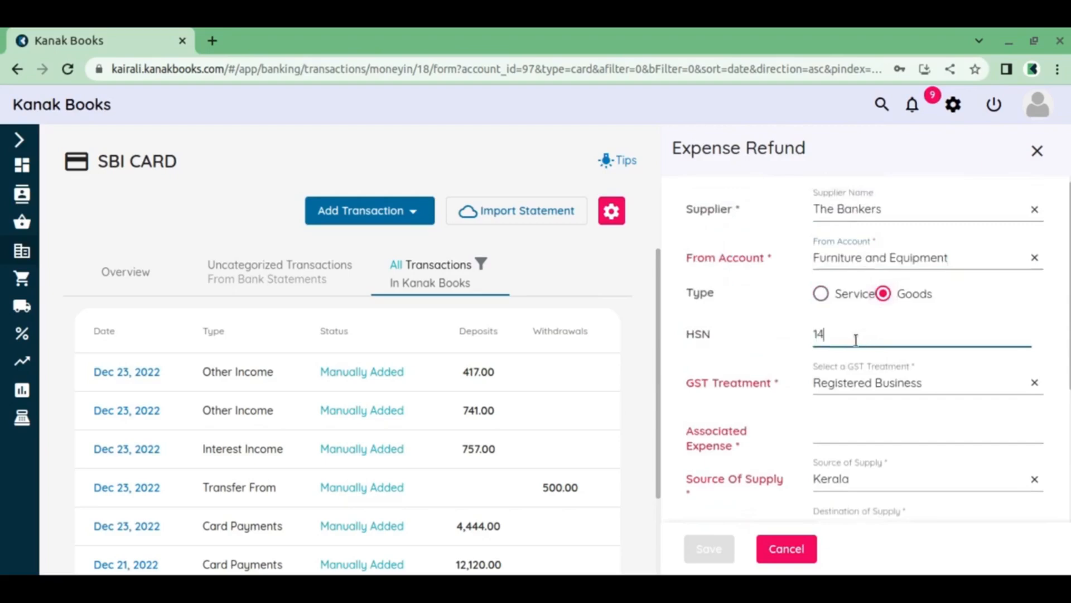
{"action": "type", "text": "1474"}
{"action": "scroll", "coordinate": [837, 363], "scroll_direction": "down", "scroll_amount": 2}
Try to choose an associated expense, also with a different supplier selected, and discard the expense refund
{"action": "left_click", "coordinate": [829, 311]}
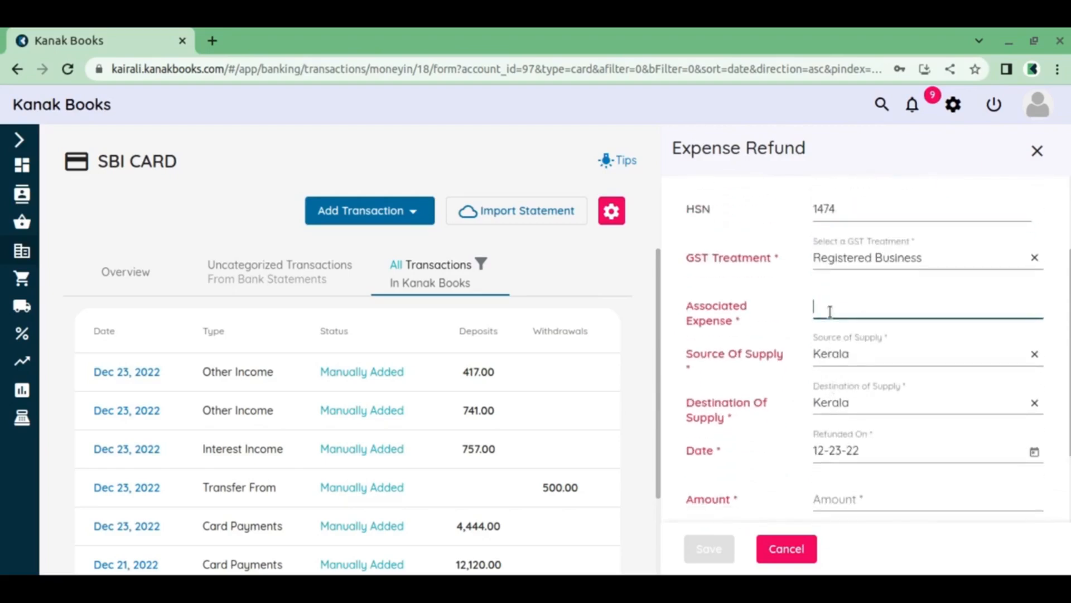
{"action": "scroll", "coordinate": [847, 397], "scroll_direction": "up", "scroll_amount": 3}
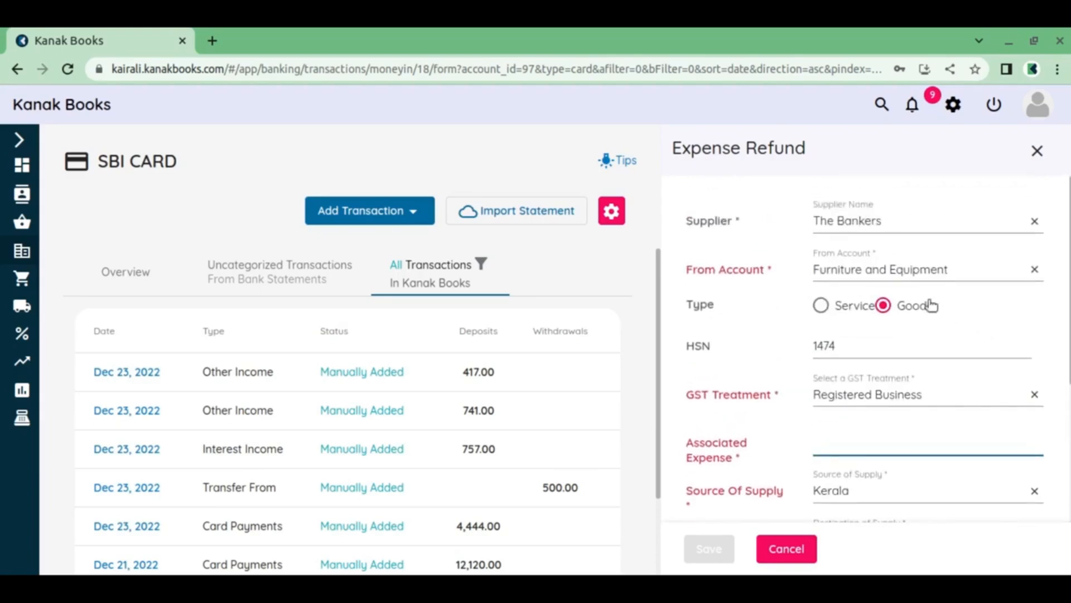
{"action": "left_click", "coordinate": [1034, 221]}
{"action": "left_click", "coordinate": [878, 251]}
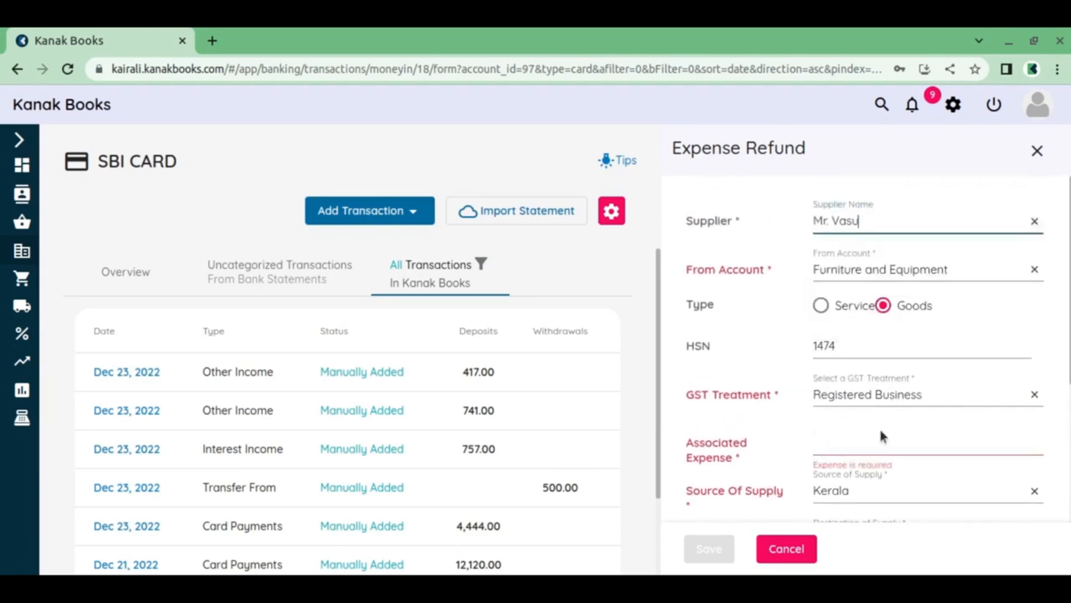
{"action": "left_click", "coordinate": [861, 445]}
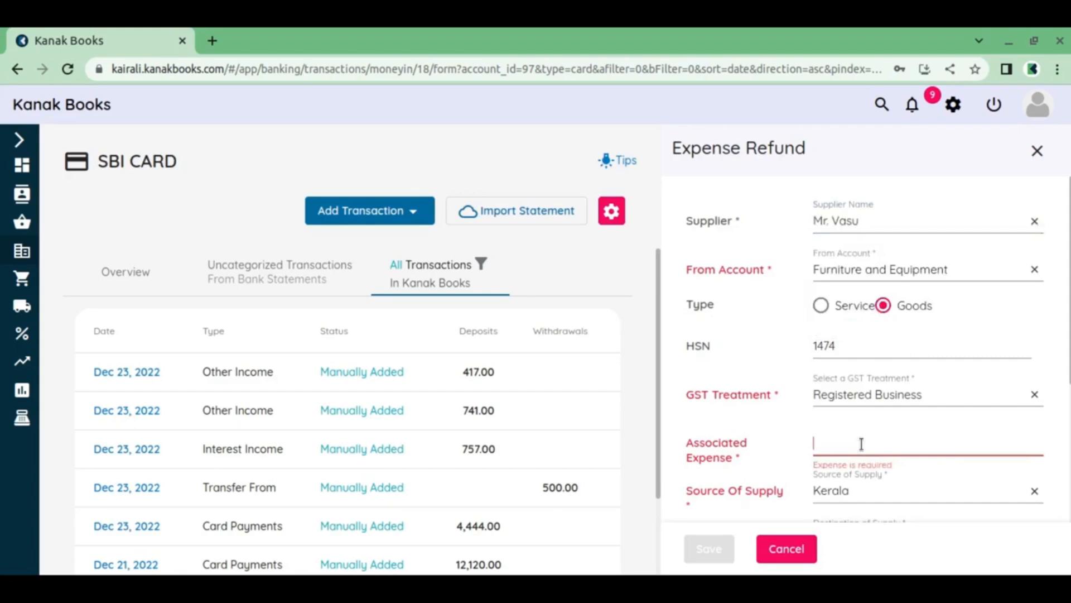
{"action": "left_click", "coordinate": [1037, 151]}
Start a Deposit From Other Accounts transaction on SBI CARD, received via Cash from the Petty Cash account
{"action": "left_click", "coordinate": [811, 217]}
{"action": "scroll", "coordinate": [765, 402], "scroll_direction": "down", "scroll_amount": 6}
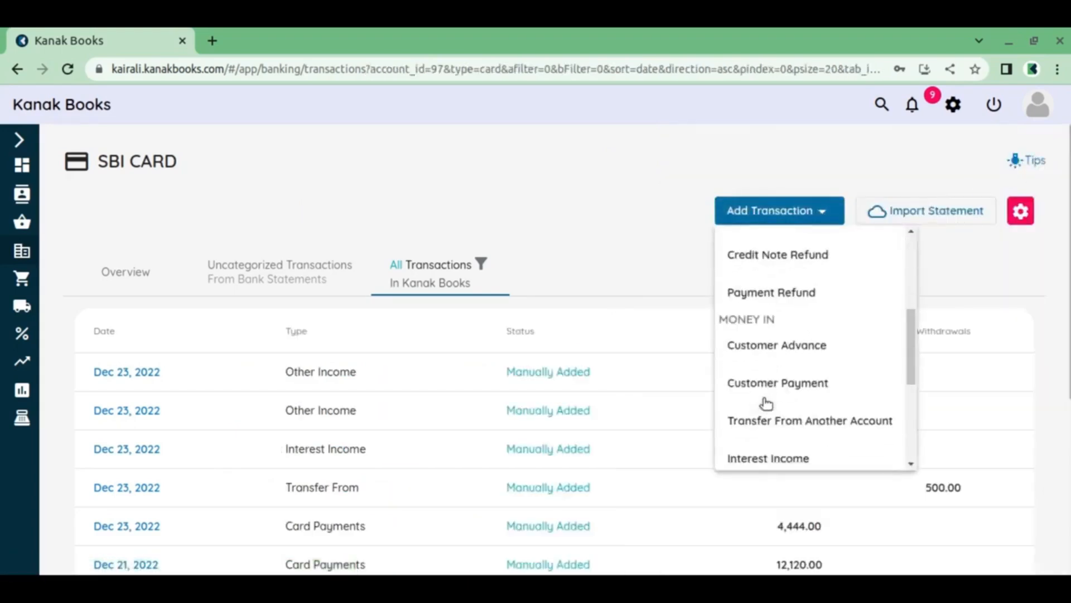
{"action": "left_click", "coordinate": [815, 435]}
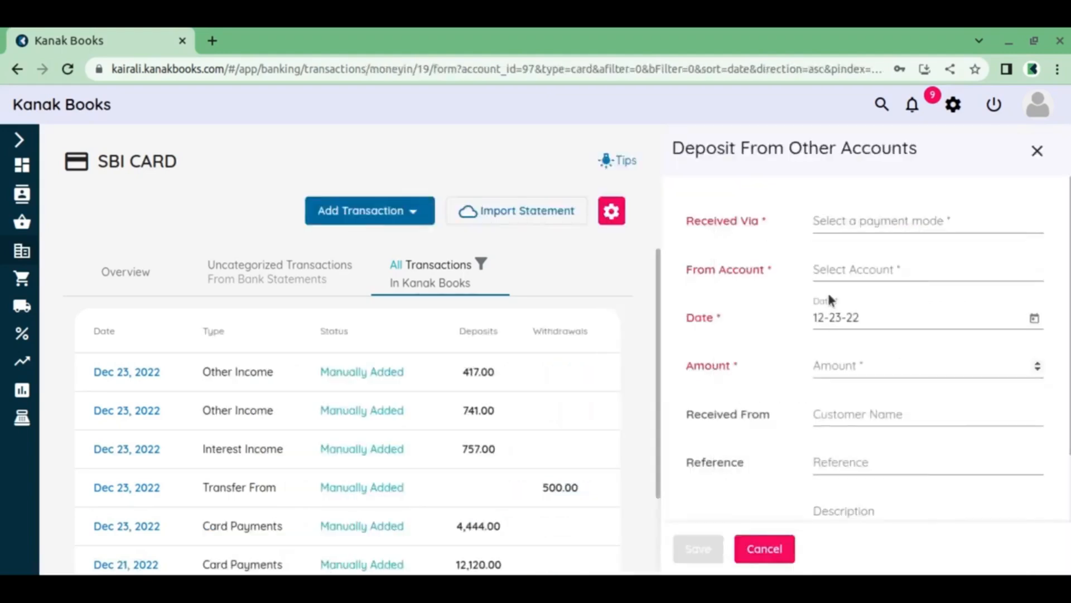
{"action": "left_click", "coordinate": [898, 224]}
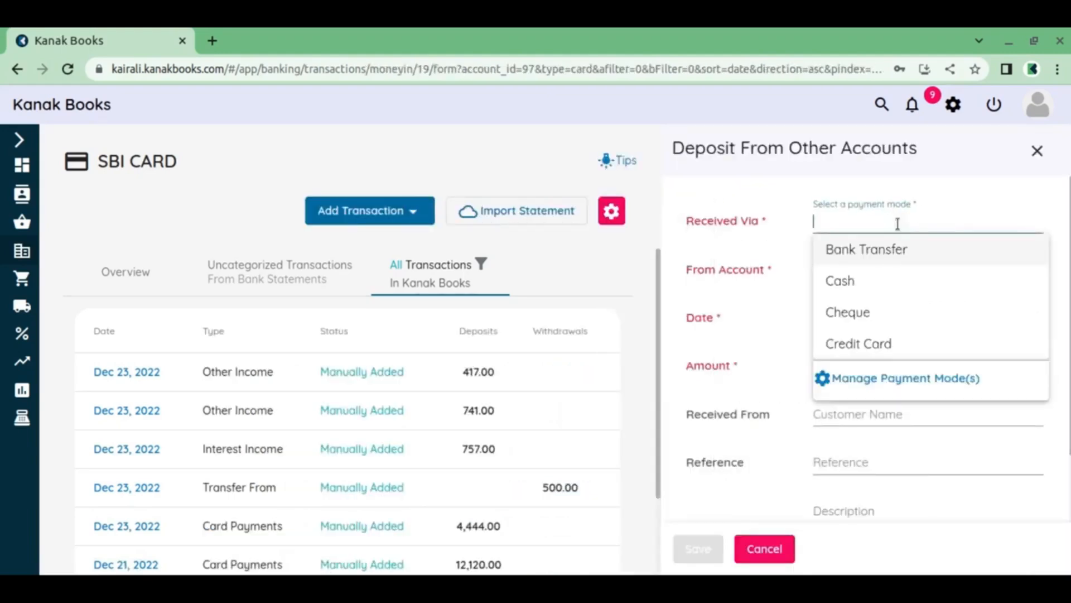
{"action": "left_click", "coordinate": [858, 285]}
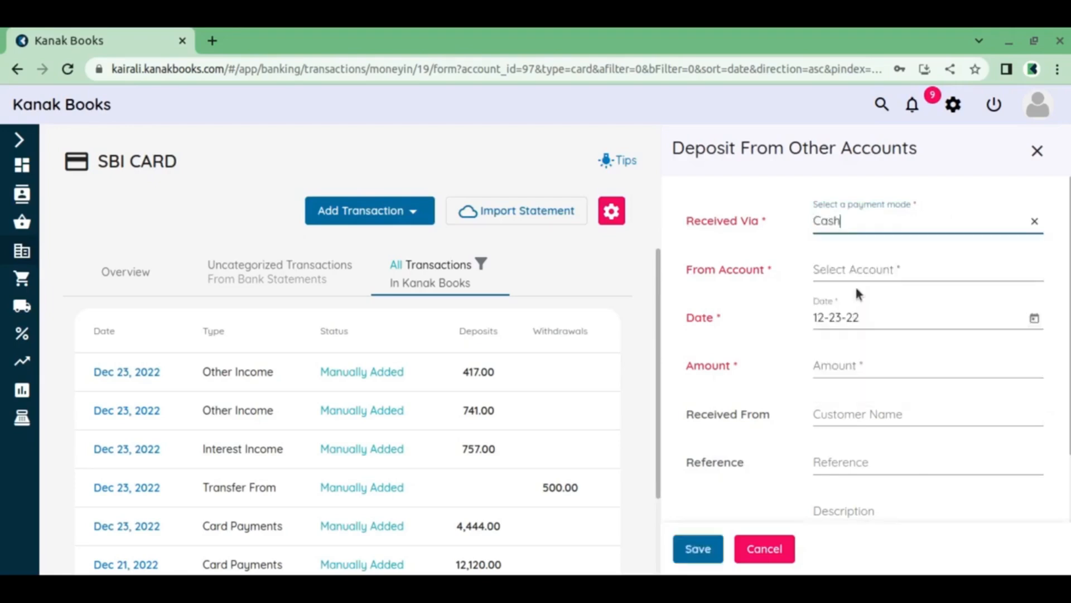
{"action": "left_click", "coordinate": [868, 273]}
{"action": "scroll", "coordinate": [879, 357], "scroll_direction": "down", "scroll_amount": 5}
{"action": "scroll", "coordinate": [888, 380], "scroll_direction": "down", "scroll_amount": 3}
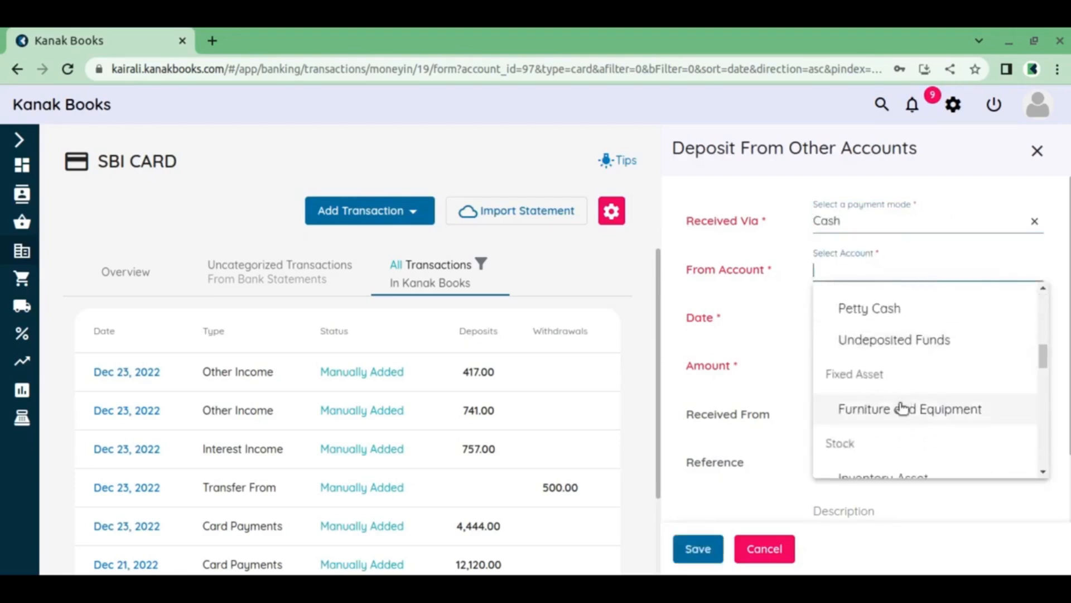
{"action": "left_click", "coordinate": [902, 309]}
Set the deposit amount to 2577, received from Cooper Labs, and save the transaction
{"action": "left_click", "coordinate": [873, 366]}
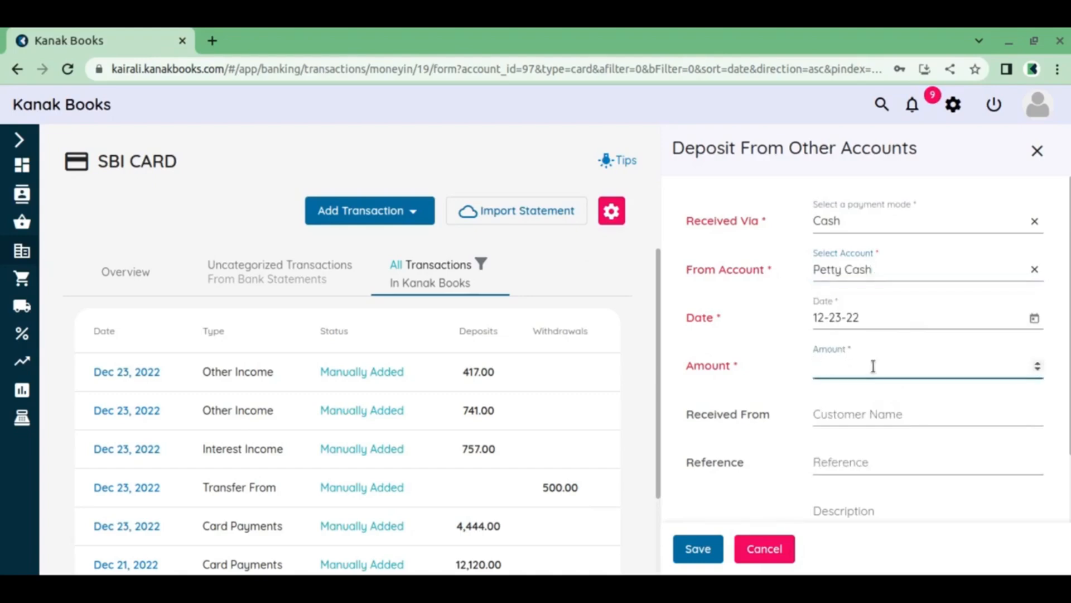
{"action": "left_click", "coordinate": [848, 424]}
{"action": "left_click", "coordinate": [863, 218]}
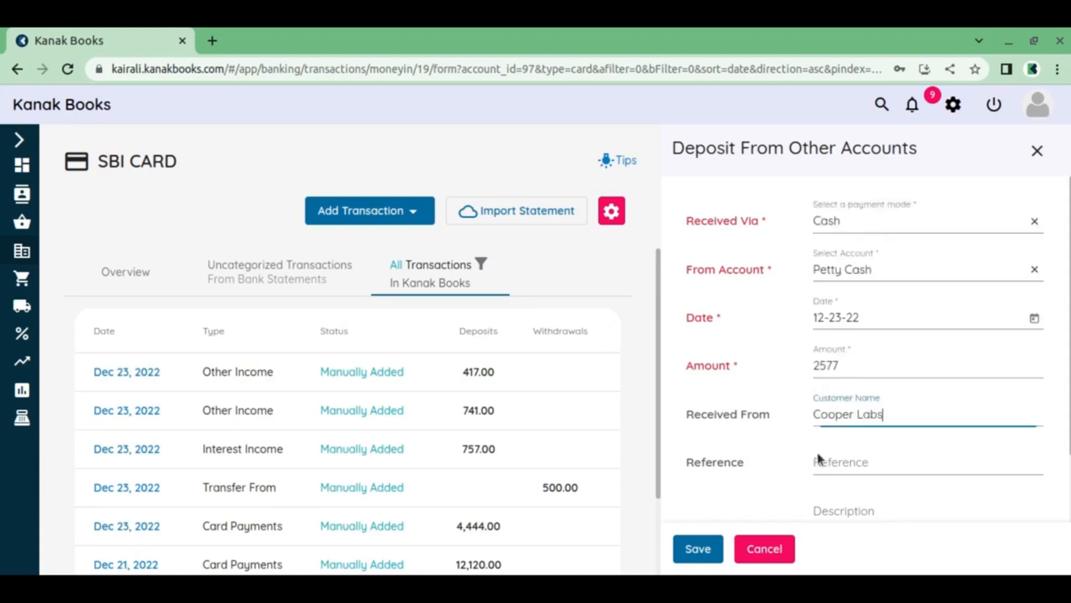
{"action": "left_click", "coordinate": [699, 552]}
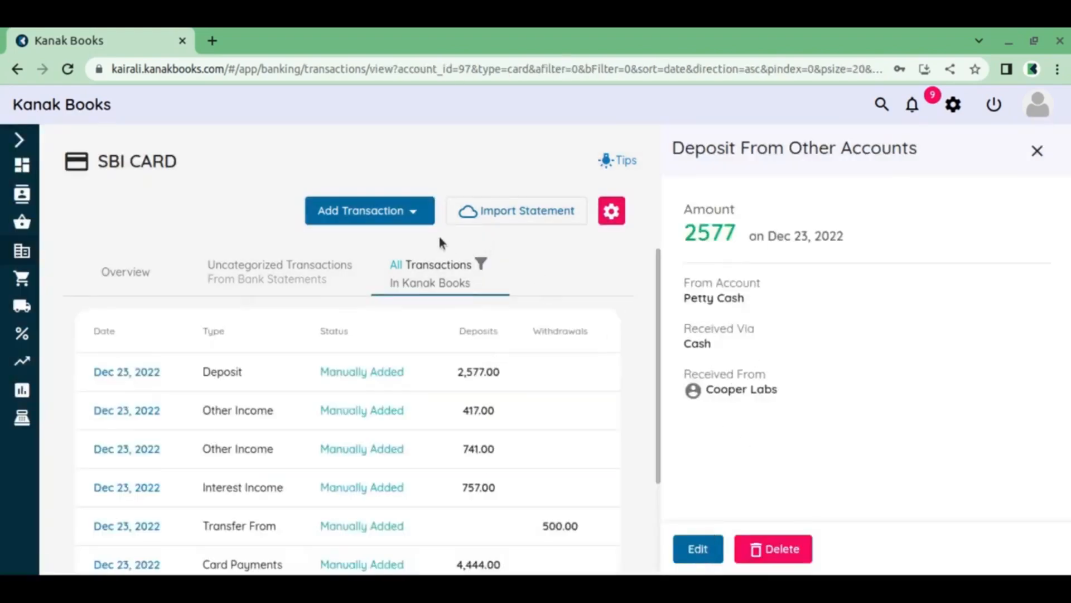
Start an Owner's Contribution transaction on SBI CARD, received via Cash
{"action": "left_click", "coordinate": [409, 213]}
{"action": "scroll", "coordinate": [418, 347], "scroll_direction": "down", "scroll_amount": 4}
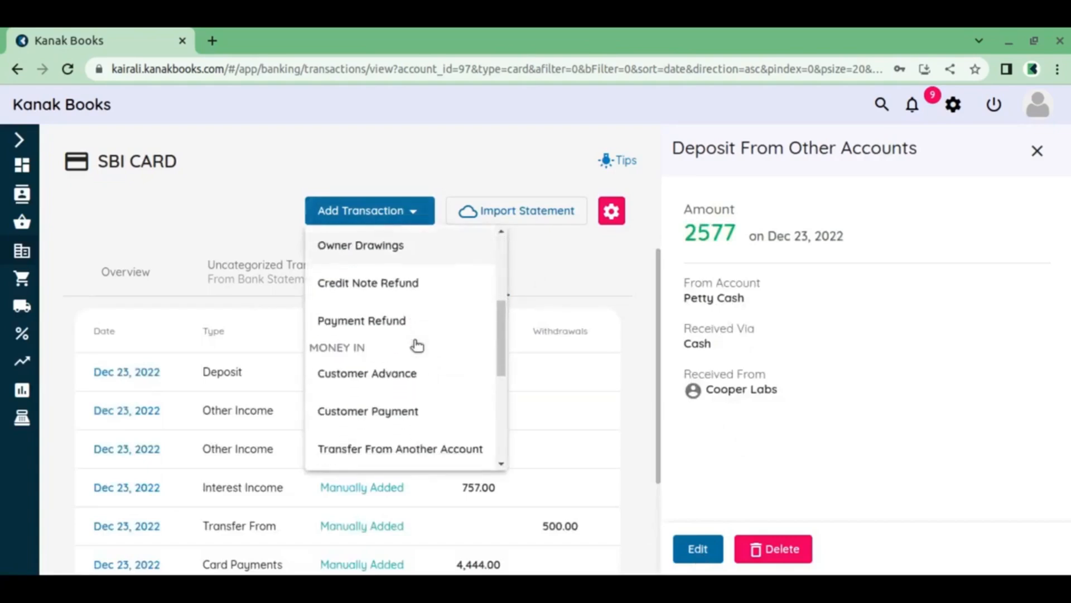
{"action": "scroll", "coordinate": [417, 346], "scroll_direction": "down", "scroll_amount": 1}
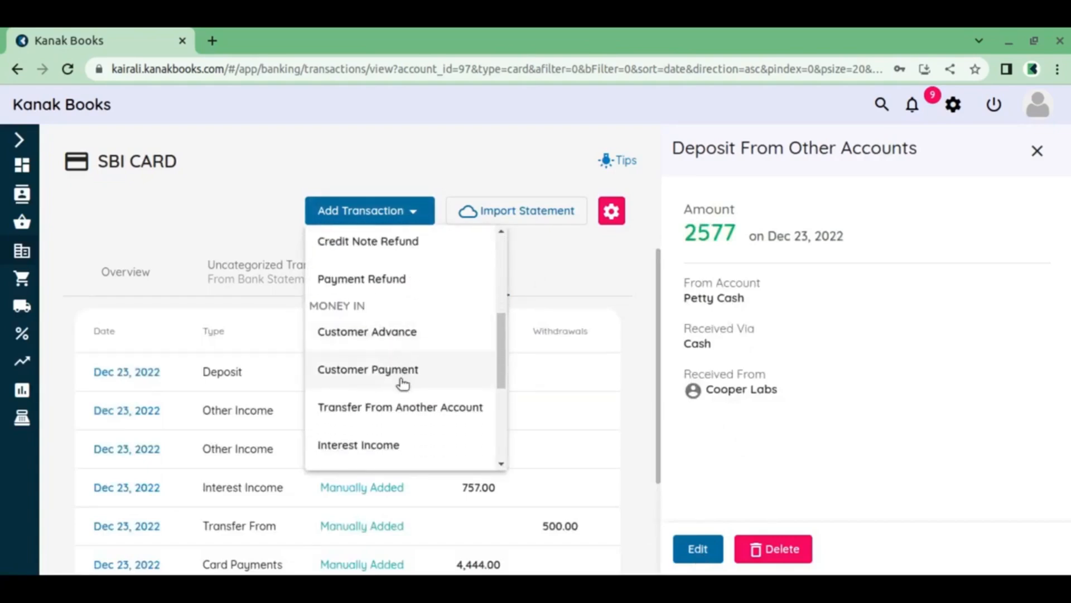
{"action": "scroll", "coordinate": [403, 384], "scroll_direction": "down", "scroll_amount": 4}
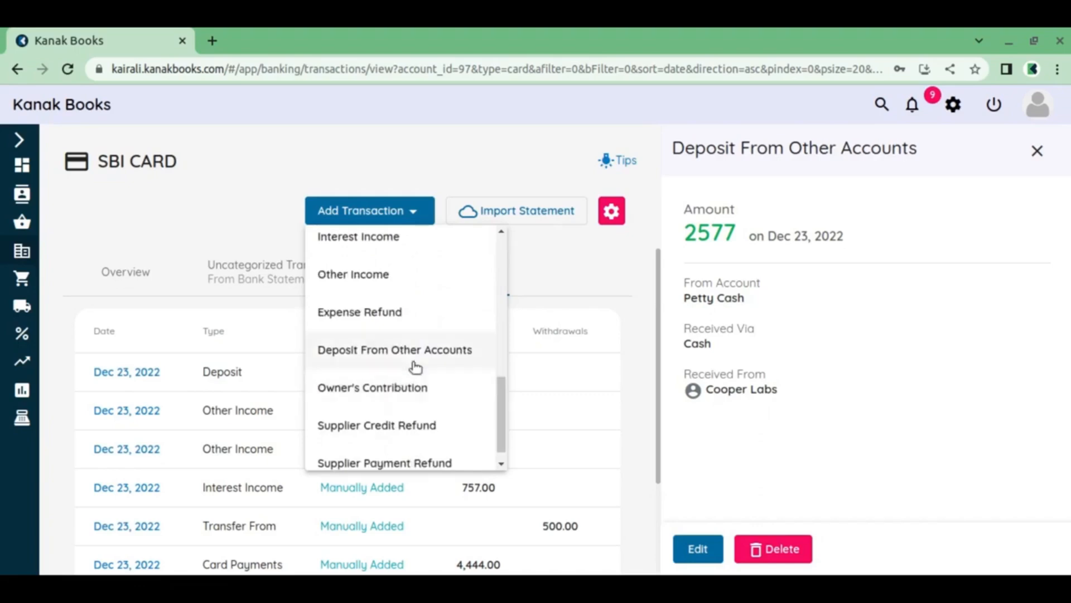
{"action": "scroll", "coordinate": [411, 390], "scroll_direction": "down", "scroll_amount": 1}
{"action": "left_click", "coordinate": [411, 372]}
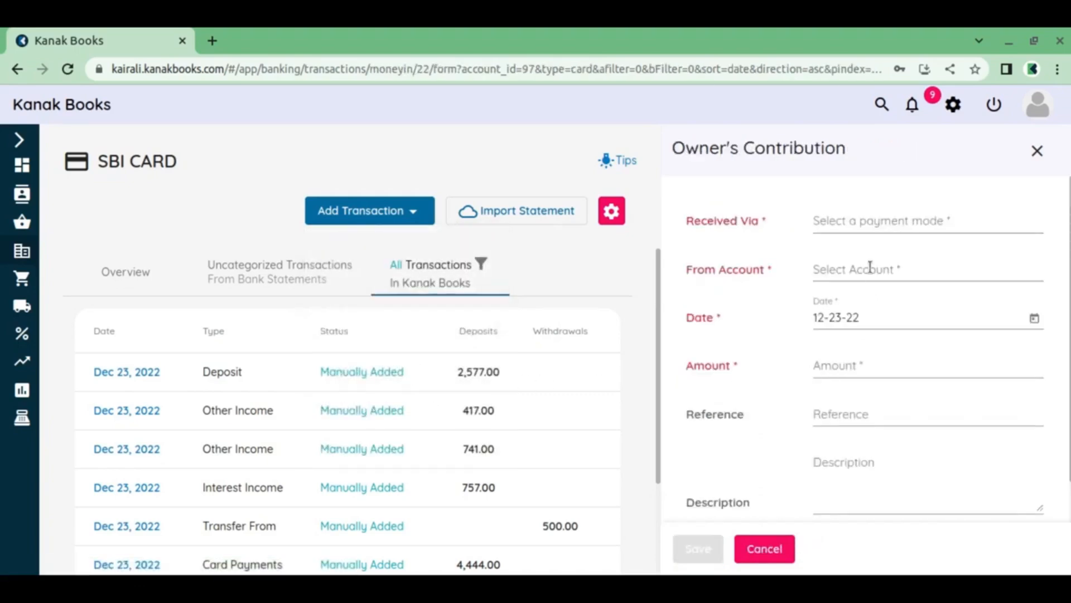
{"action": "left_click", "coordinate": [885, 222]}
{"action": "left_click", "coordinate": [864, 291]}
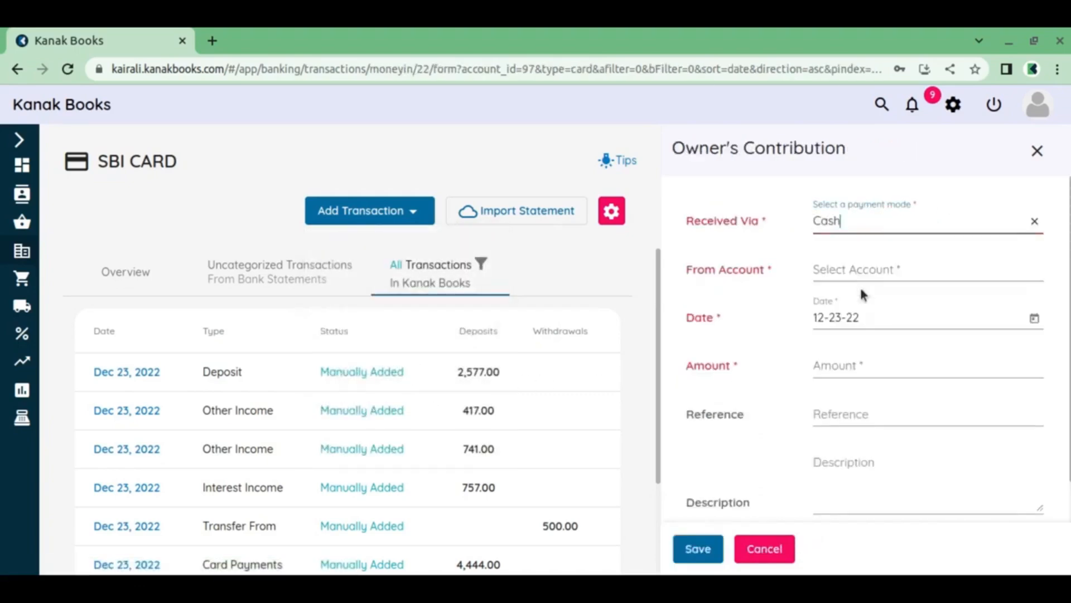
Set the owner's contribution to come from the Dividends Paid account with an amount of 7400, and save it
{"action": "left_click", "coordinate": [866, 272]}
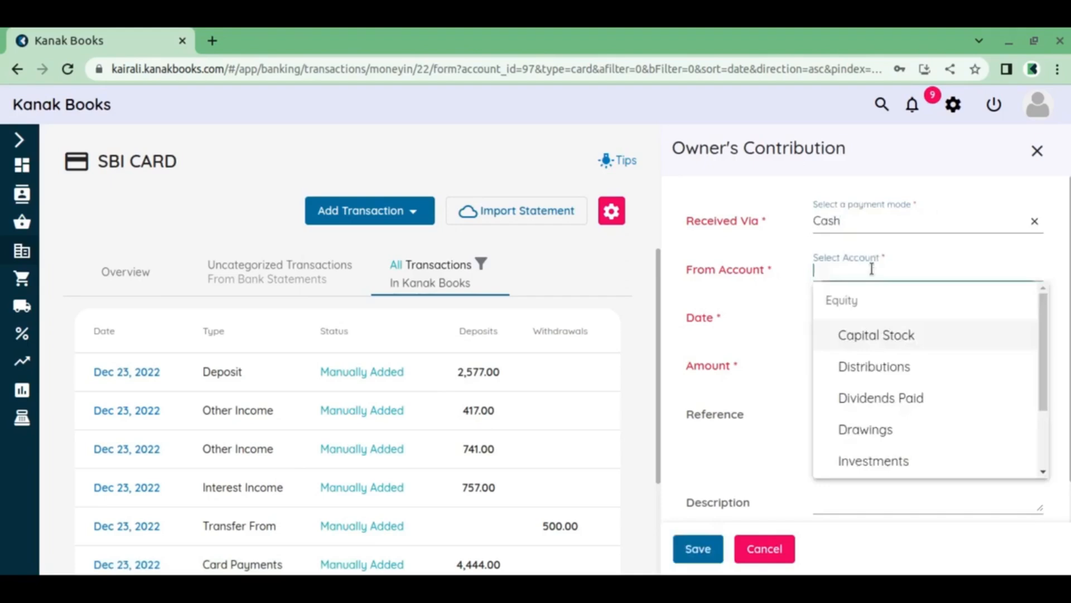
{"action": "left_click", "coordinate": [893, 398]}
{"action": "left_click", "coordinate": [864, 362]}
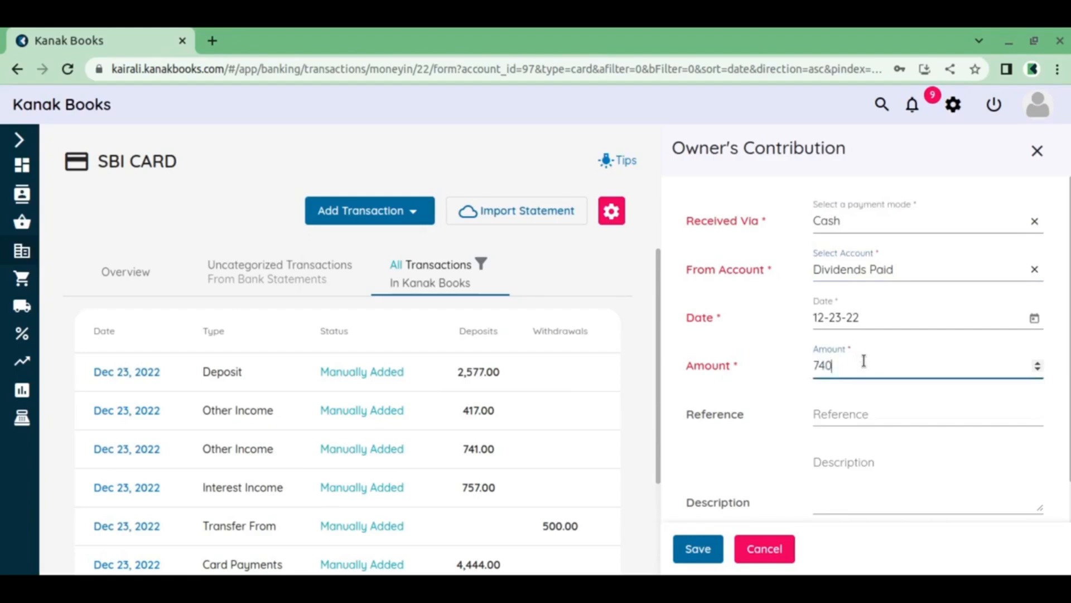
{"action": "type", "text": "7400"}
{"action": "left_click", "coordinate": [700, 547]}
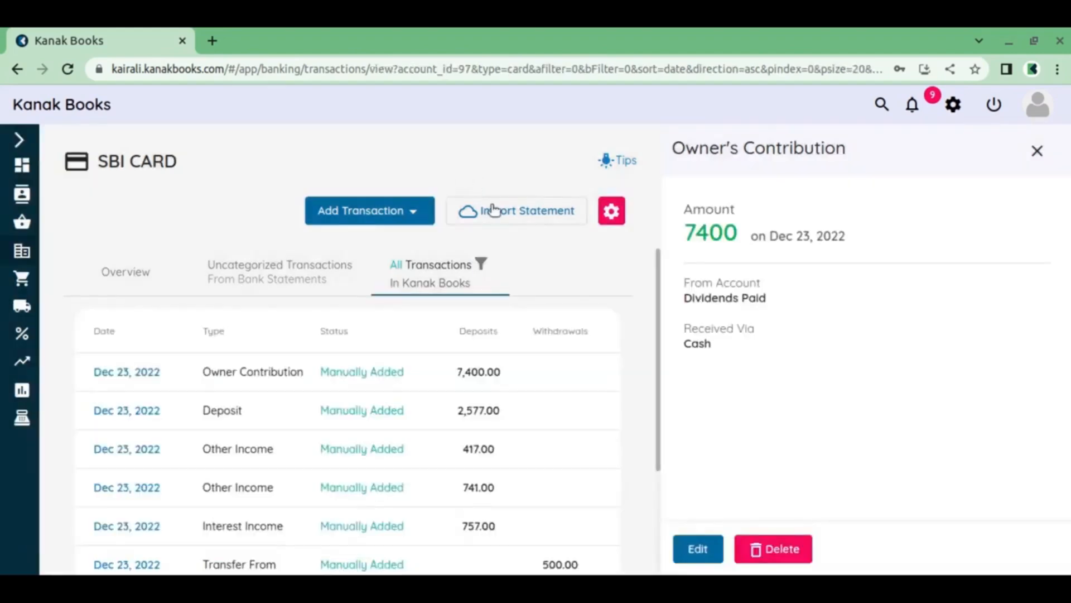
Start a Supplier Credit Refund on SBI CARD for the first listed supplier, paid via Bank Transfer
{"action": "left_click", "coordinate": [402, 218]}
{"action": "scroll", "coordinate": [383, 335], "scroll_direction": "down", "scroll_amount": 8}
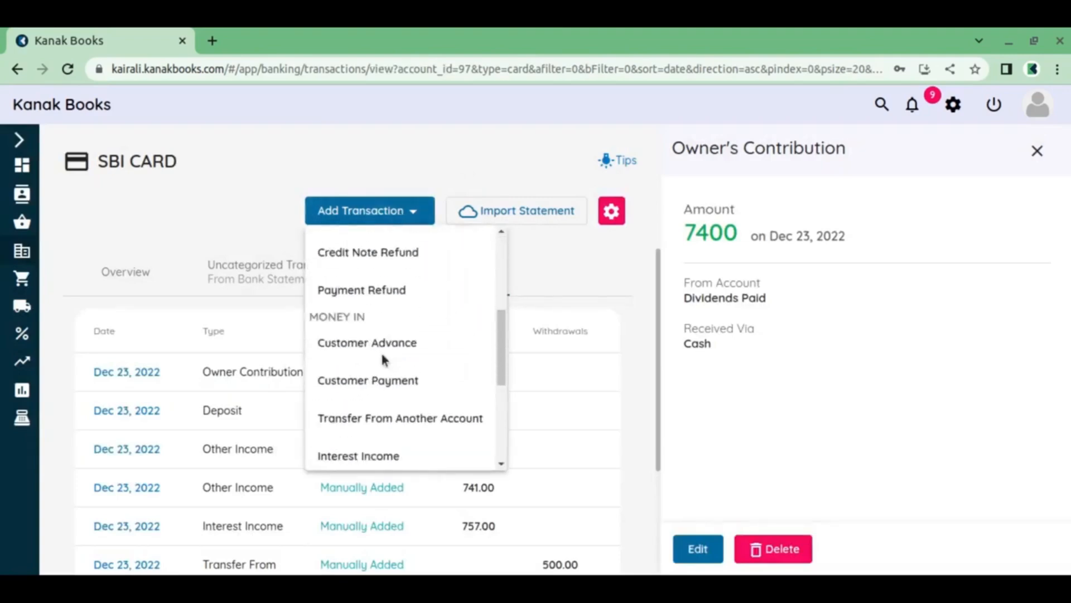
{"action": "scroll", "coordinate": [383, 359], "scroll_direction": "down", "scroll_amount": 3}
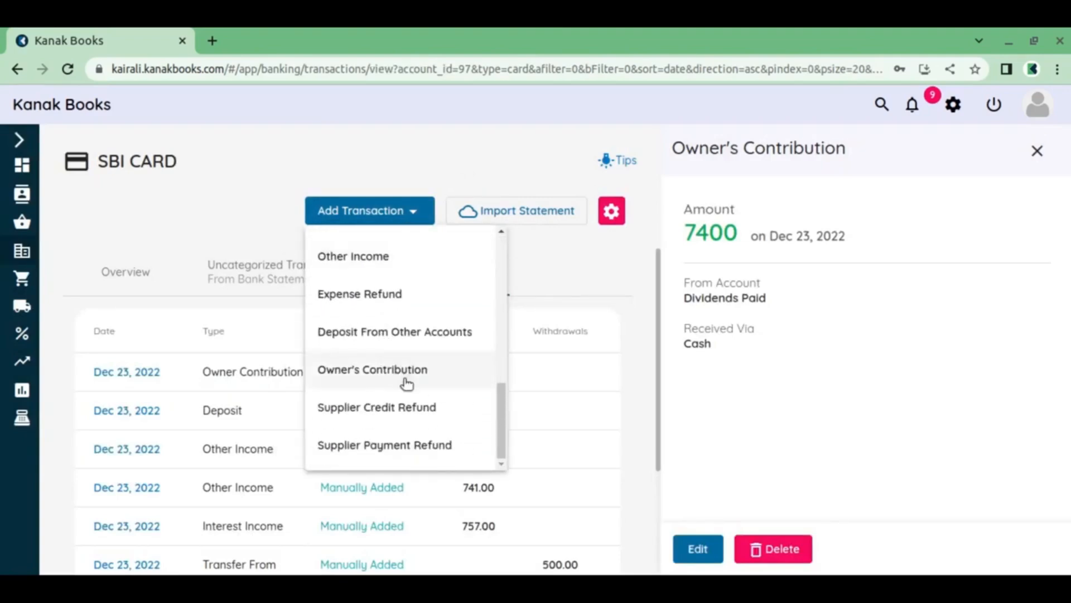
{"action": "left_click", "coordinate": [416, 416]}
{"action": "left_click", "coordinate": [870, 212]}
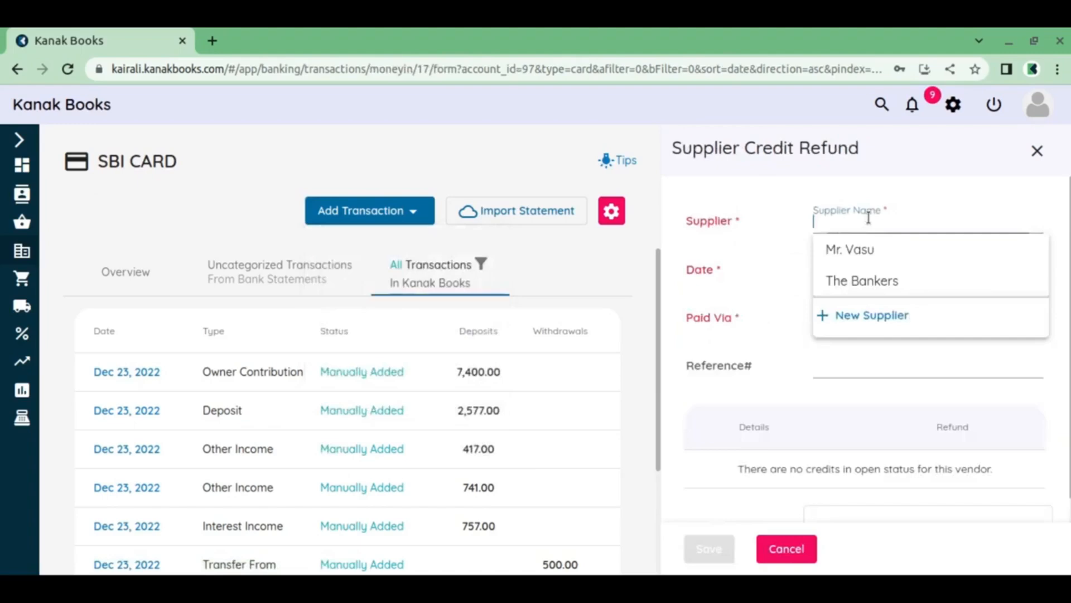
{"action": "left_click", "coordinate": [877, 258]}
{"action": "left_click", "coordinate": [881, 320]}
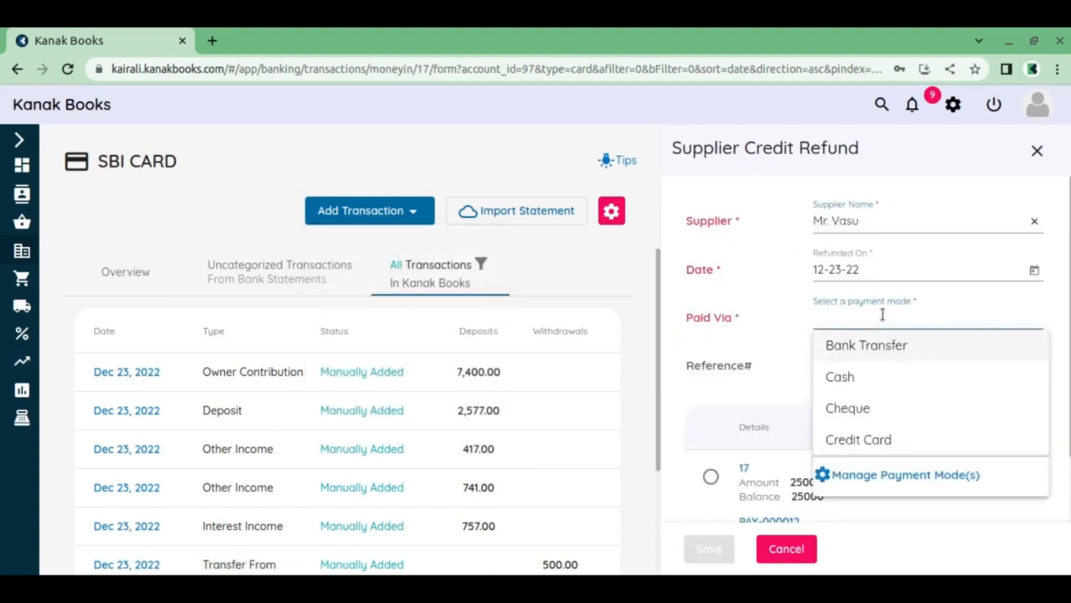
{"action": "left_click", "coordinate": [879, 346]}
Enter a refund of 233 against the second listed supplier credit, and discard the Supplier Credit Refund
{"action": "scroll", "coordinate": [820, 353], "scroll_direction": "down", "scroll_amount": 2}
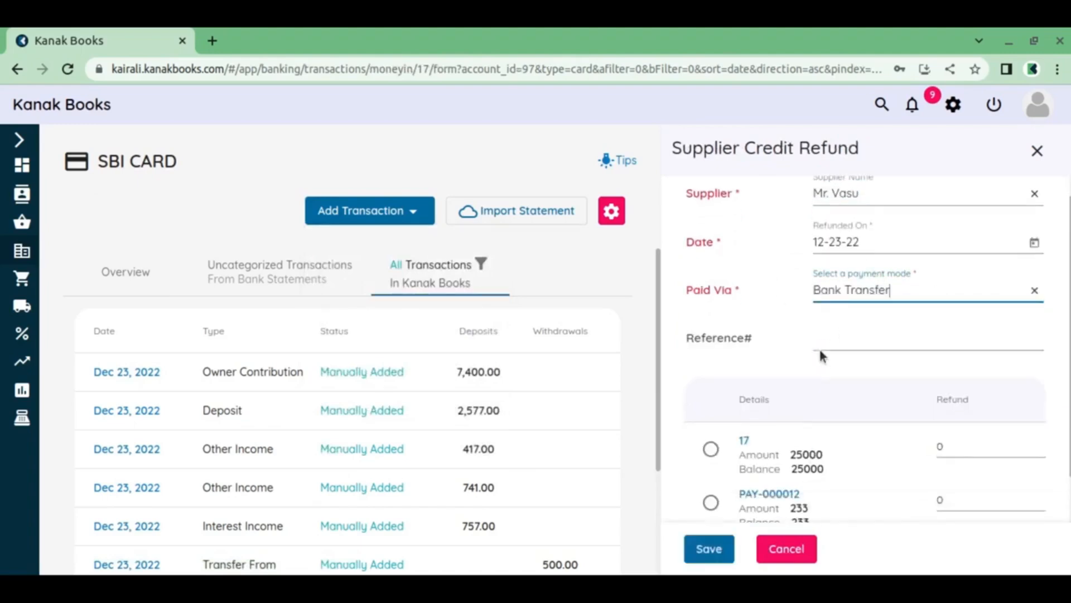
{"action": "left_click", "coordinate": [711, 406]}
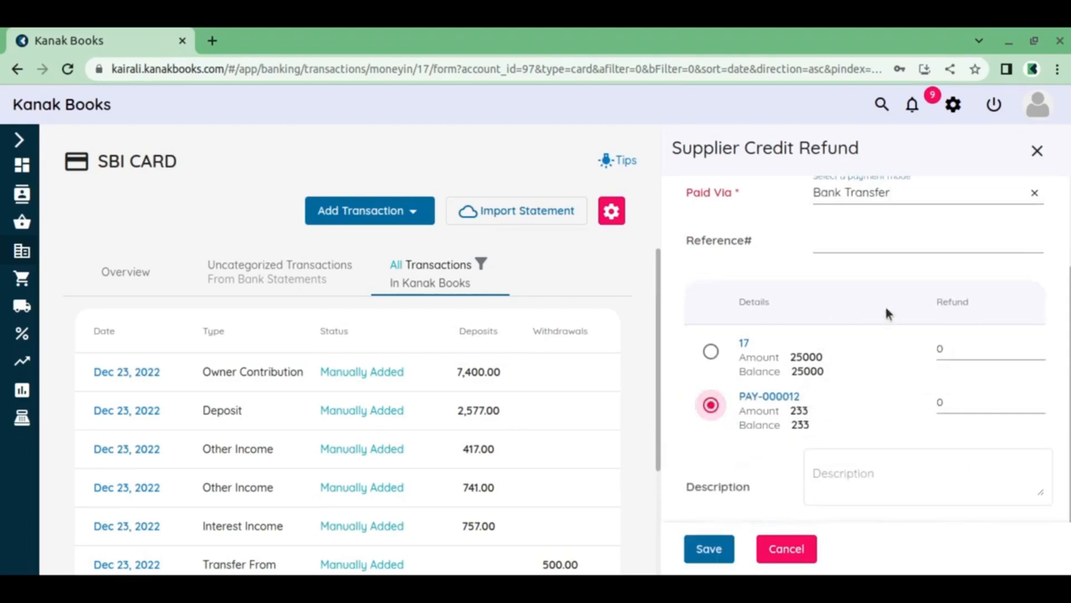
{"action": "scroll", "coordinate": [893, 335], "scroll_direction": "up", "scroll_amount": 2}
{"action": "left_click", "coordinate": [969, 498]}
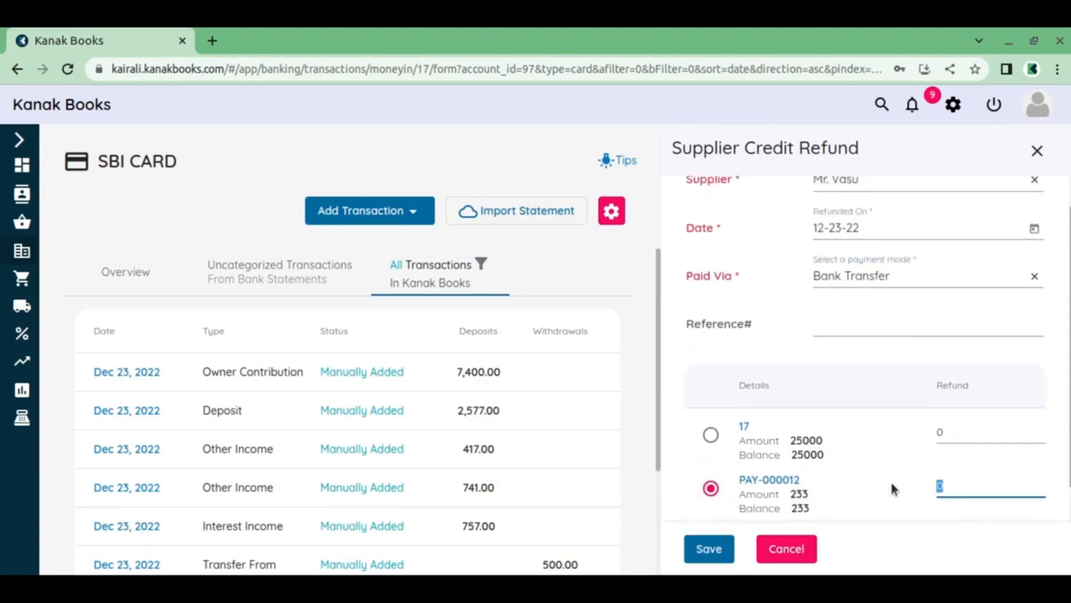
{"action": "type", "text": "233"}
{"action": "scroll", "coordinate": [769, 504], "scroll_direction": "down", "scroll_amount": 2}
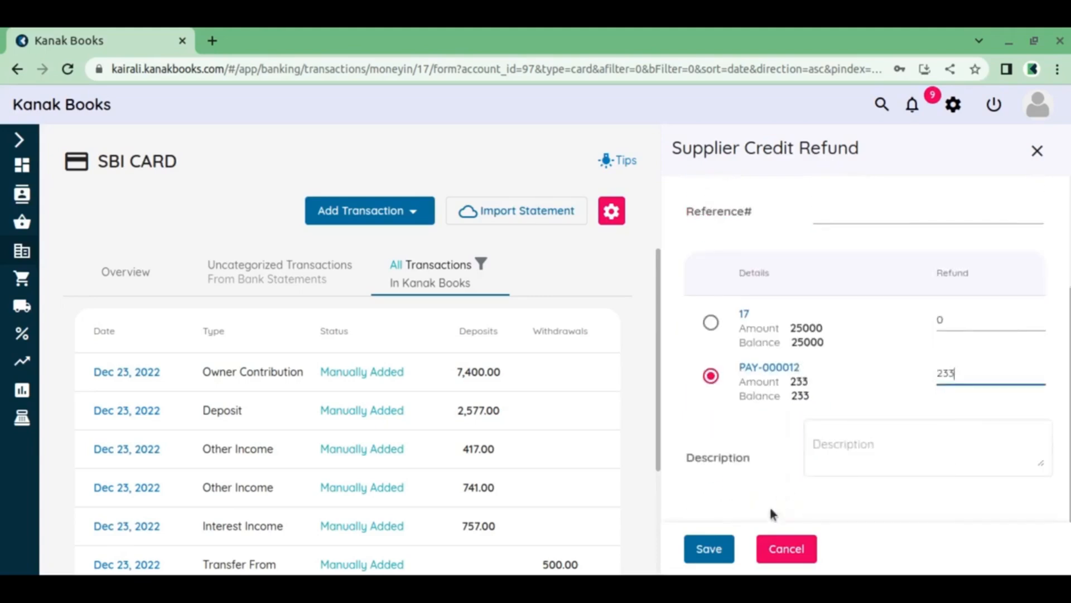
{"action": "scroll", "coordinate": [769, 505], "scroll_direction": "up", "scroll_amount": 3}
{"action": "left_click", "coordinate": [1037, 151]}
Start a Supplier Payment Refund on SBI CARD, trying The Bankers as supplier and replacing it with the first listed supplier
{"action": "left_click", "coordinate": [776, 211]}
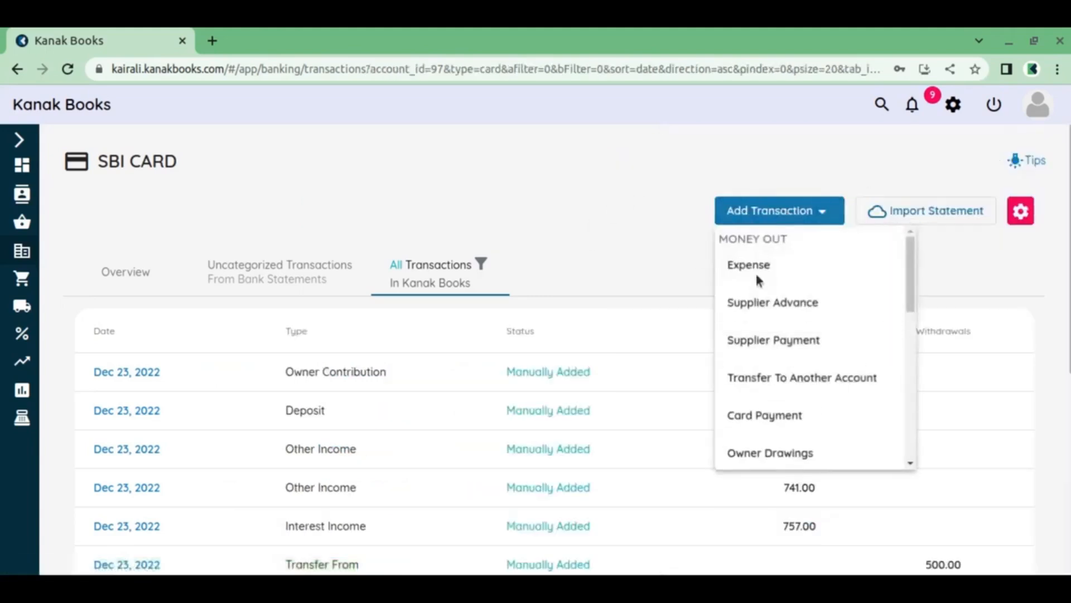
{"action": "scroll", "coordinate": [759, 379], "scroll_direction": "down", "scroll_amount": 12}
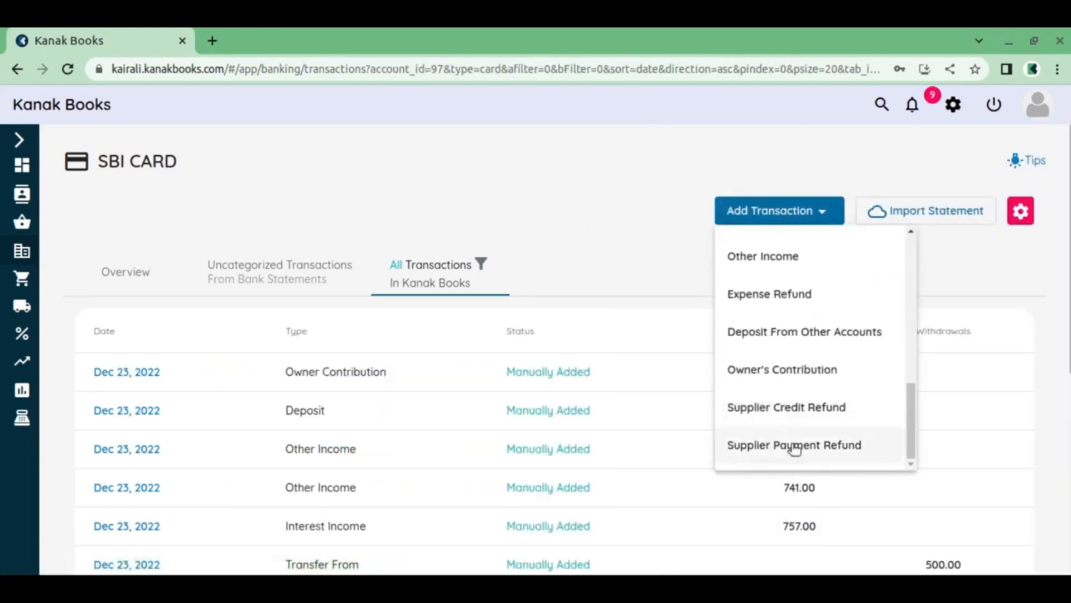
{"action": "left_click", "coordinate": [795, 446]}
{"action": "left_click", "coordinate": [849, 237]}
{"action": "left_click", "coordinate": [863, 279]}
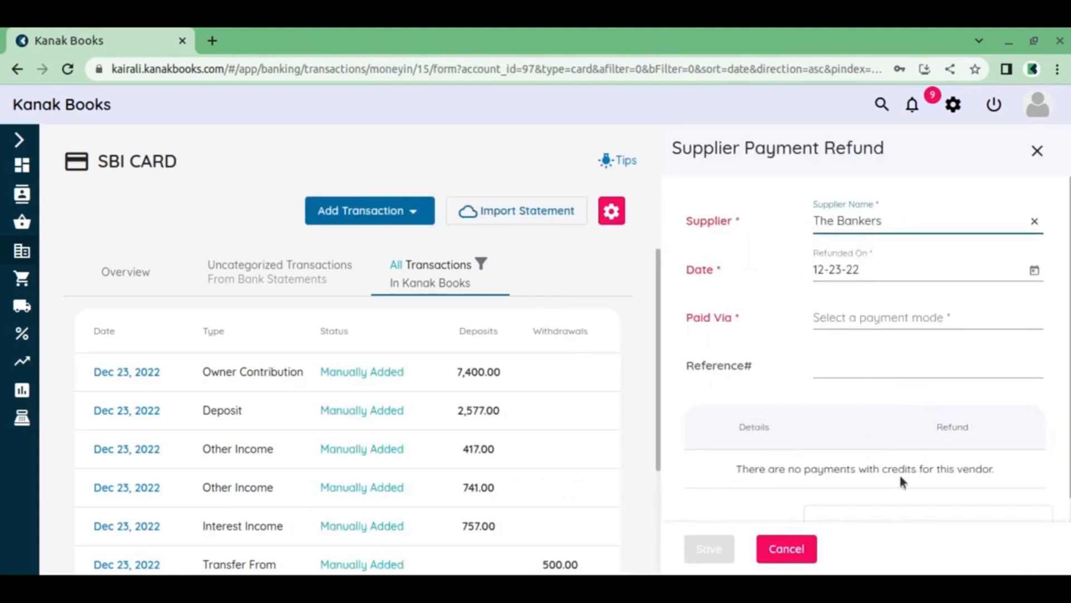
{"action": "left_click", "coordinate": [1034, 221]}
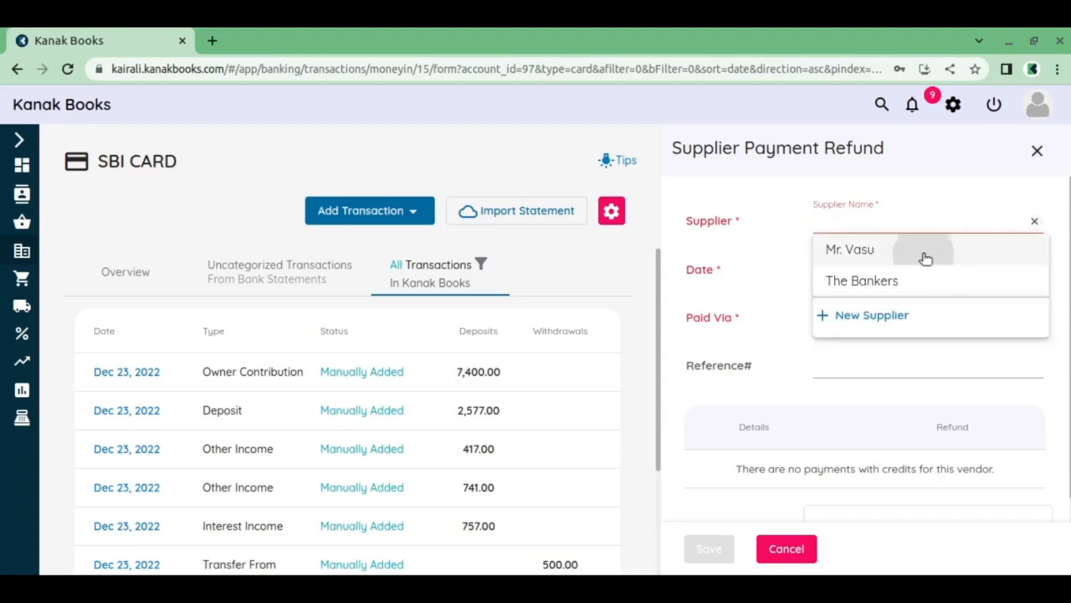
{"action": "left_click", "coordinate": [922, 250]}
Select the supplier payment with the 2360 balance and set its refund to 2360
{"action": "scroll", "coordinate": [823, 452], "scroll_direction": "down", "scroll_amount": 3}
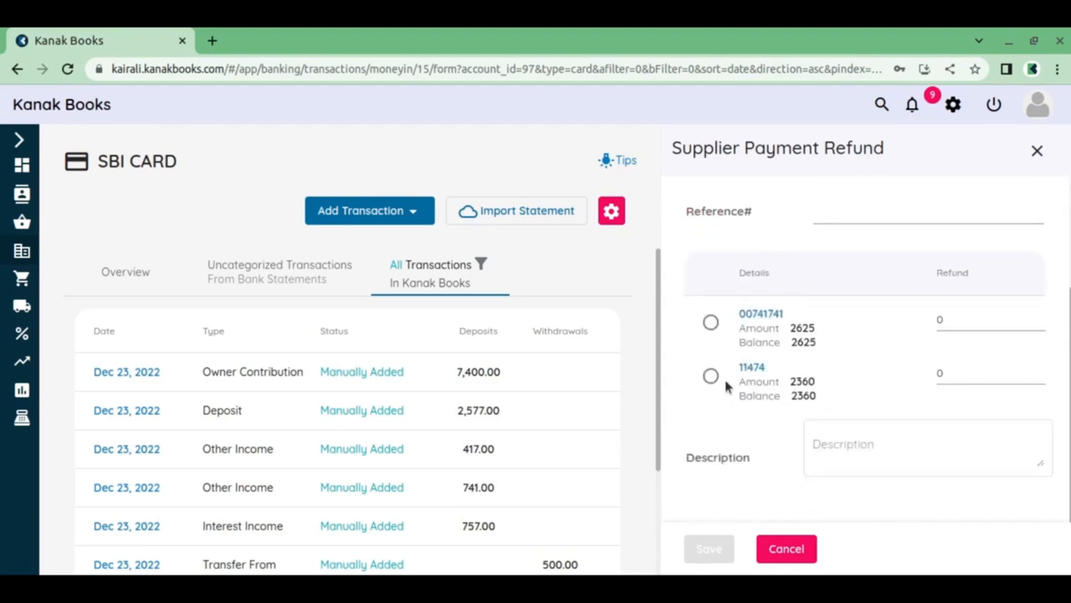
{"action": "left_click", "coordinate": [720, 380]}
{"action": "left_click", "coordinate": [953, 372]}
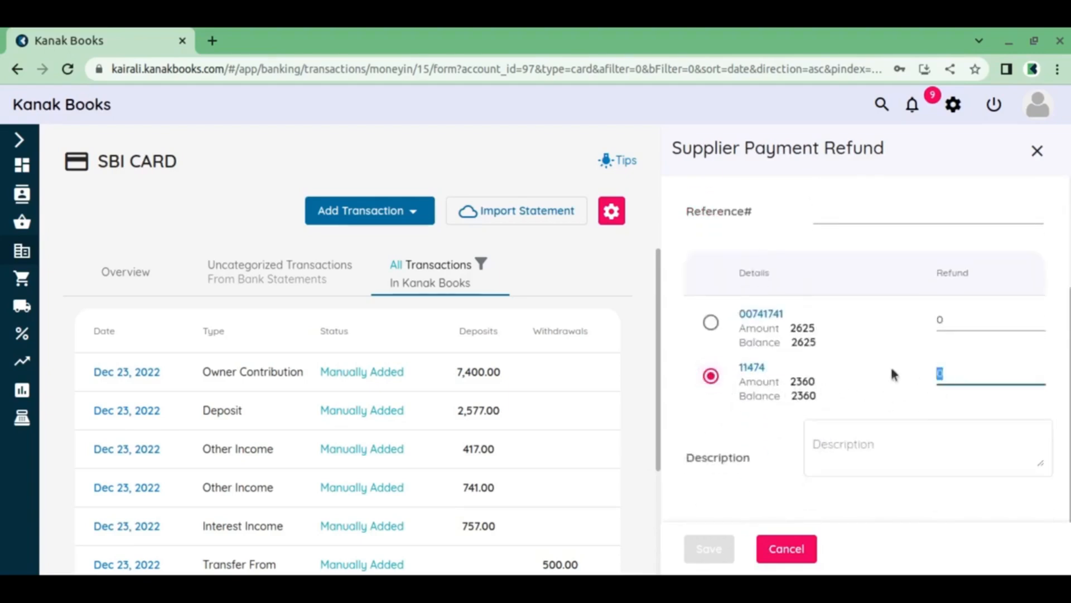
{"action": "type", "text": "2360"}
{"action": "scroll", "coordinate": [905, 340], "scroll_direction": "up", "scroll_amount": 3}
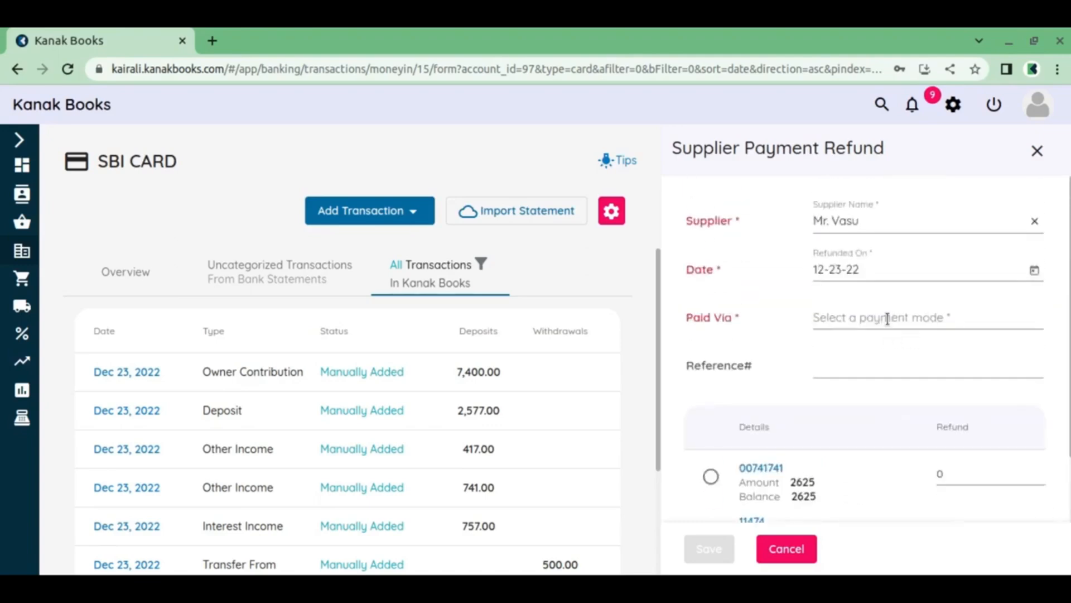